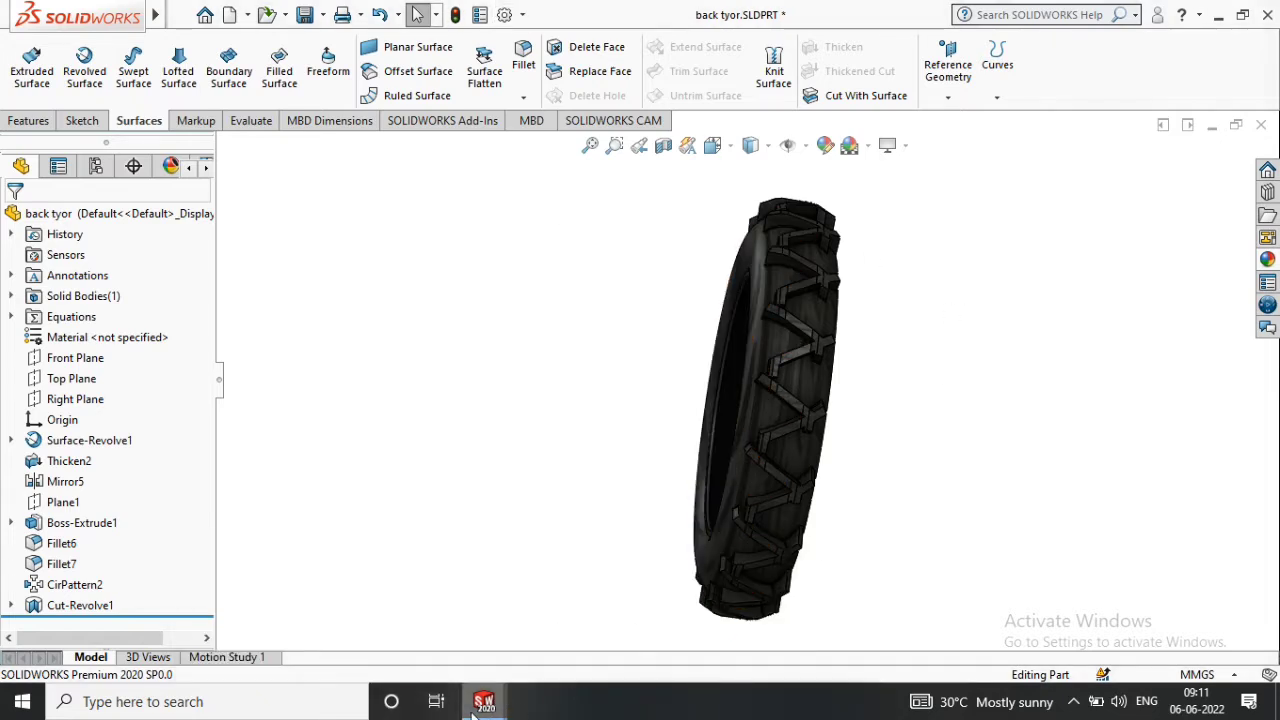
# Switch between the finished tyre part and the empty new part, finishing with the empty Part1 in front.
pyautogui.moveTo(484, 701)
pyautogui.click(625, 630)
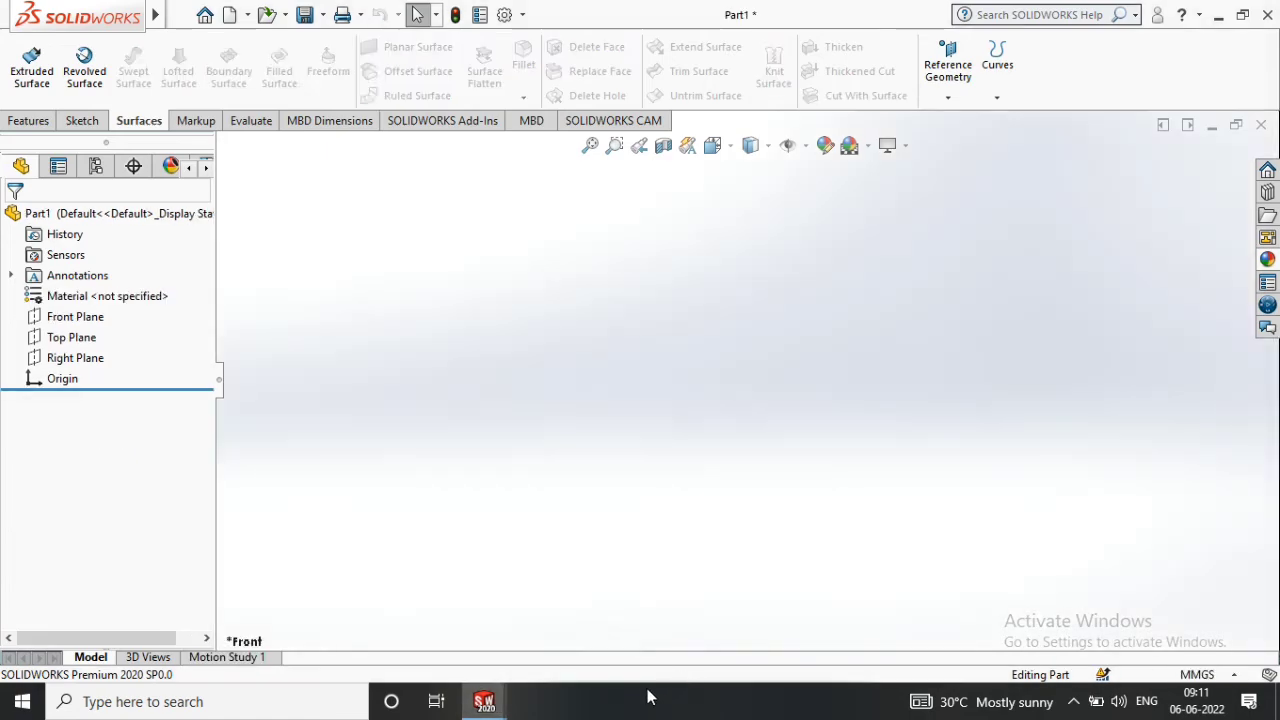
pyautogui.click(1218, 15)
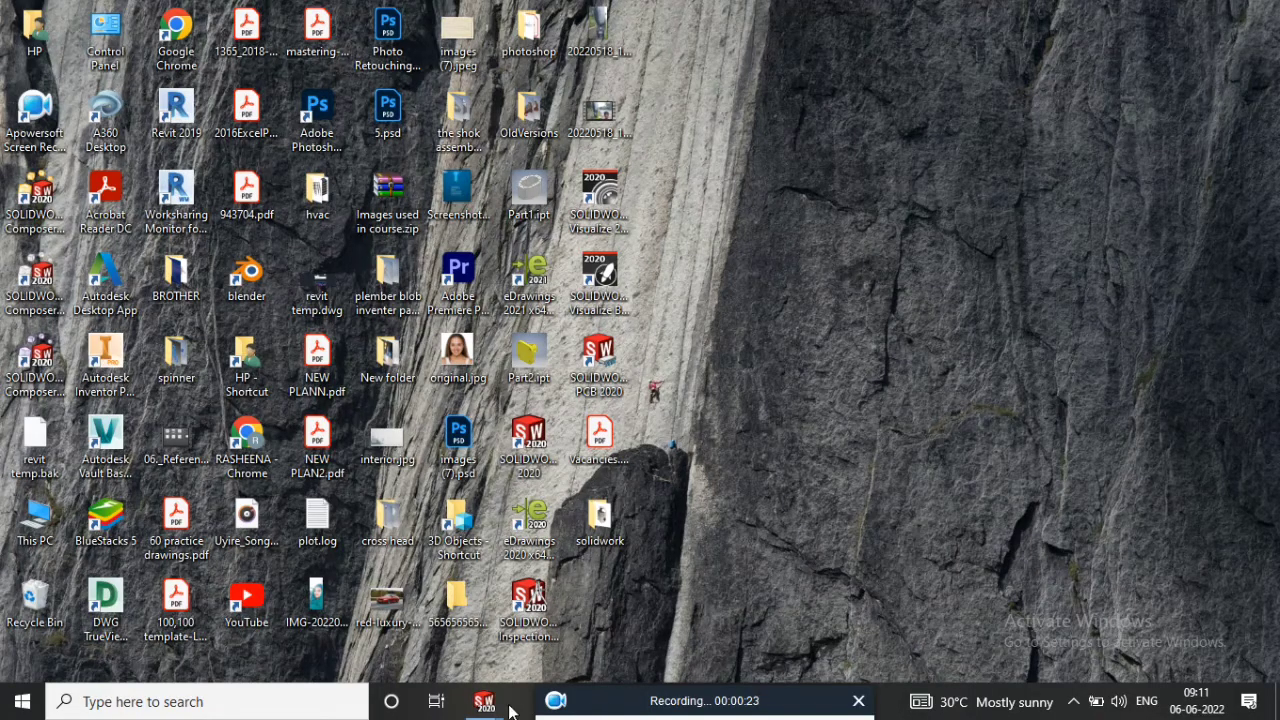
pyautogui.moveTo(486, 703)
pyautogui.click(591, 660)
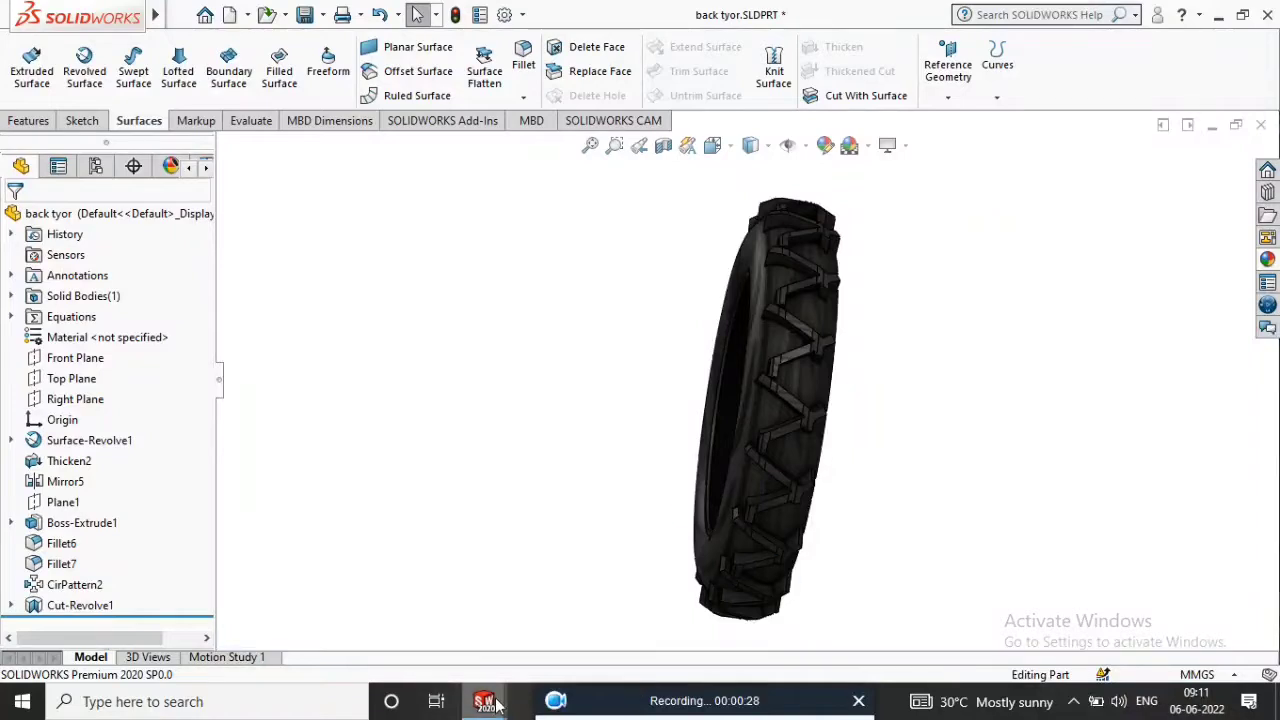
pyautogui.moveTo(497, 705)
pyautogui.click(700, 614)
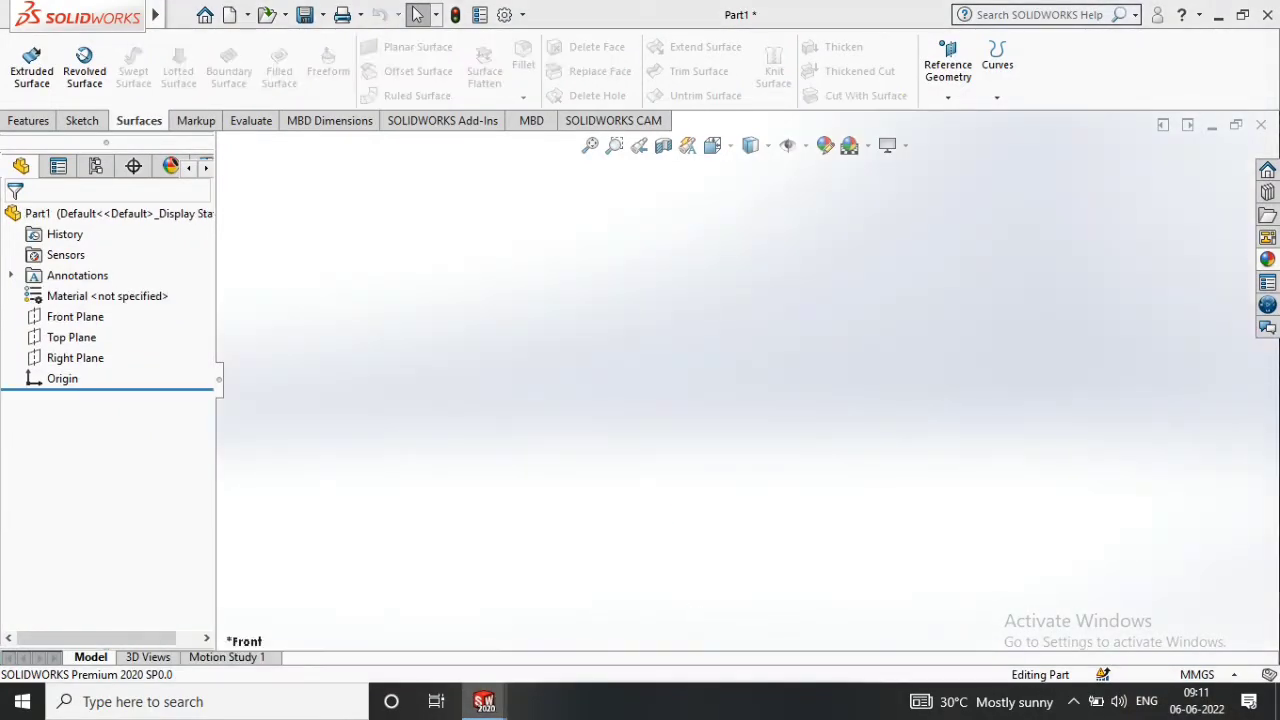
pyautogui.click(1220, 17)
pyautogui.moveTo(497, 703)
pyautogui.click(664, 607)
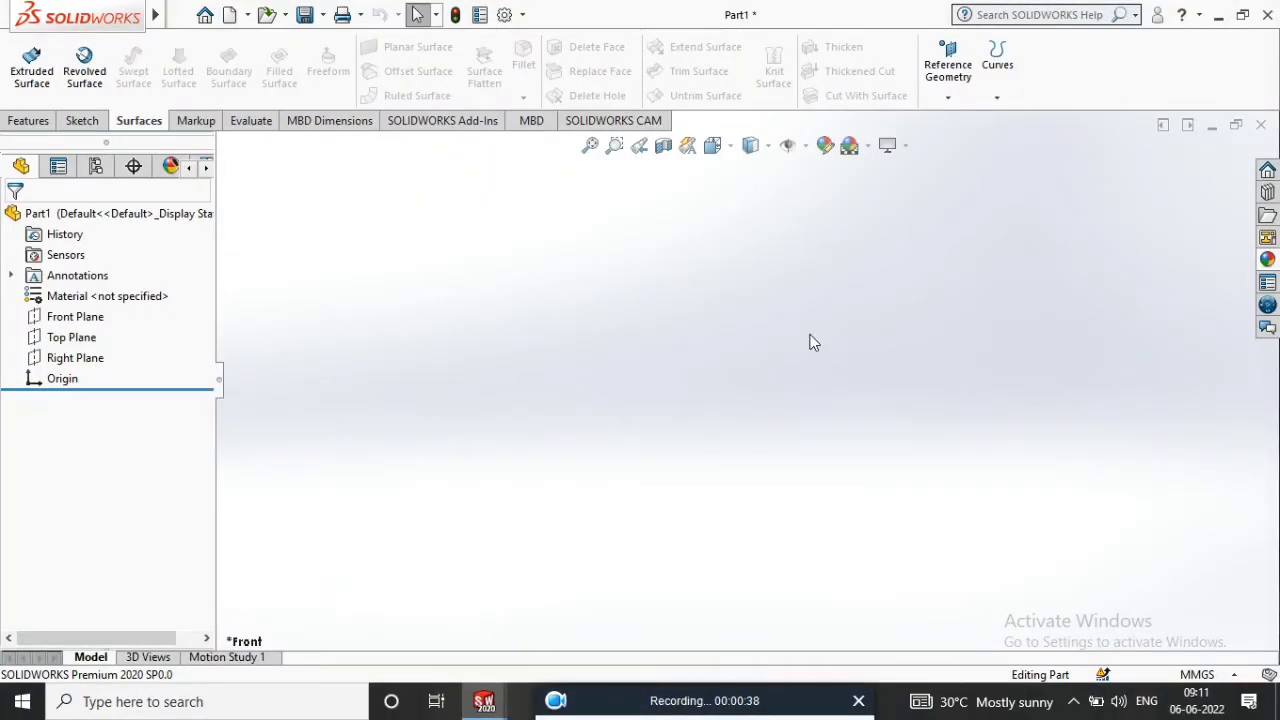
# Start a new sketch on the Front Plane of the empty part.
pyautogui.click(45, 121)
pyautogui.click(67, 318)
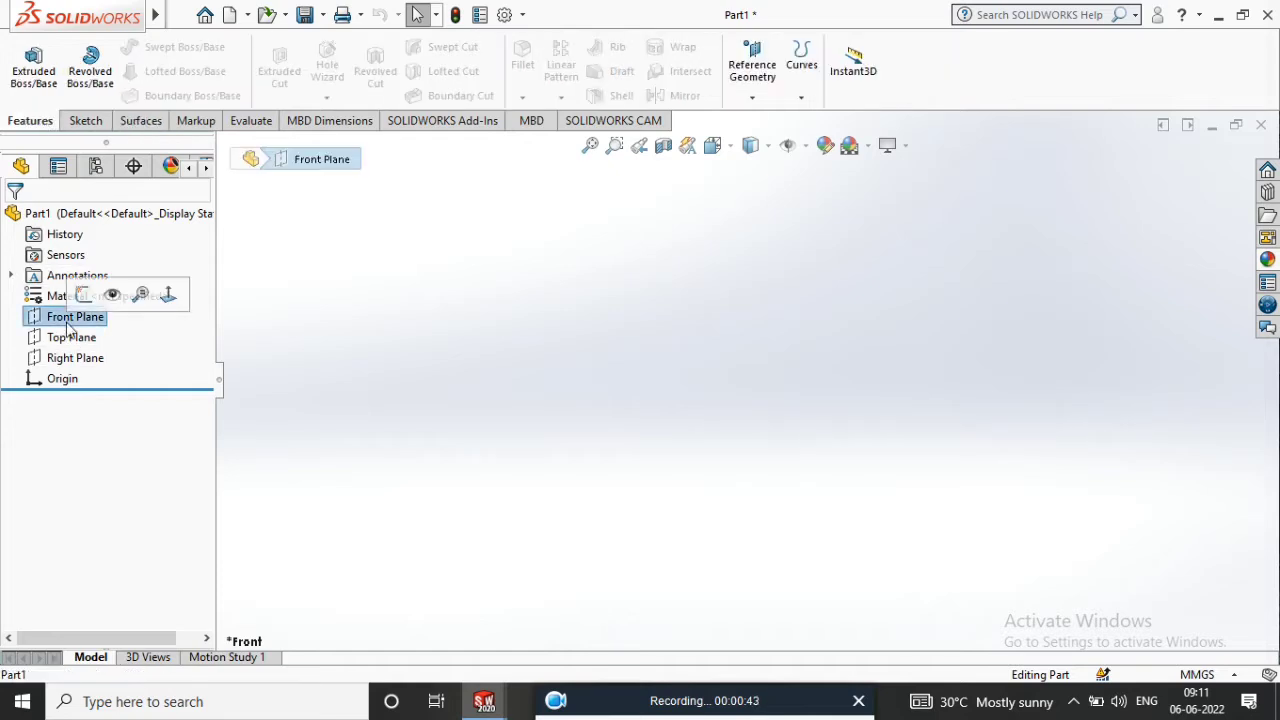
pyautogui.click(72, 317)
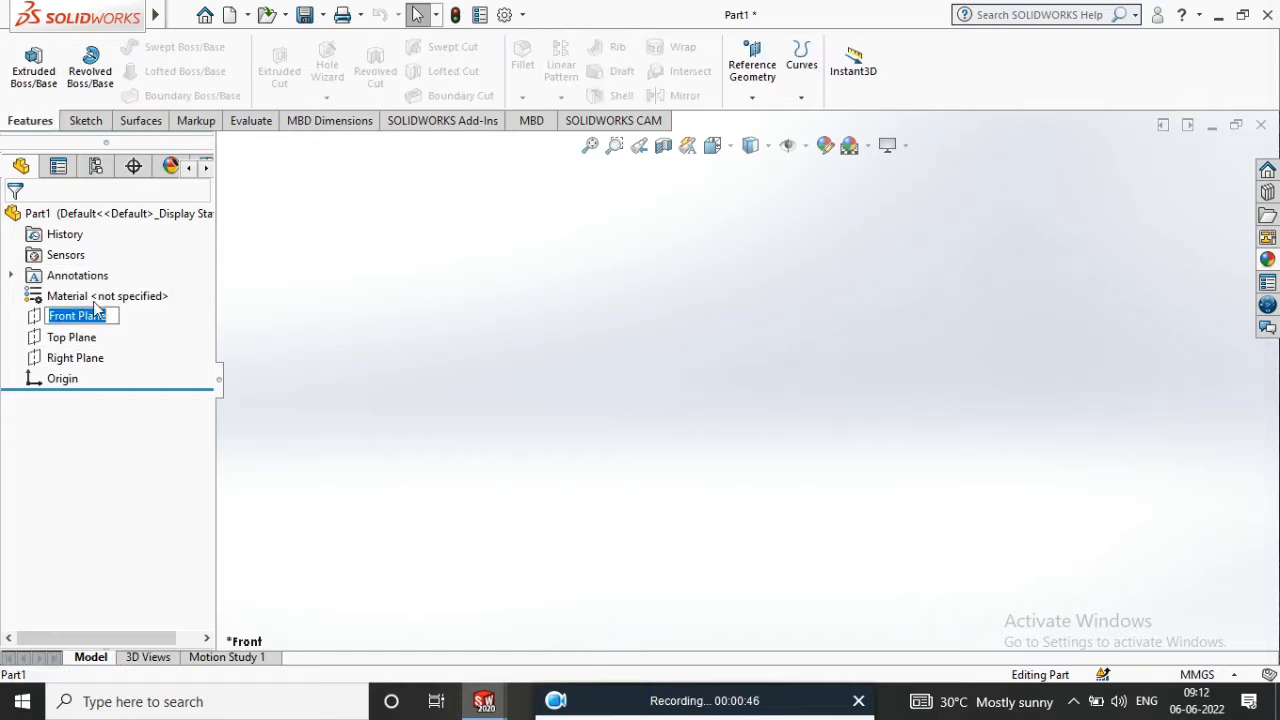
pyautogui.scroll(3, 722, 372)
pyautogui.scroll(-6, 848, 170)
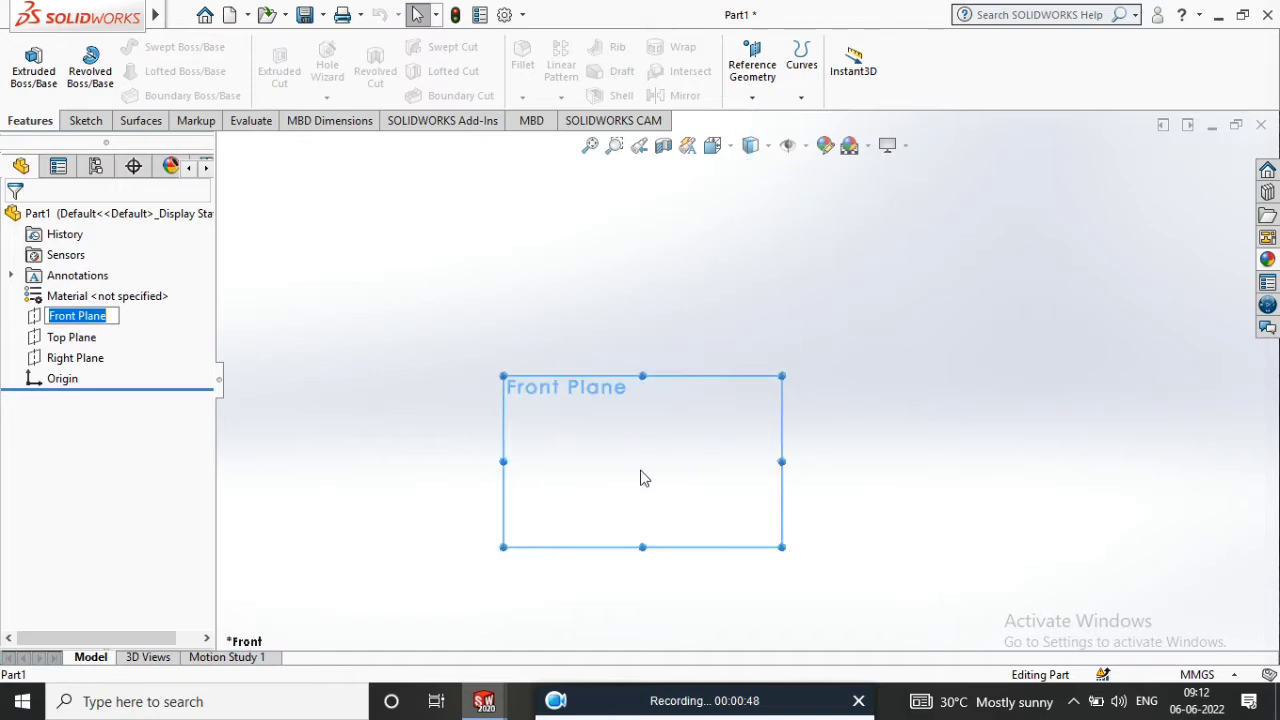
pyautogui.rightClick(642, 472)
pyautogui.click(771, 444)
pyautogui.scroll(-6, 680, 258)
pyautogui.rightClick(746, 362)
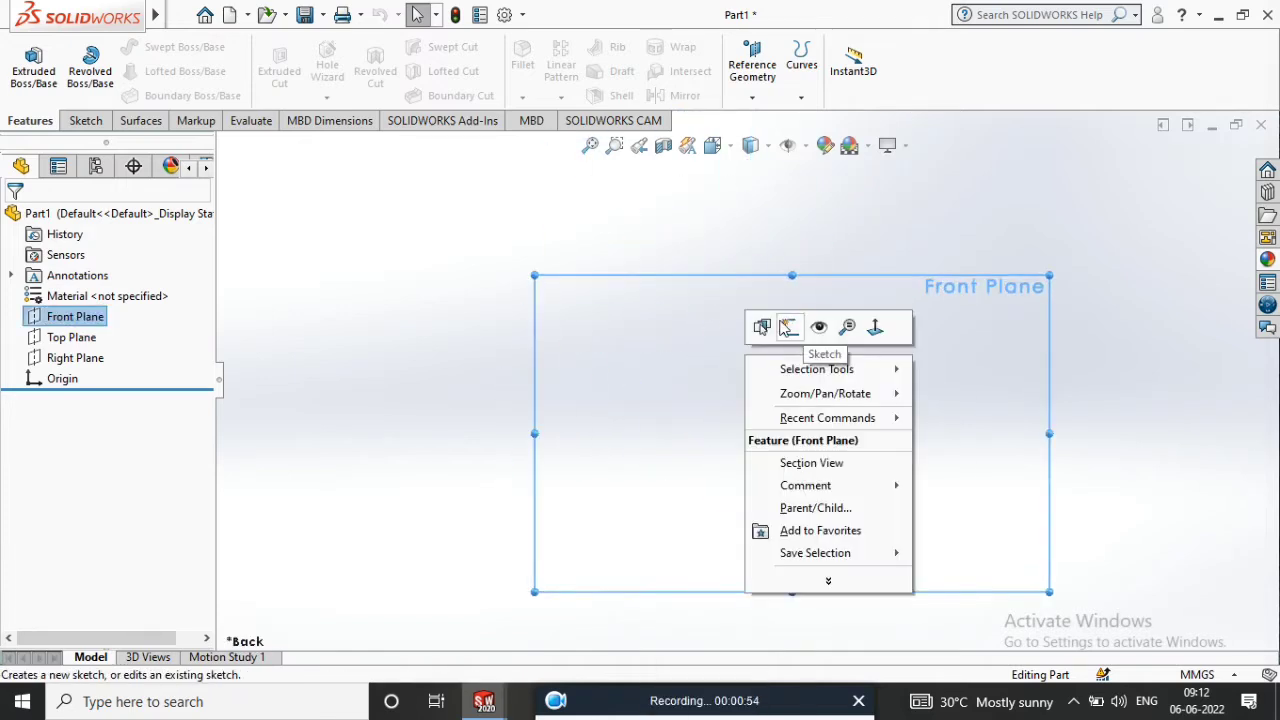
pyautogui.click(787, 327)
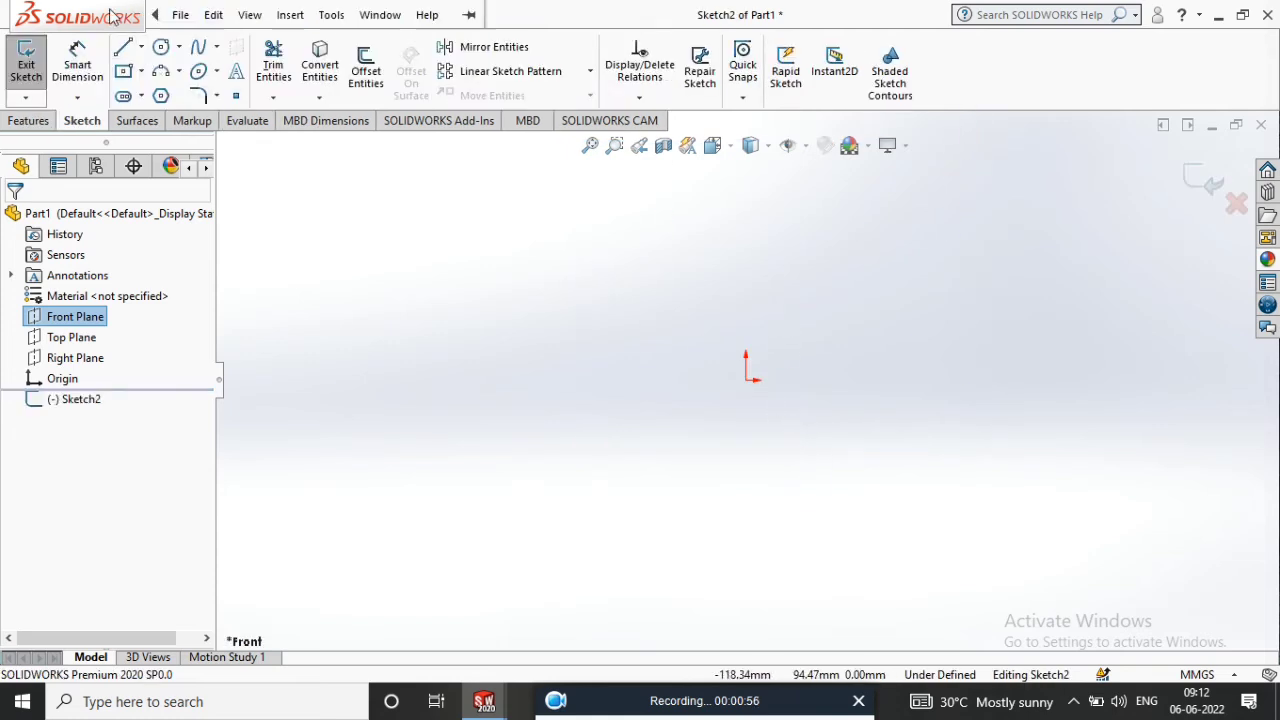
# Draw a horizontal centerline about 133 mm long passing through the origin.
pyautogui.click(160, 47)
pyautogui.click(142, 48)
pyautogui.click(168, 93)
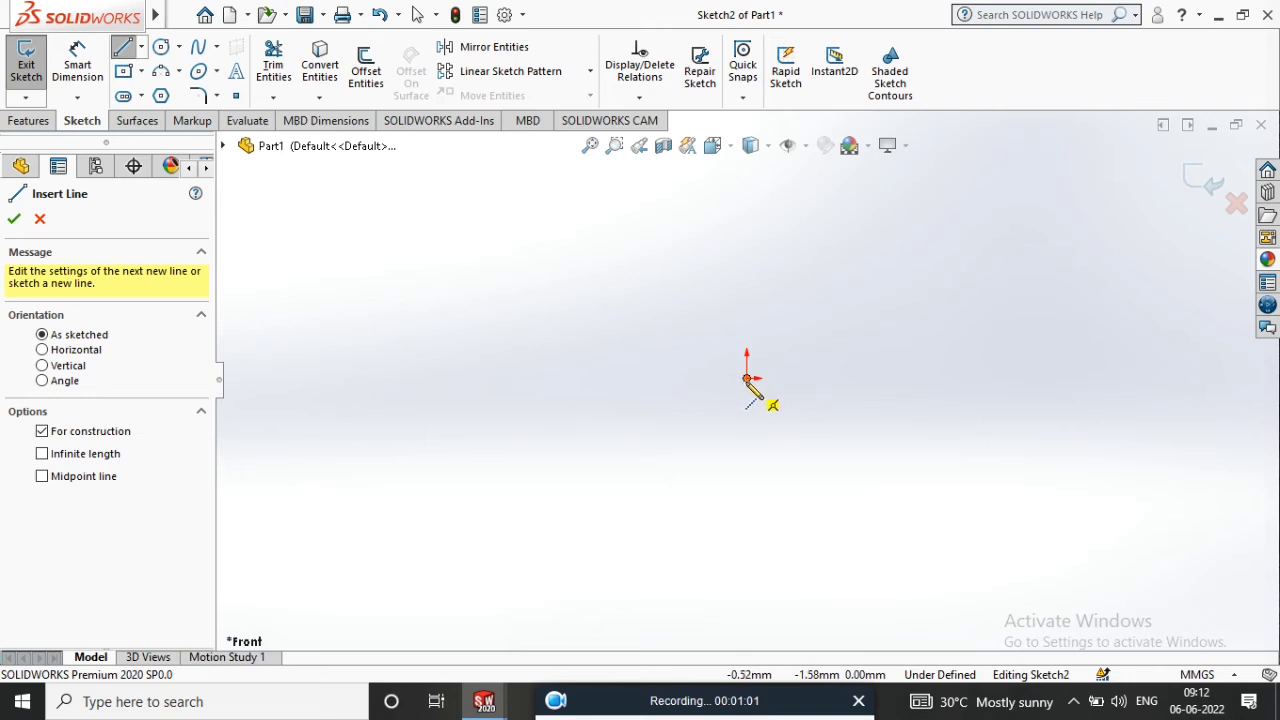
pyautogui.click(625, 378)
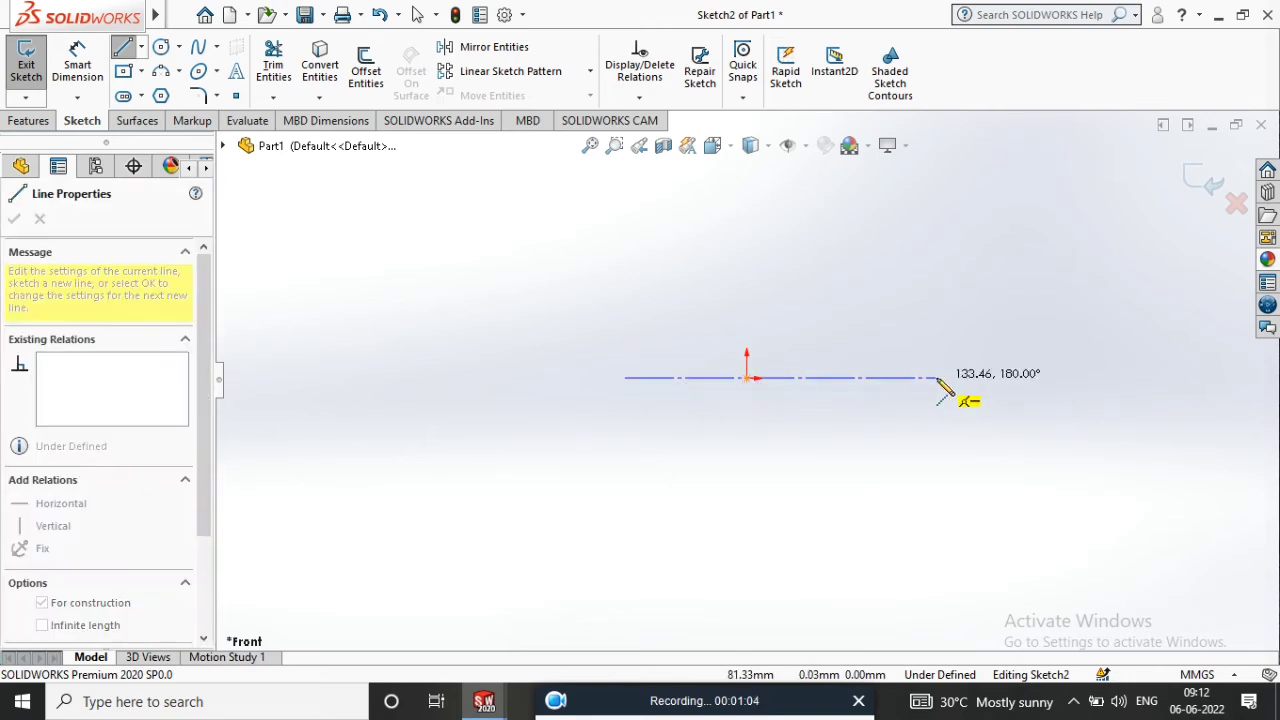
pyautogui.rightClick(856, 307)
pyautogui.click(911, 324)
pyautogui.scroll(1, 760, 328)
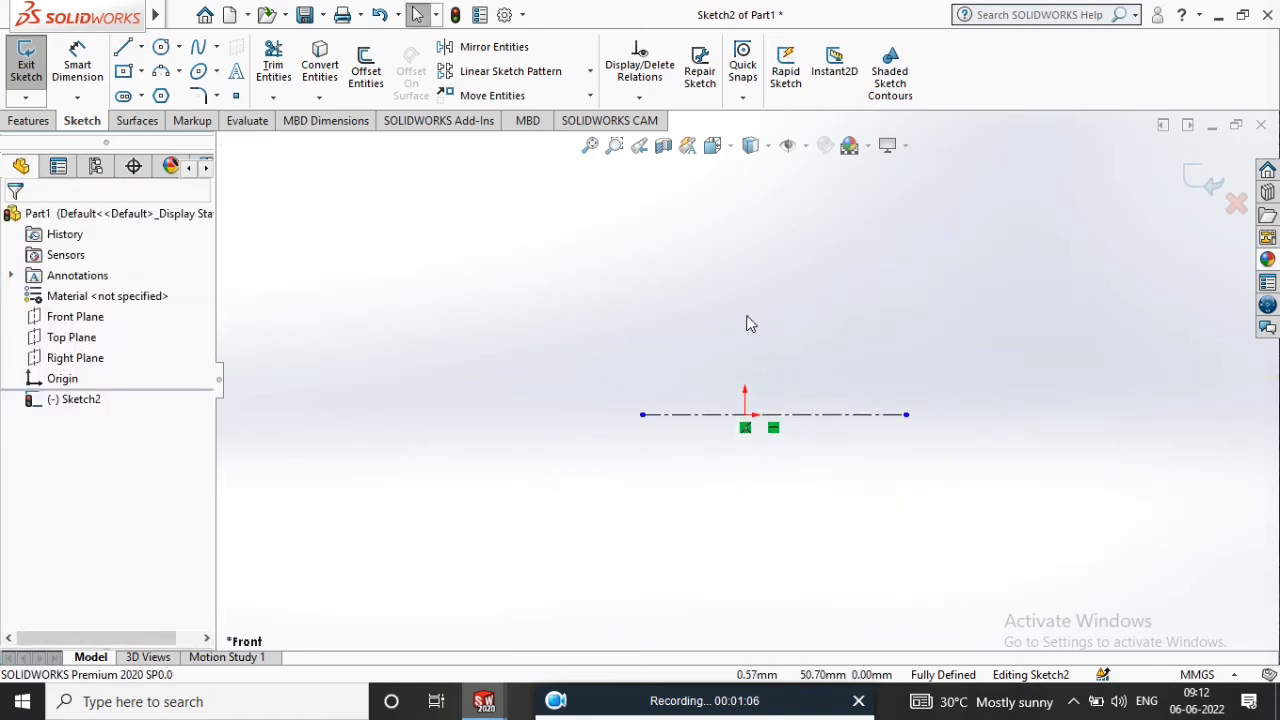
# Draw a vertical centerline about 183 mm long upward from the origin.
pyautogui.click(141, 47)
pyautogui.click(153, 81)
pyautogui.click(141, 47)
pyautogui.click(154, 92)
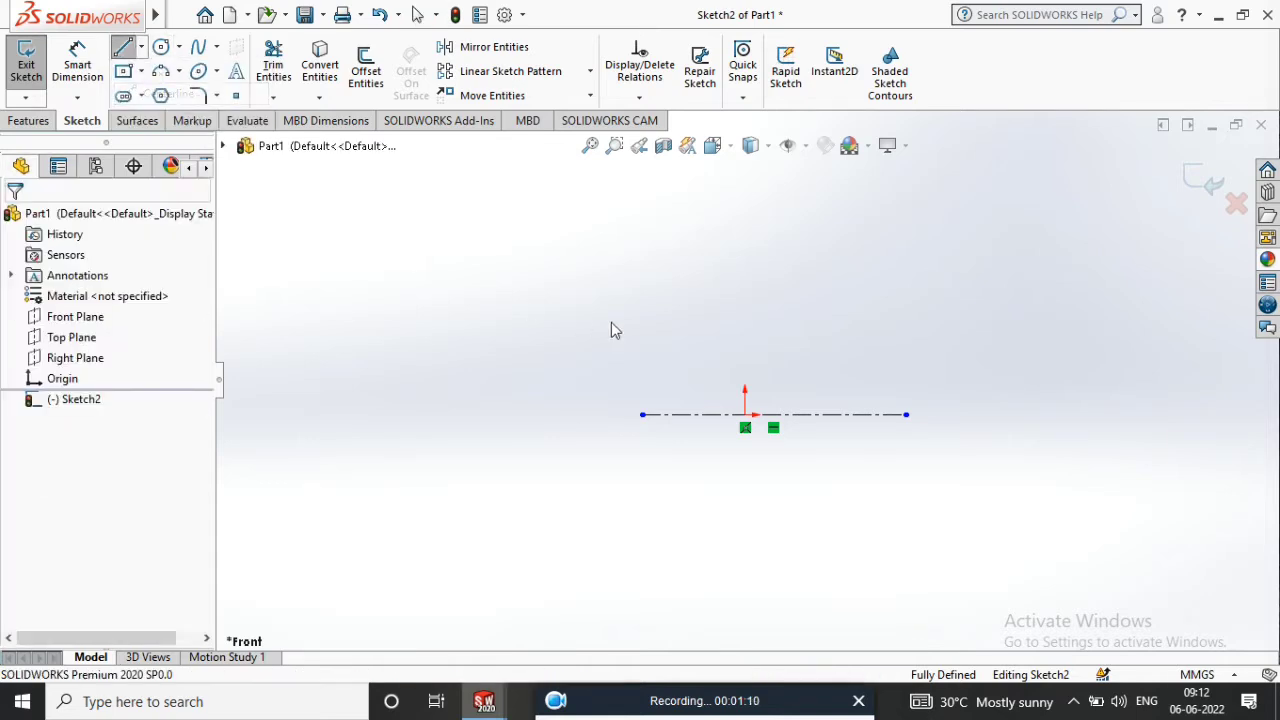
pyautogui.click(745, 414)
pyautogui.scroll(3, 751, 262)
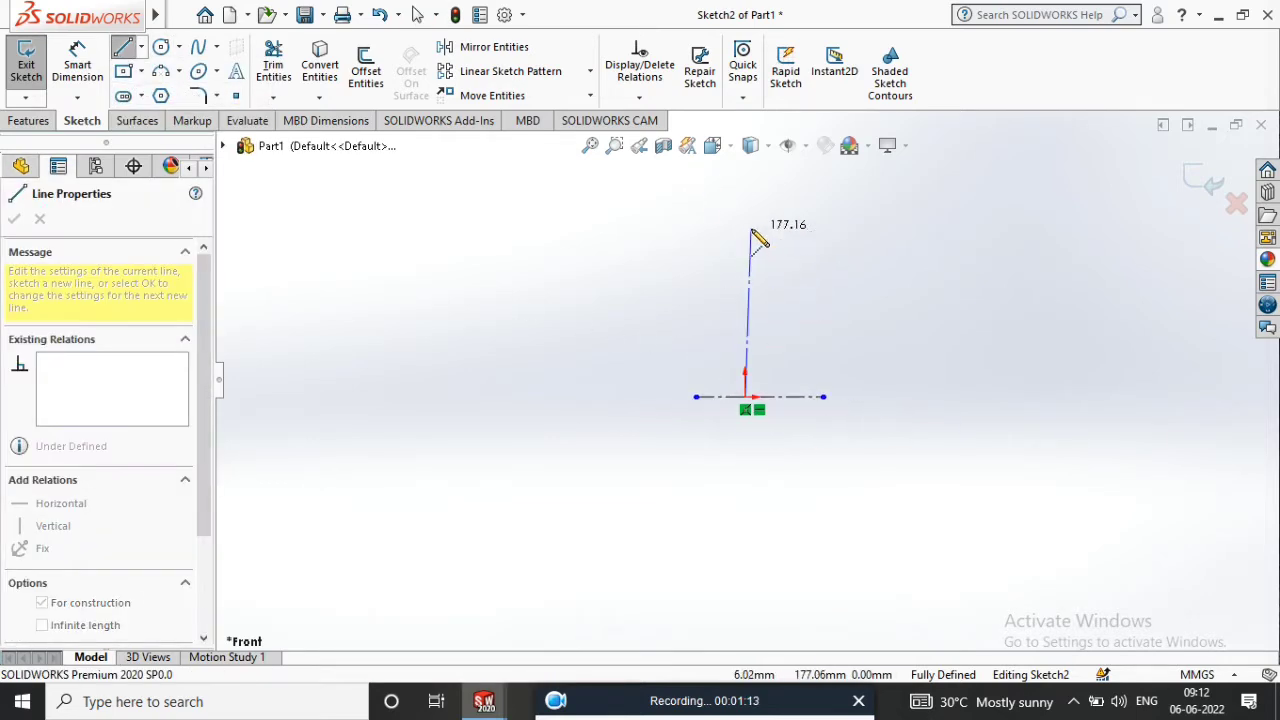
pyautogui.click(745, 224)
pyautogui.rightClick(757, 229)
pyautogui.click(772, 239)
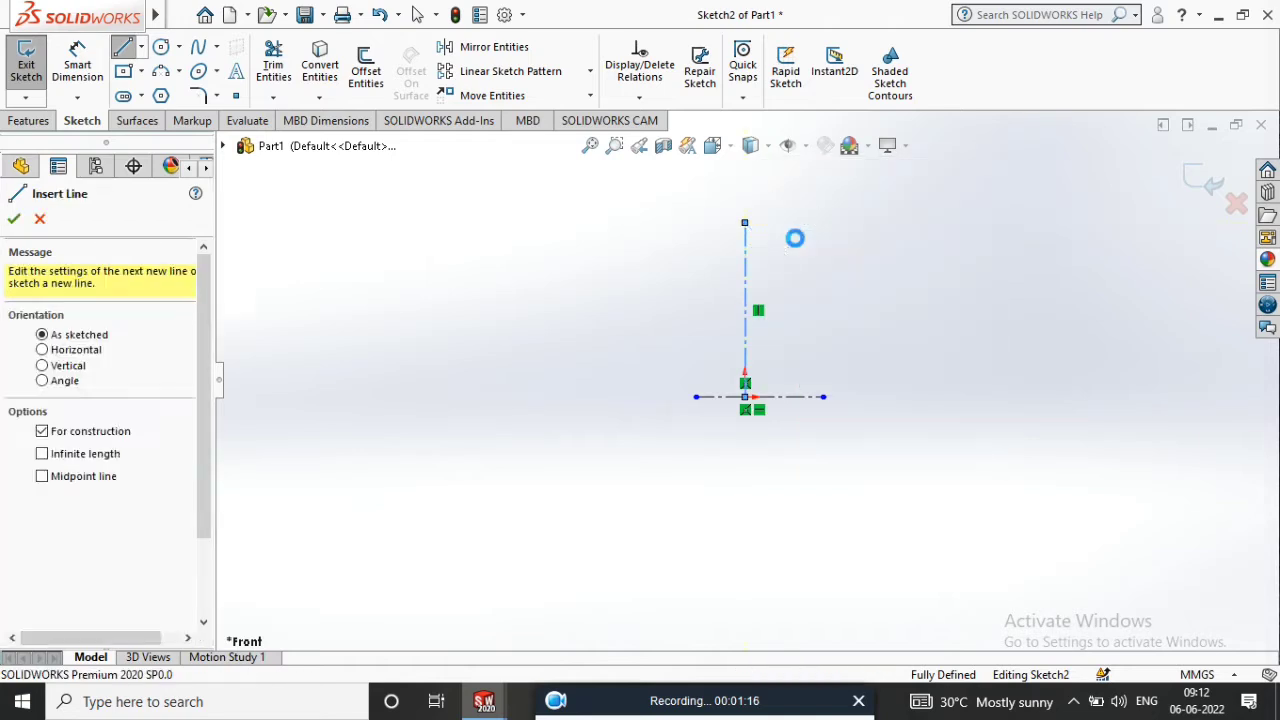
# Sketch an arc of about 58 mm radius from the vertical centerline's top end, continued by a vertical line about 59.5 mm downward.
pyautogui.scroll(-5, 772, 237)
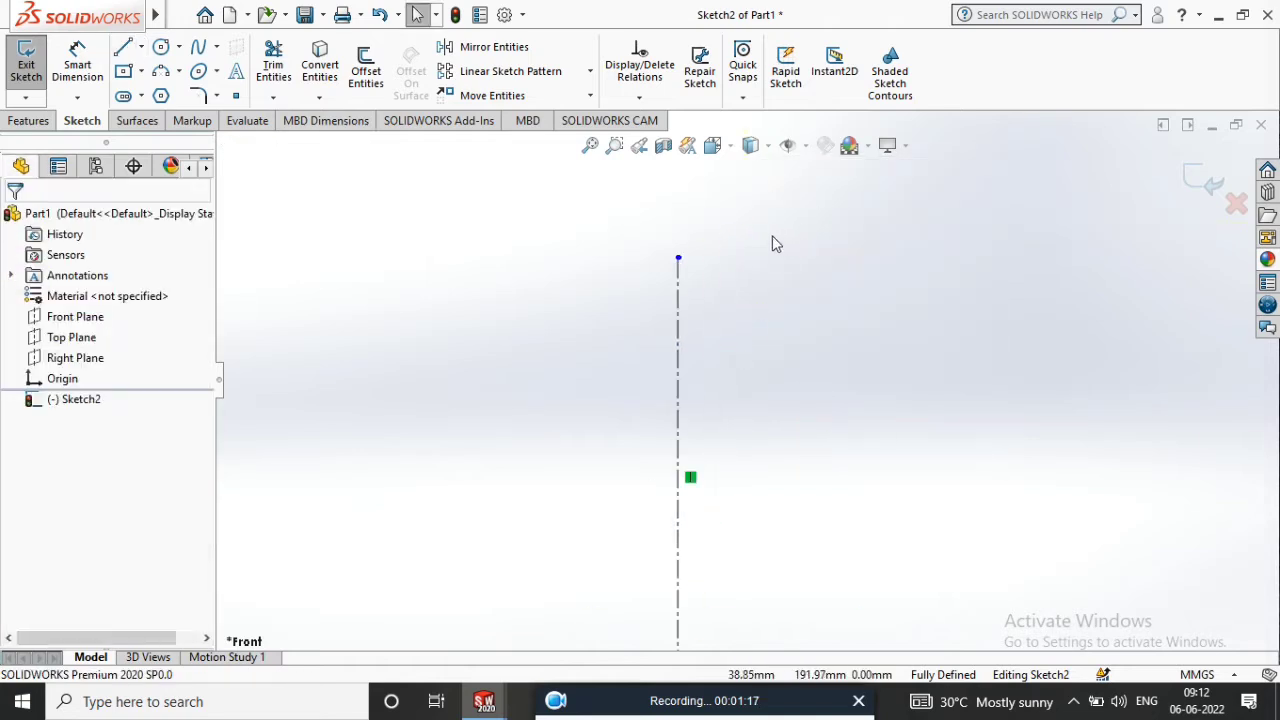
pyautogui.click(129, 49)
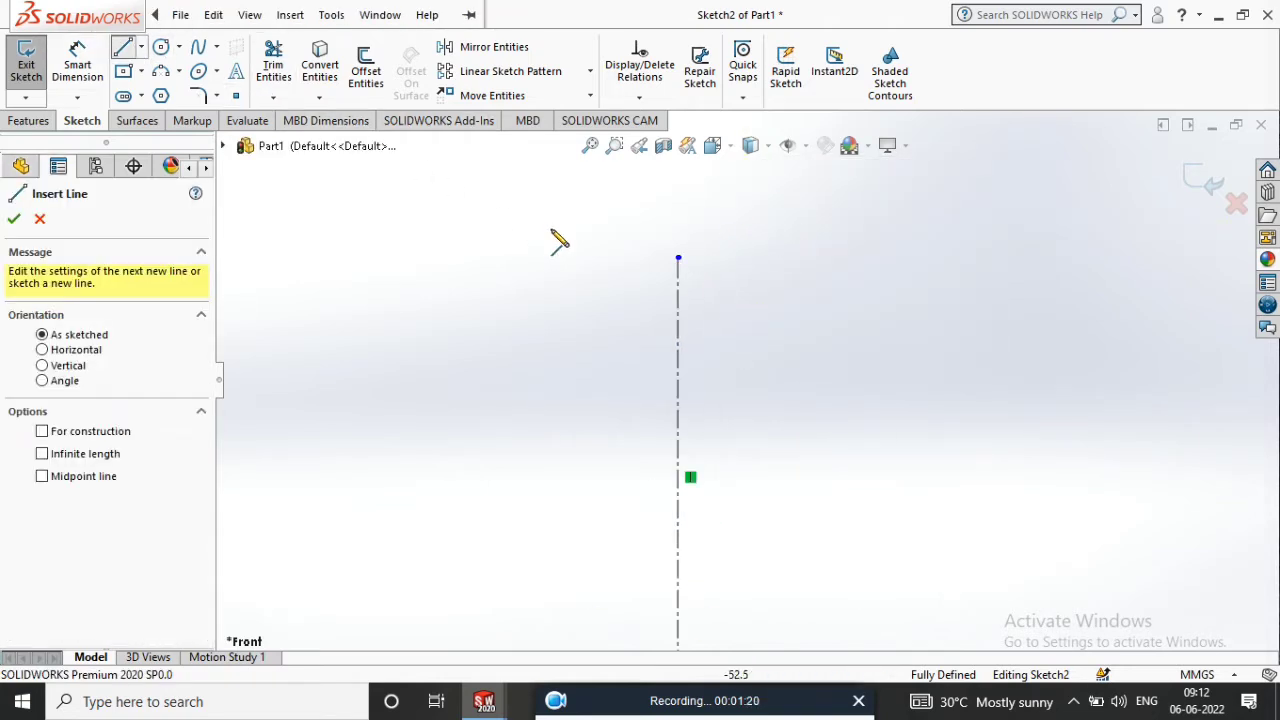
pyautogui.click(678, 258)
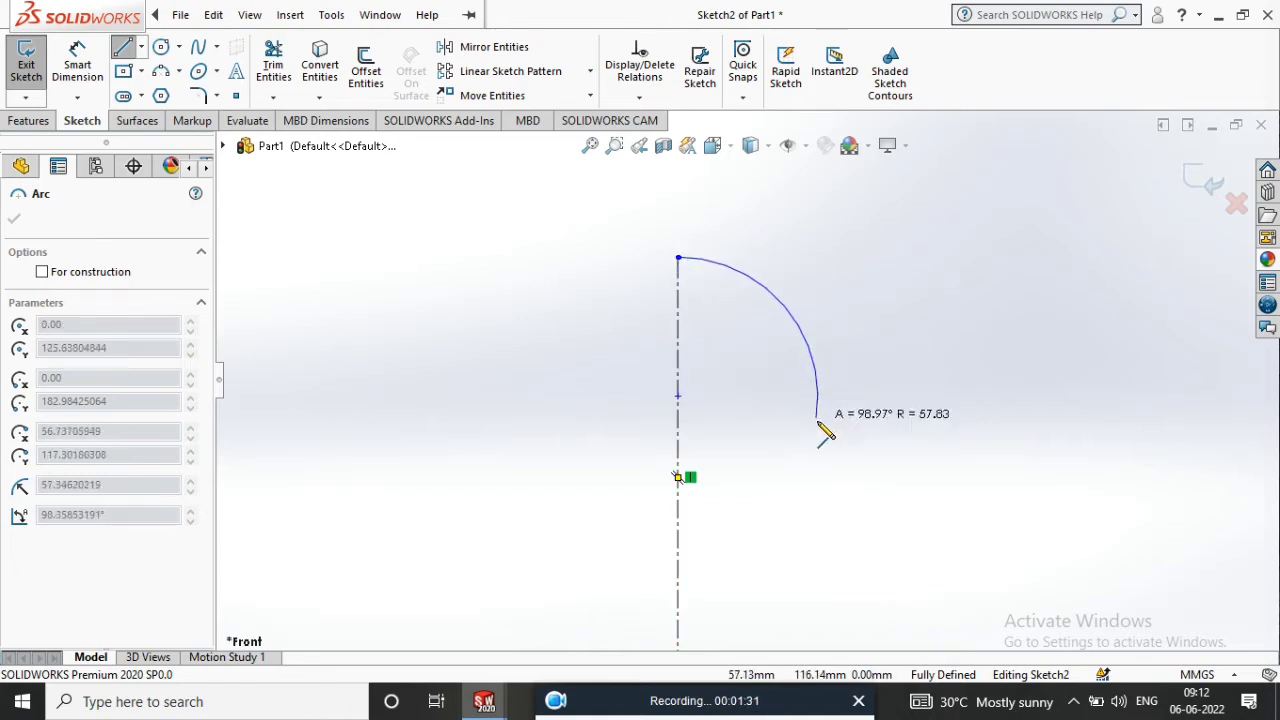
pyautogui.click(821, 432)
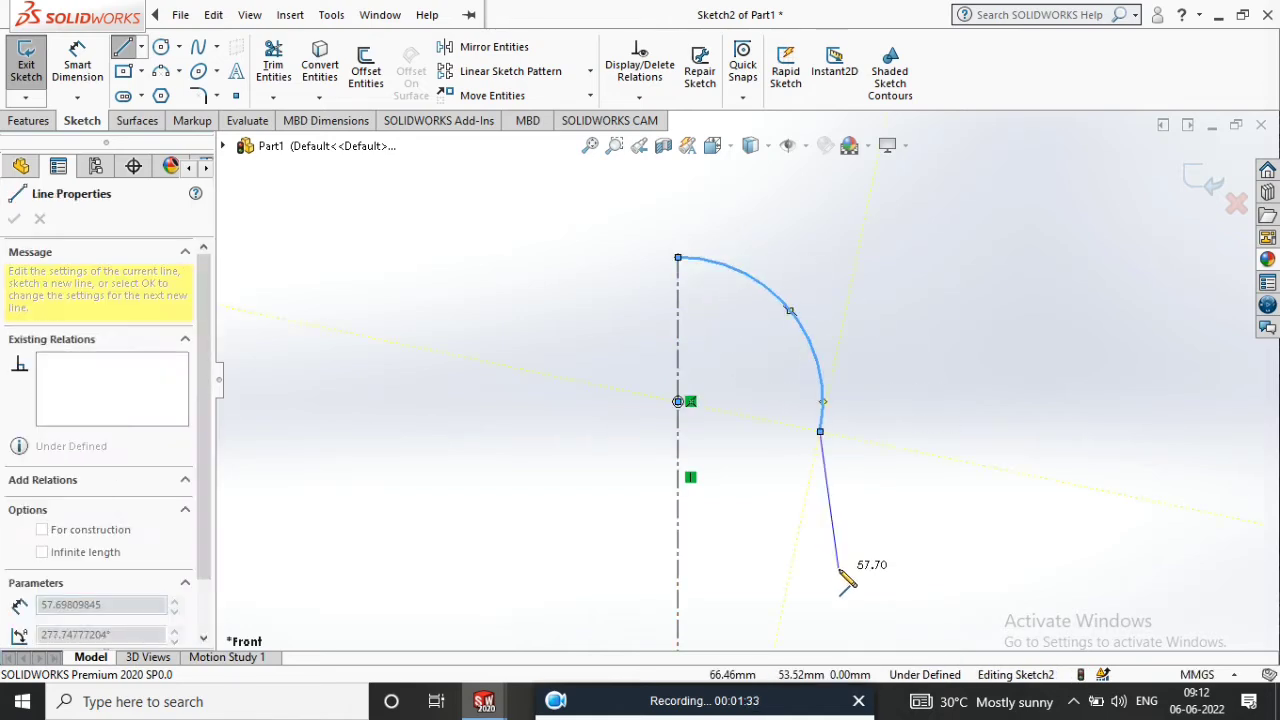
pyautogui.click(820, 574)
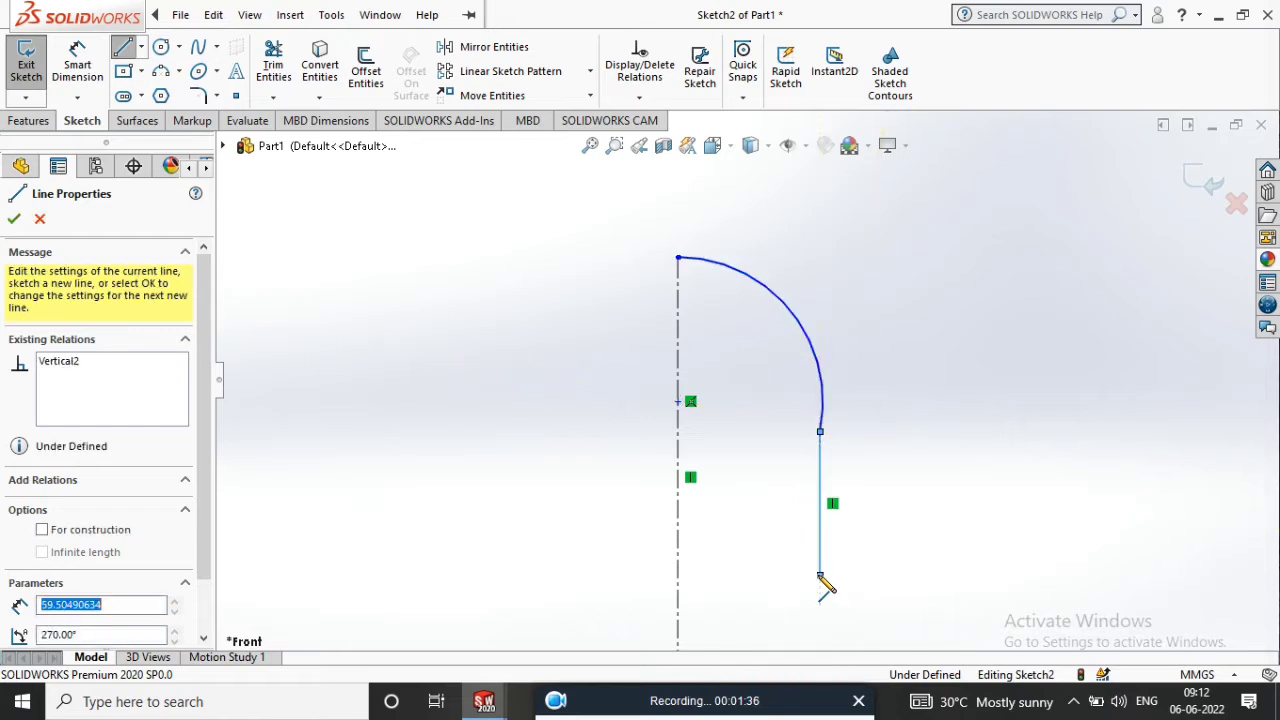
pyautogui.rightClick(950, 470)
pyautogui.click(990, 480)
# Dimension the distance between the vertical centerline and the solid vertical line as 105 mm.
pyautogui.scroll(5, 884, 405)
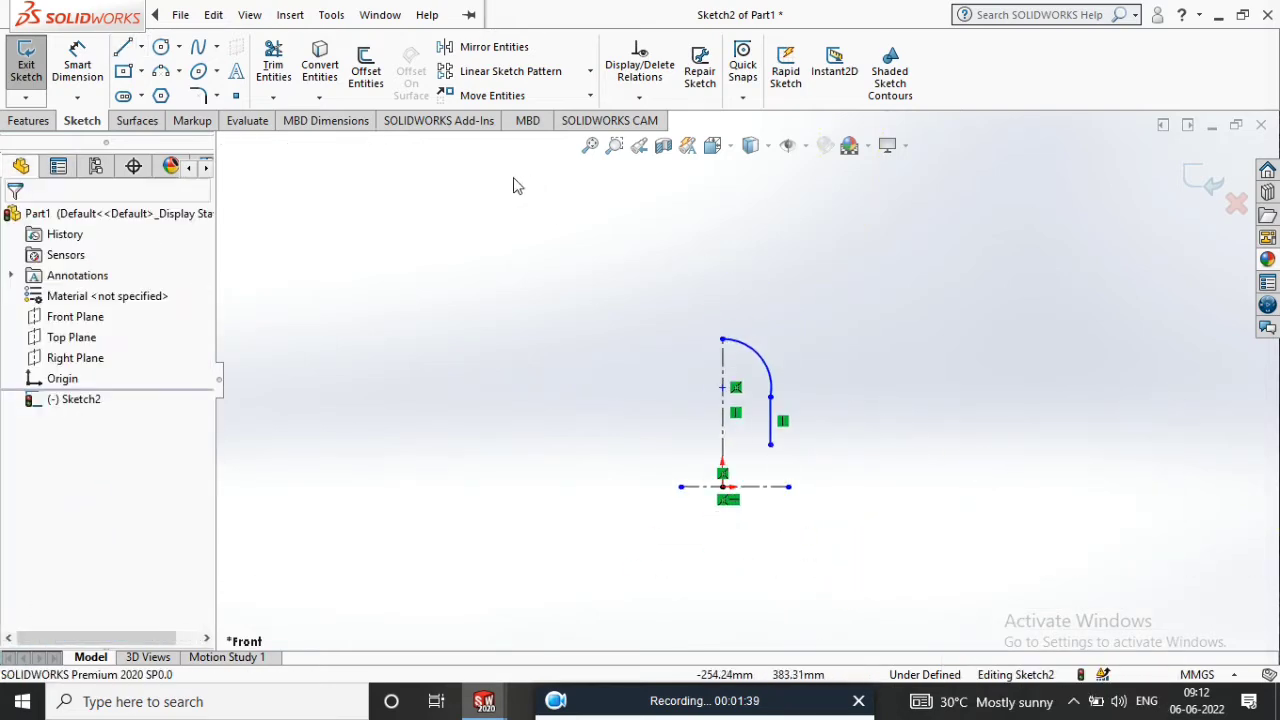
pyautogui.click(77, 64)
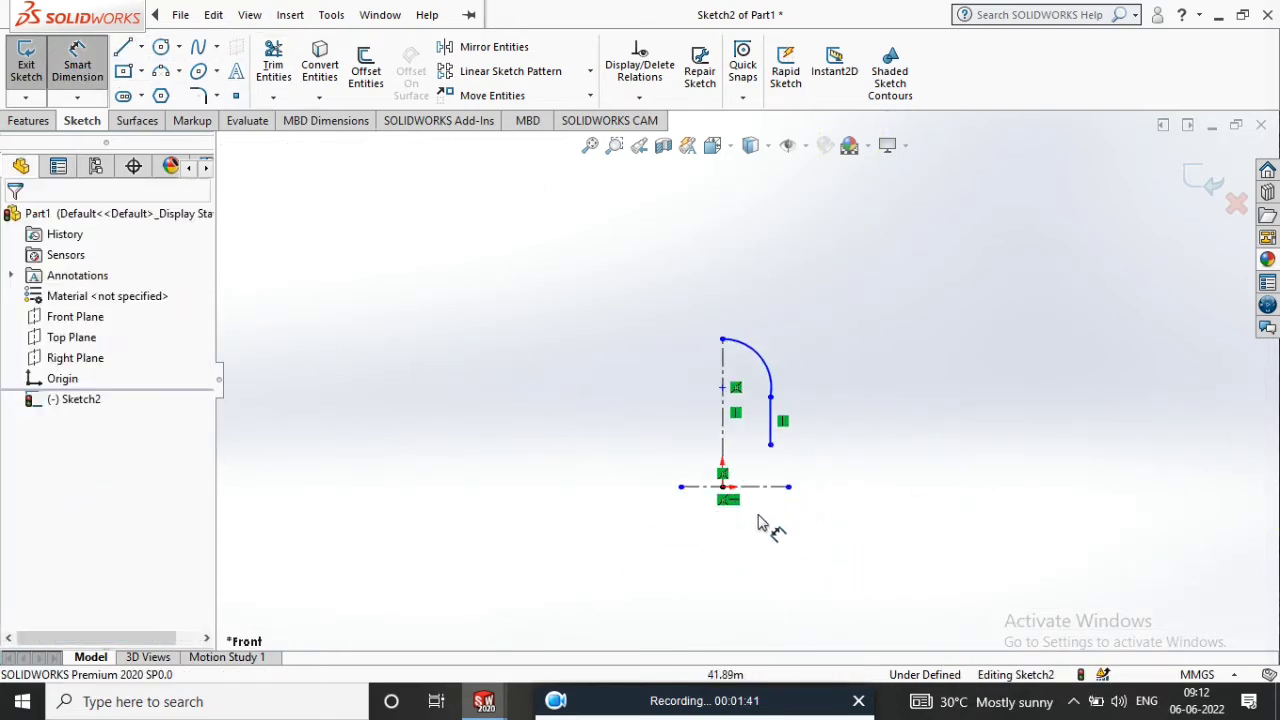
pyautogui.click(722, 441)
pyautogui.click(770, 425)
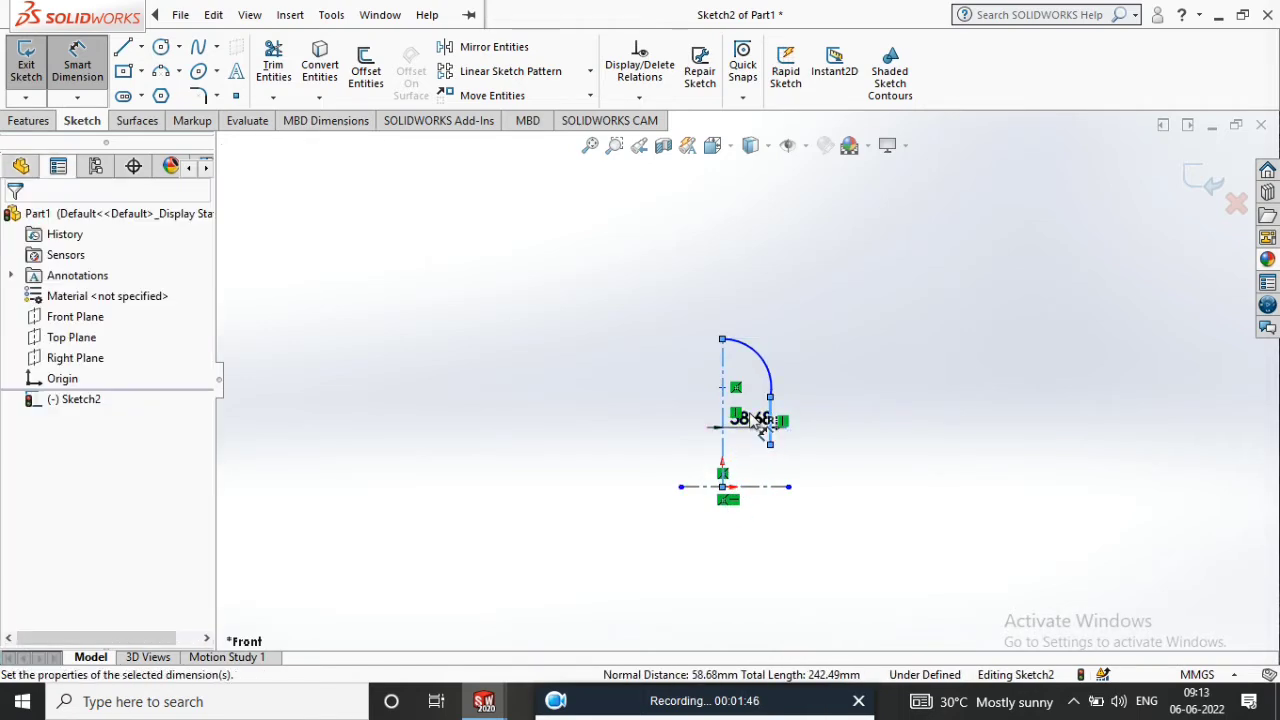
pyautogui.click(757, 421)
pyautogui.write('10')
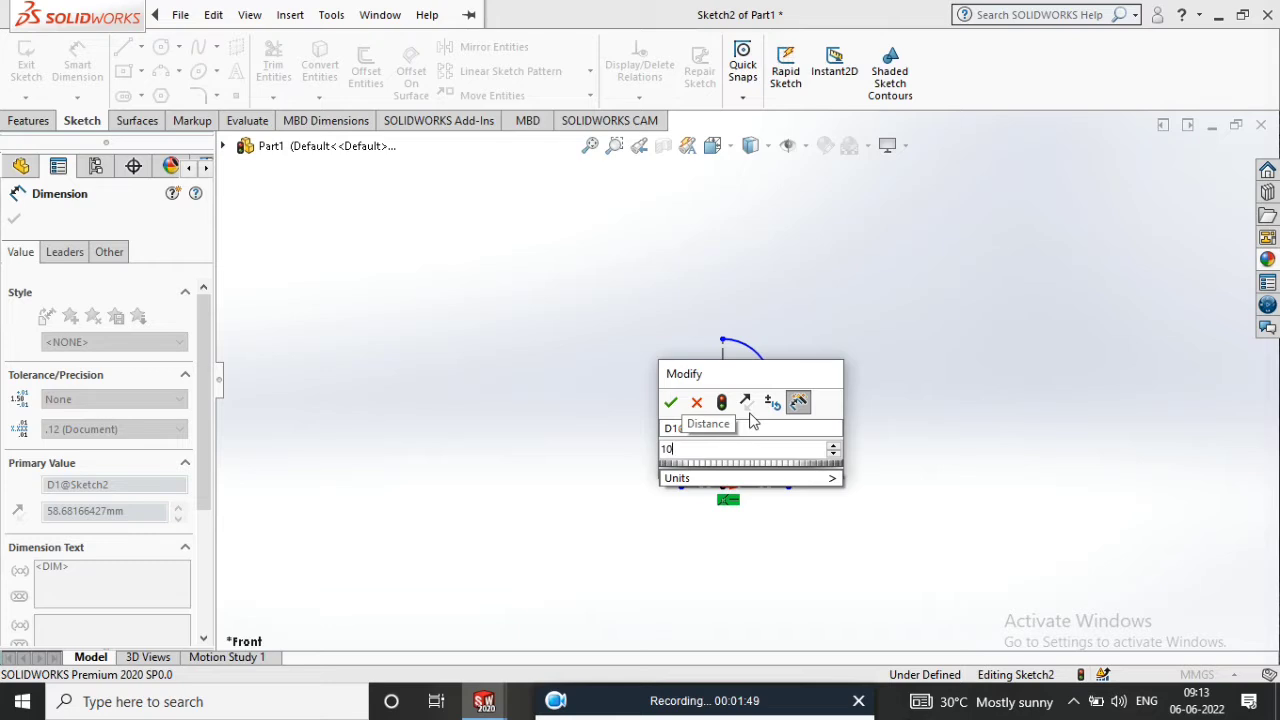
pyautogui.write('5')
pyautogui.press('Return')
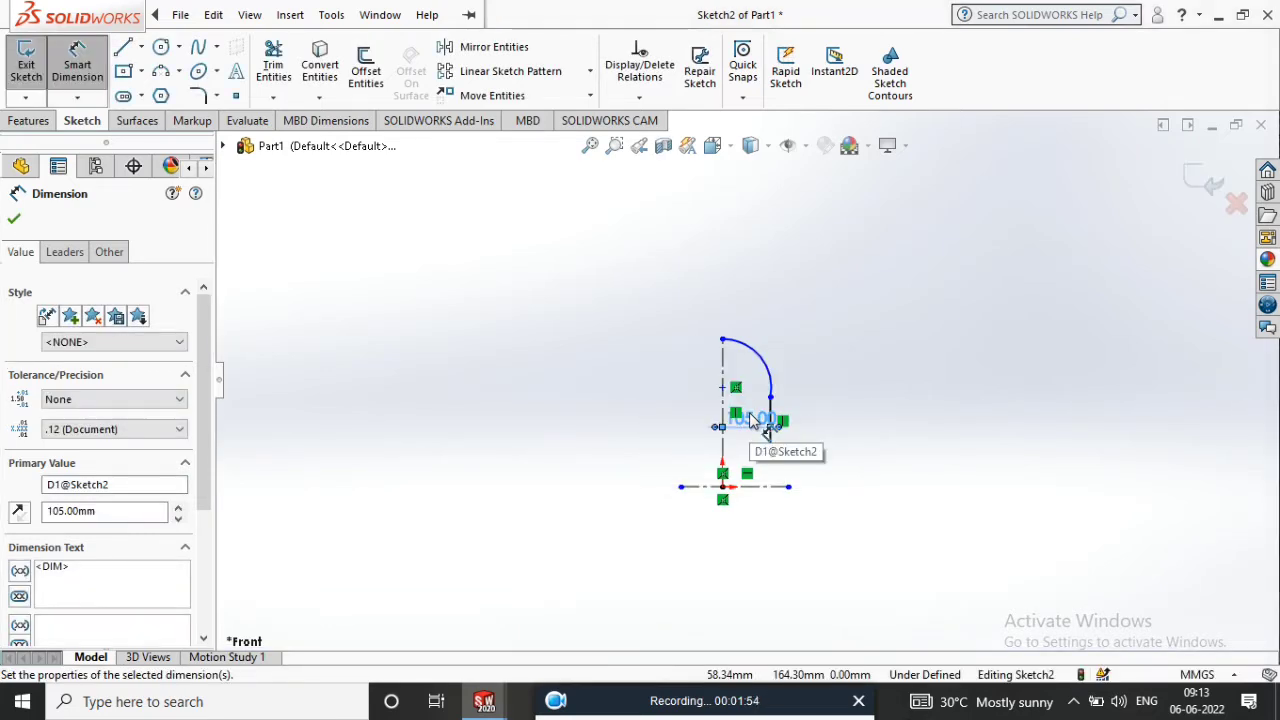
# Dimension the height of the vertical line's free endpoint above the horizontal centerline as 360 mm.
pyautogui.scroll(7, 791, 457)
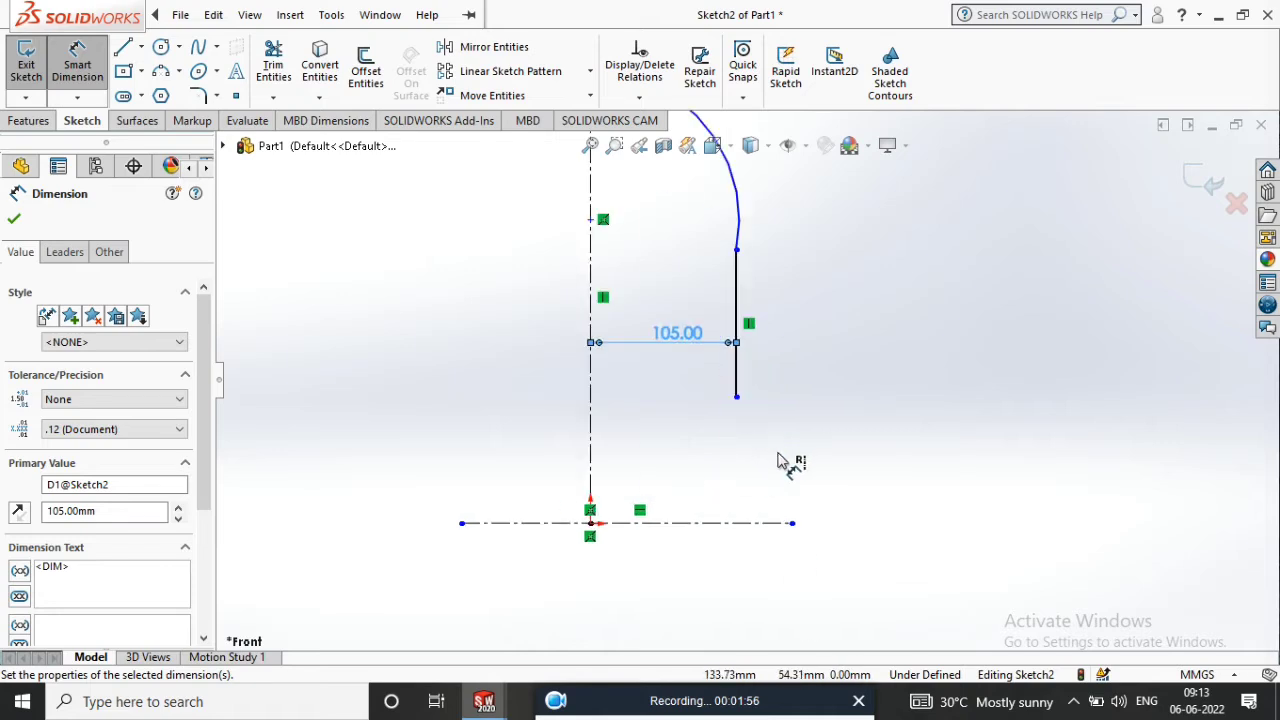
pyautogui.click(725, 383)
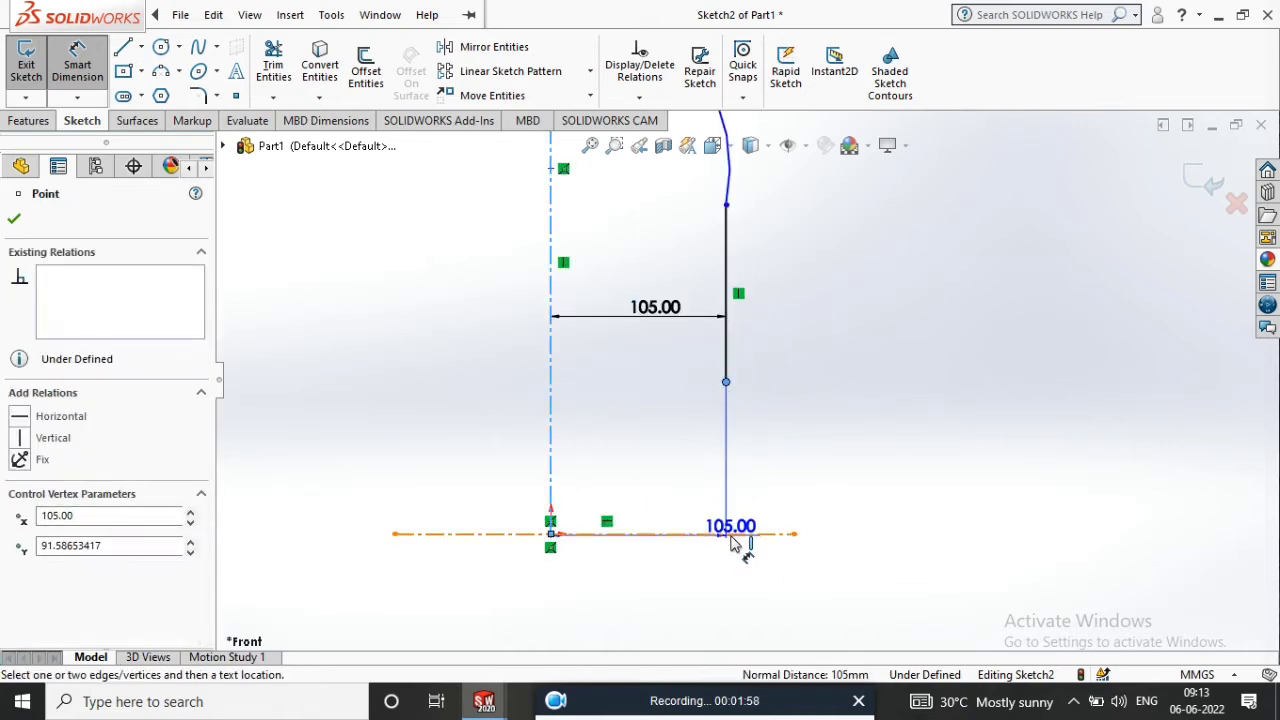
pyautogui.click(763, 533)
pyautogui.click(988, 455)
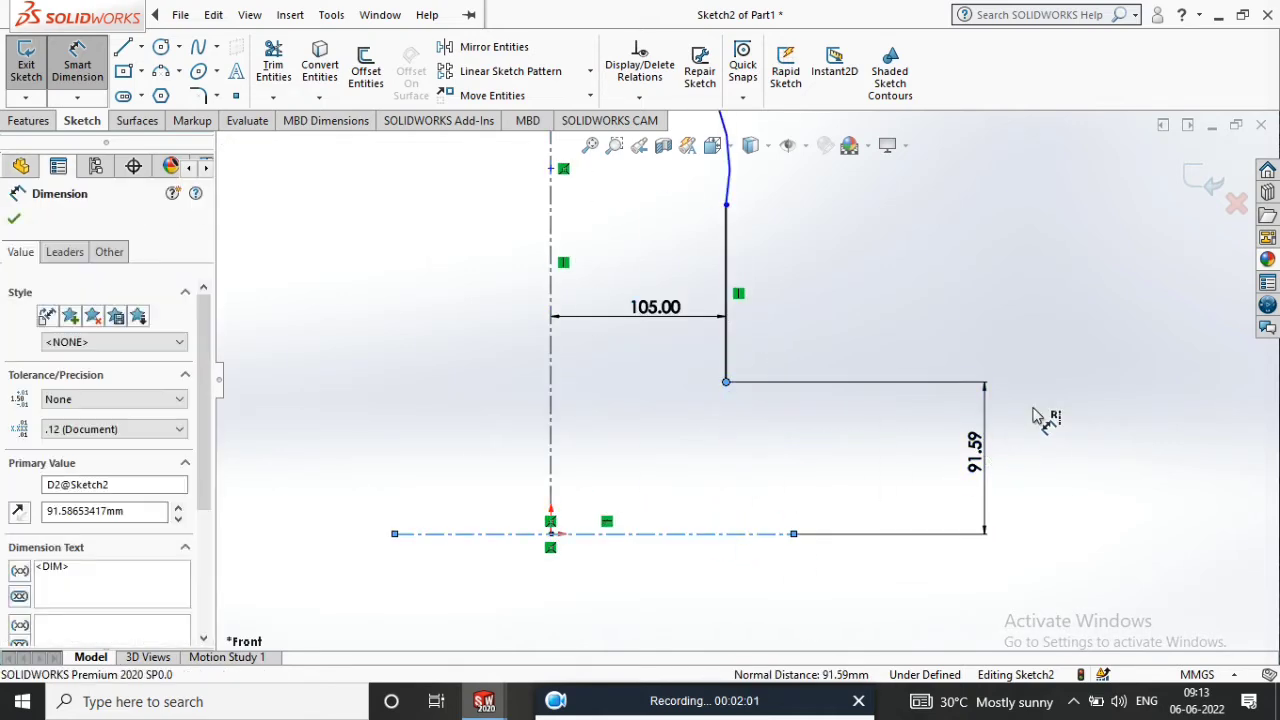
pyautogui.write('360')
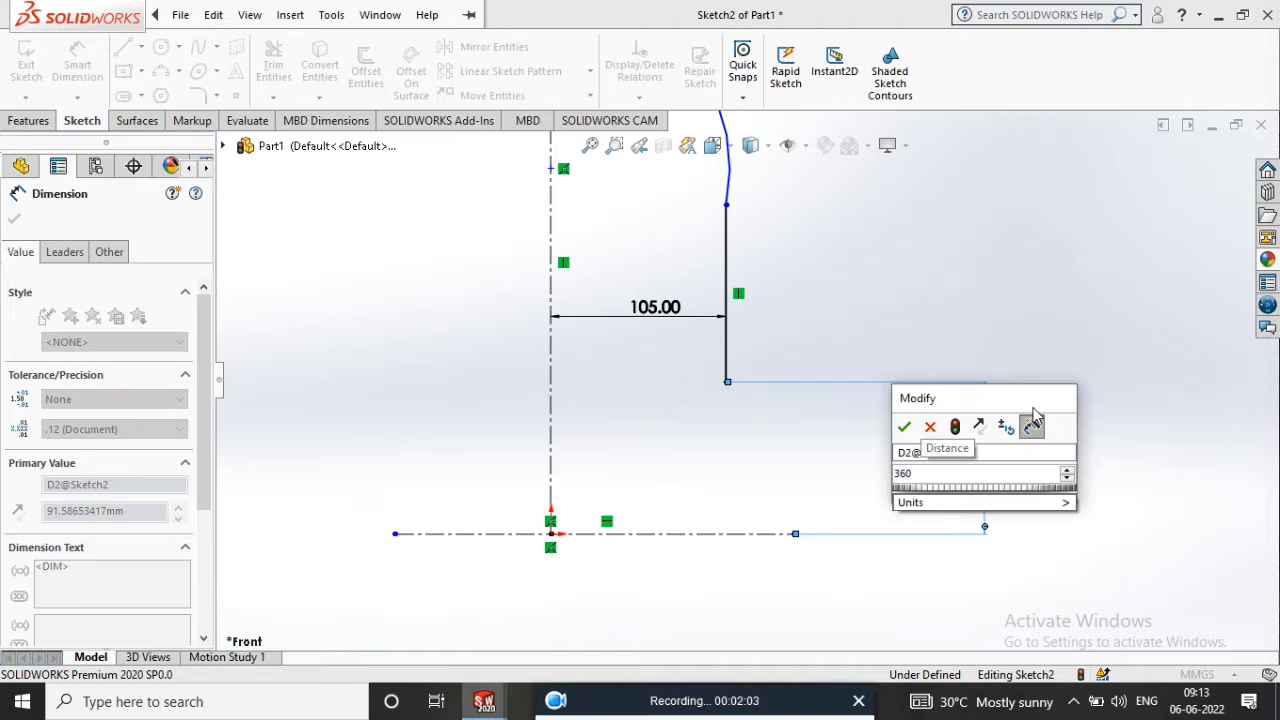
pyautogui.press('Return')
pyautogui.scroll(4, 840, 310)
pyautogui.scroll(-4, 823, 270)
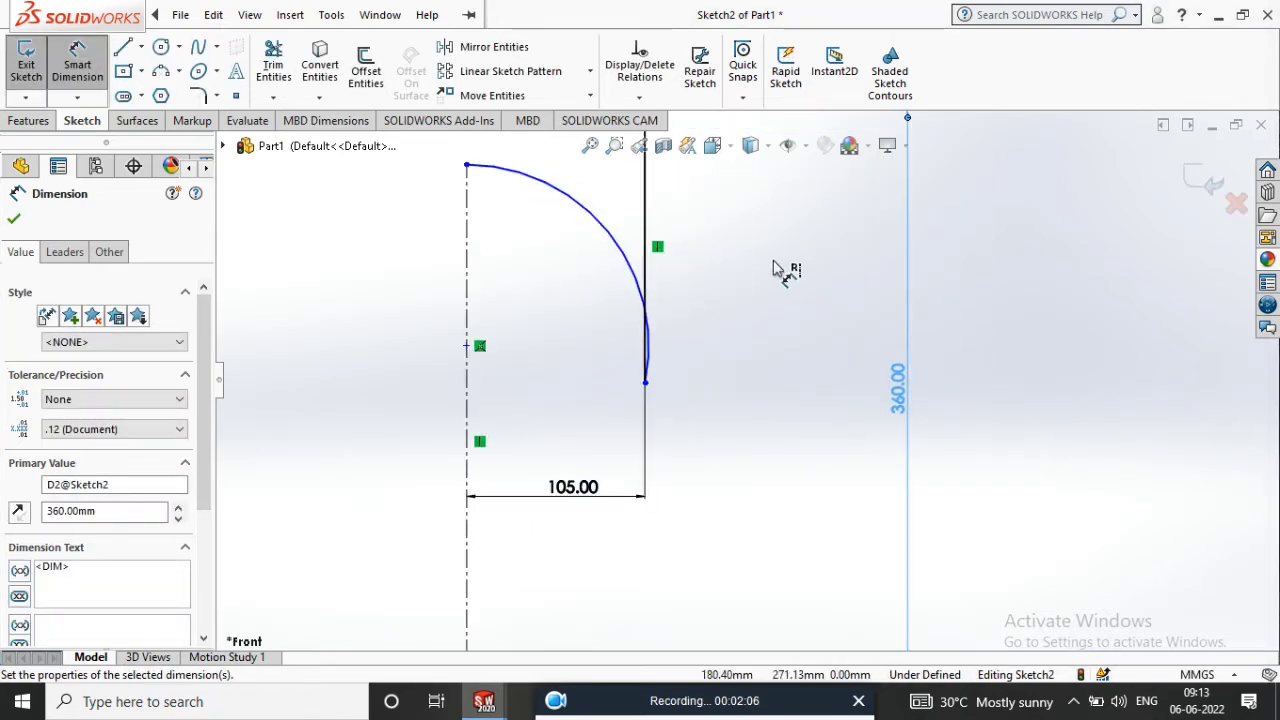
# Move the shared endpoint of the arc and the vertical line up above the line's 360 mm endpoint.
pyautogui.scroll(3, 712, 427)
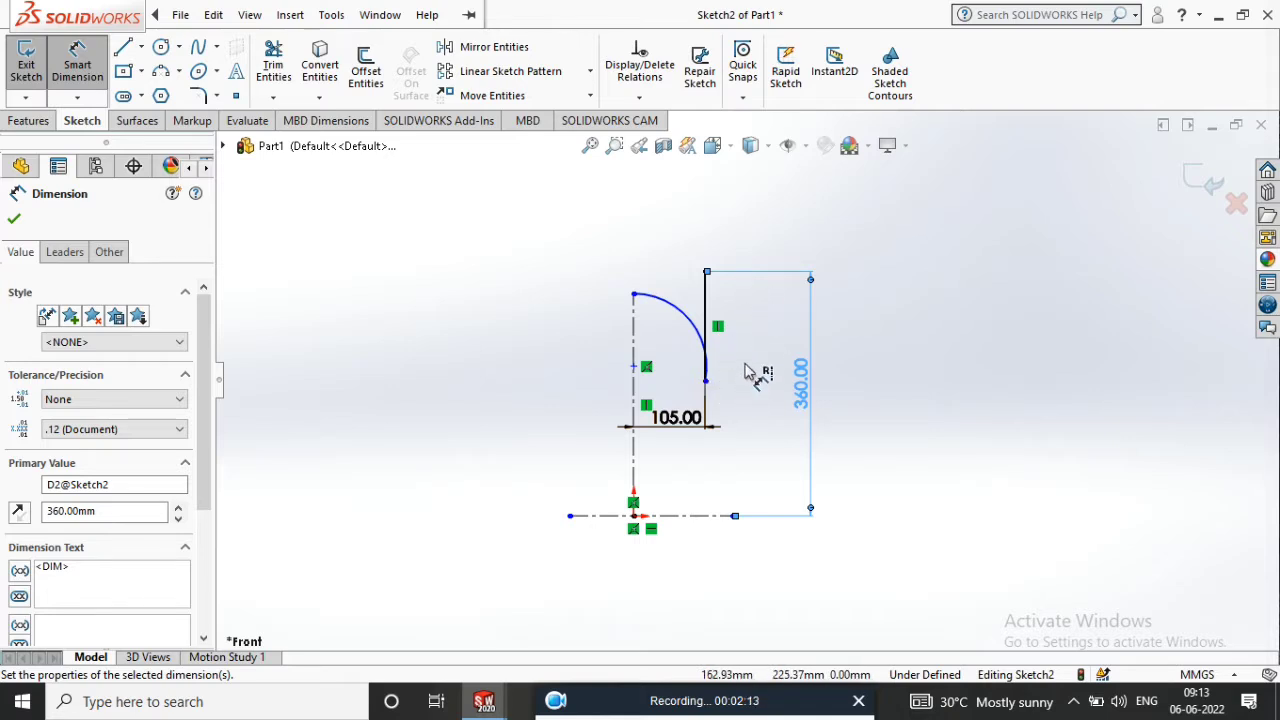
pyautogui.press('Escape')
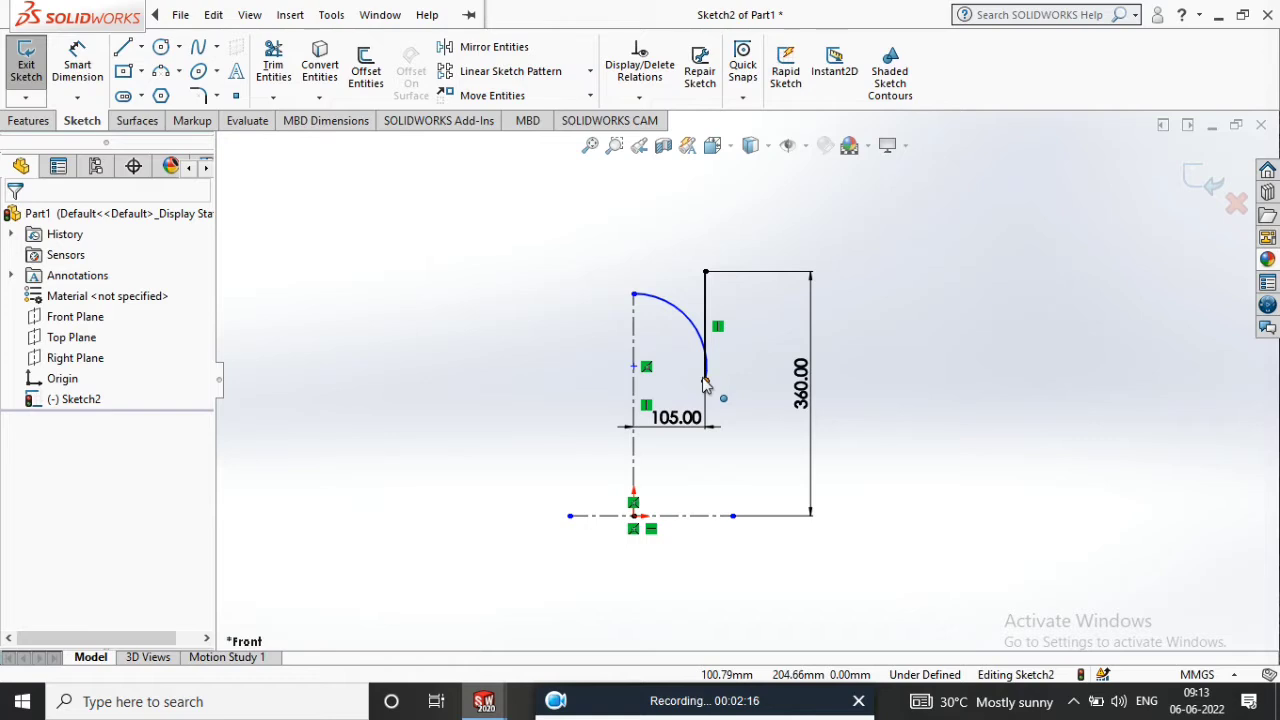
pyautogui.moveTo(702, 378); pyautogui.dragTo(705, 243)
pyautogui.click(866, 272)
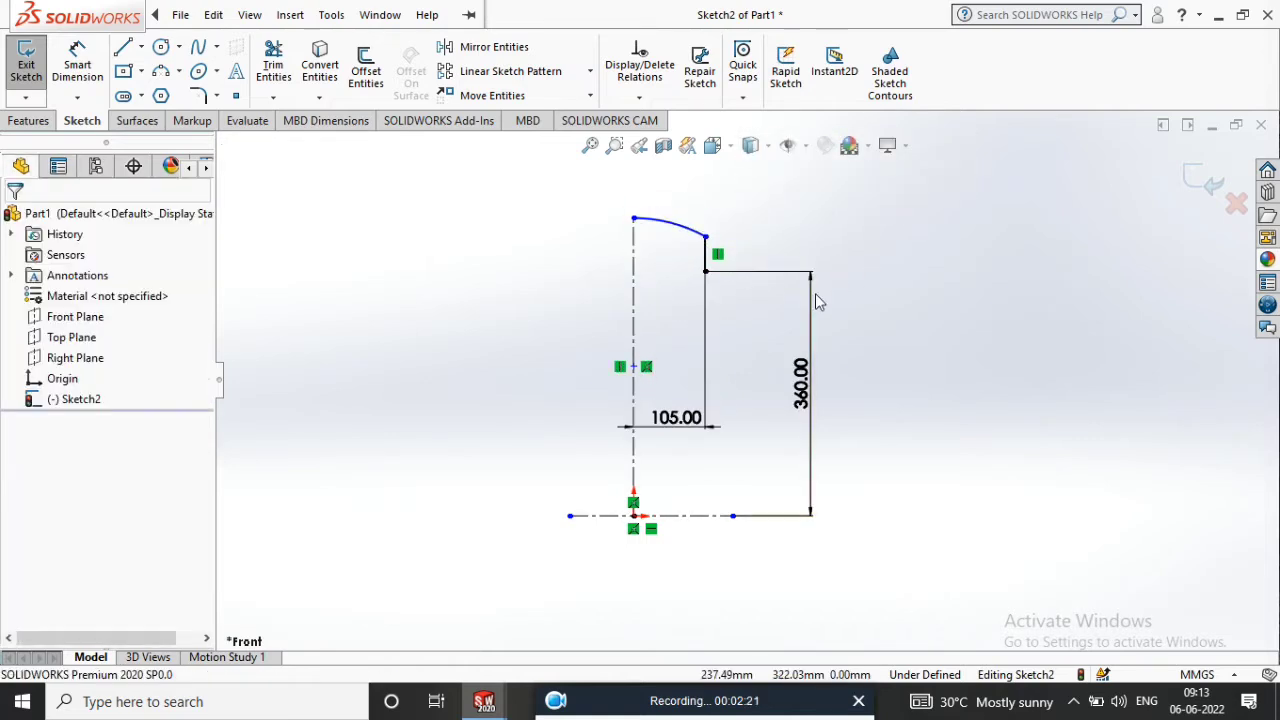
# Dimension the short vertical line below the arc as 15 mm long.
pyautogui.click(80, 72)
pyautogui.click(706, 264)
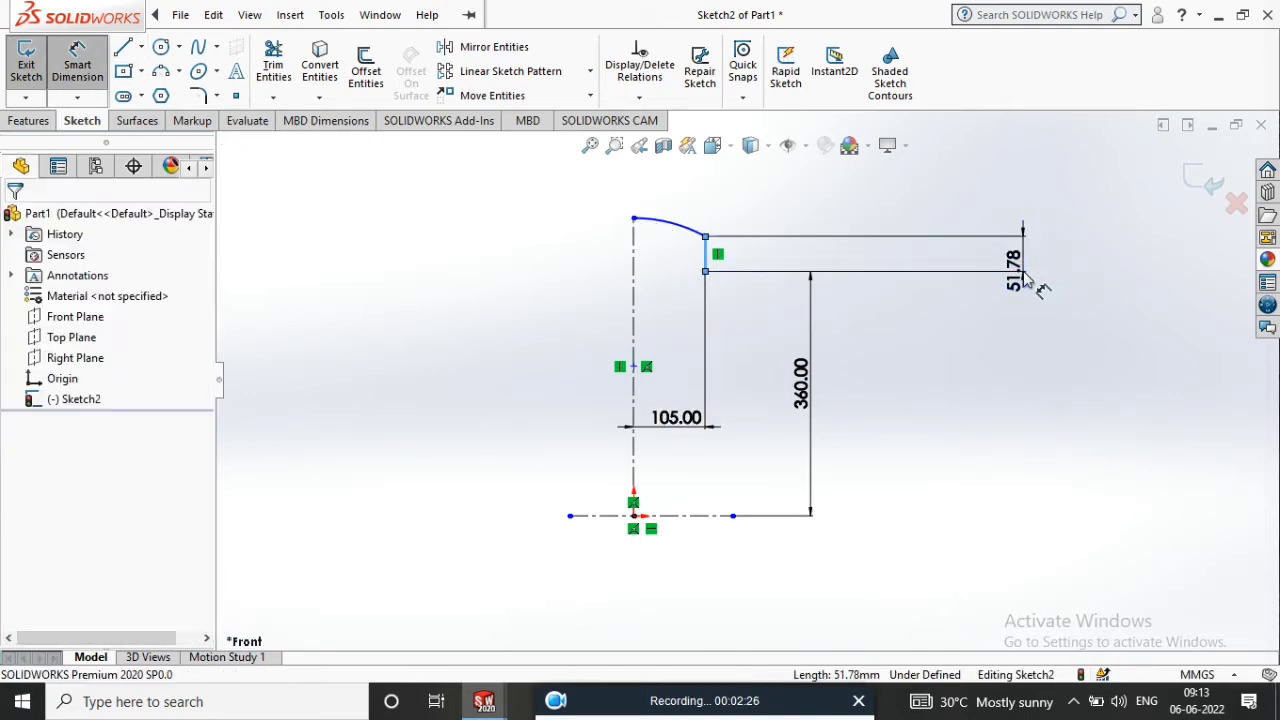
pyautogui.click(1045, 282)
pyautogui.write('15')
pyautogui.press('Return')
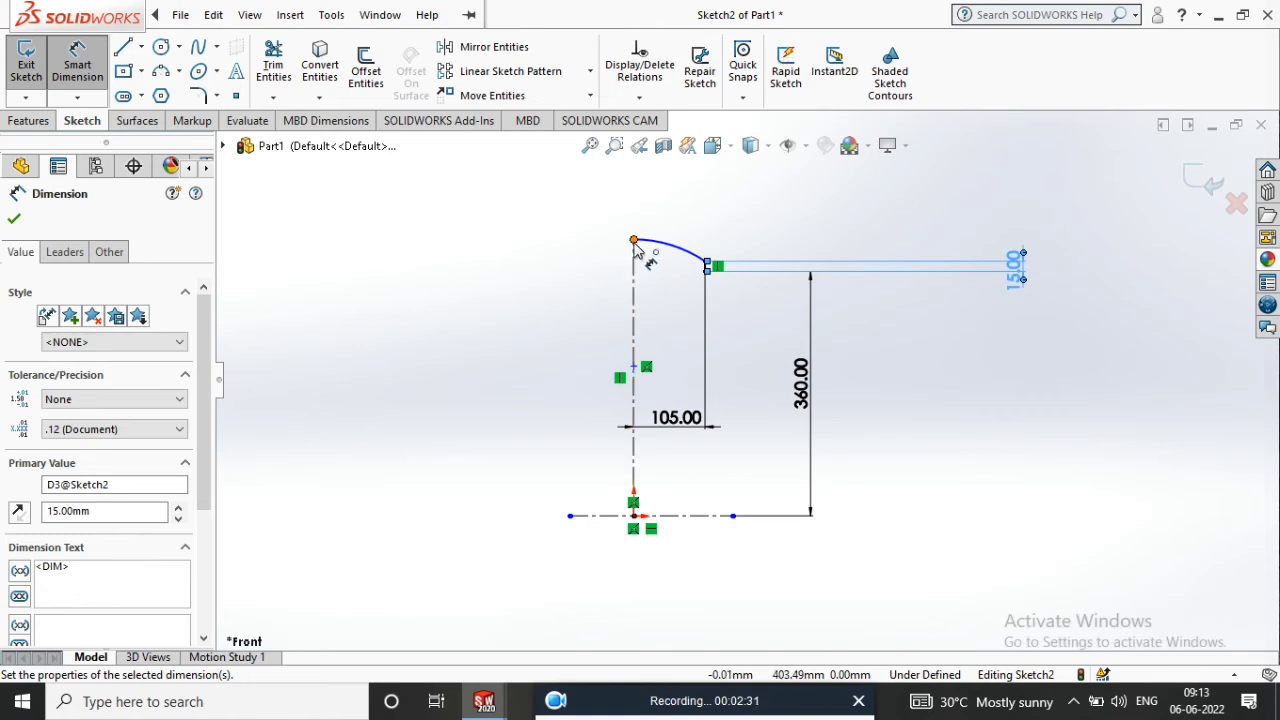
# Dimension the vertical distance between the arc's top endpoint and the vertical line's lower endpoint as 200 mm.
pyautogui.click(634, 243)
pyautogui.click(706, 268)
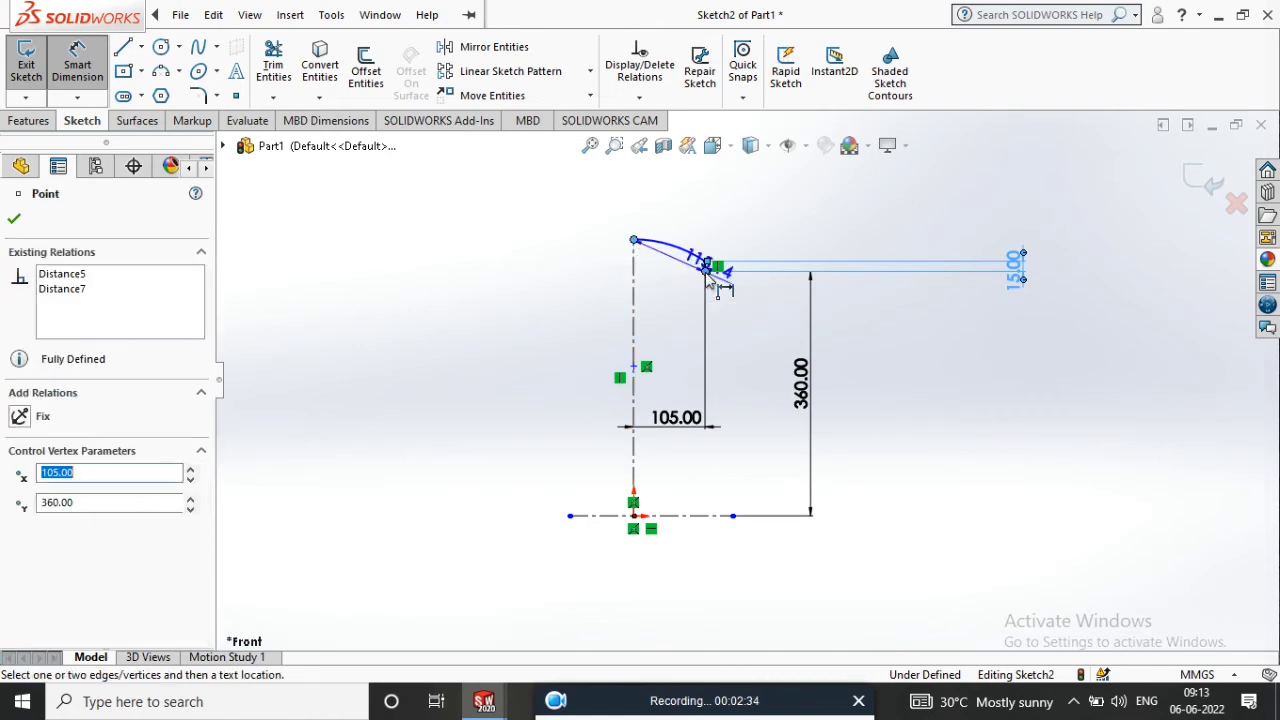
pyautogui.click(493, 270)
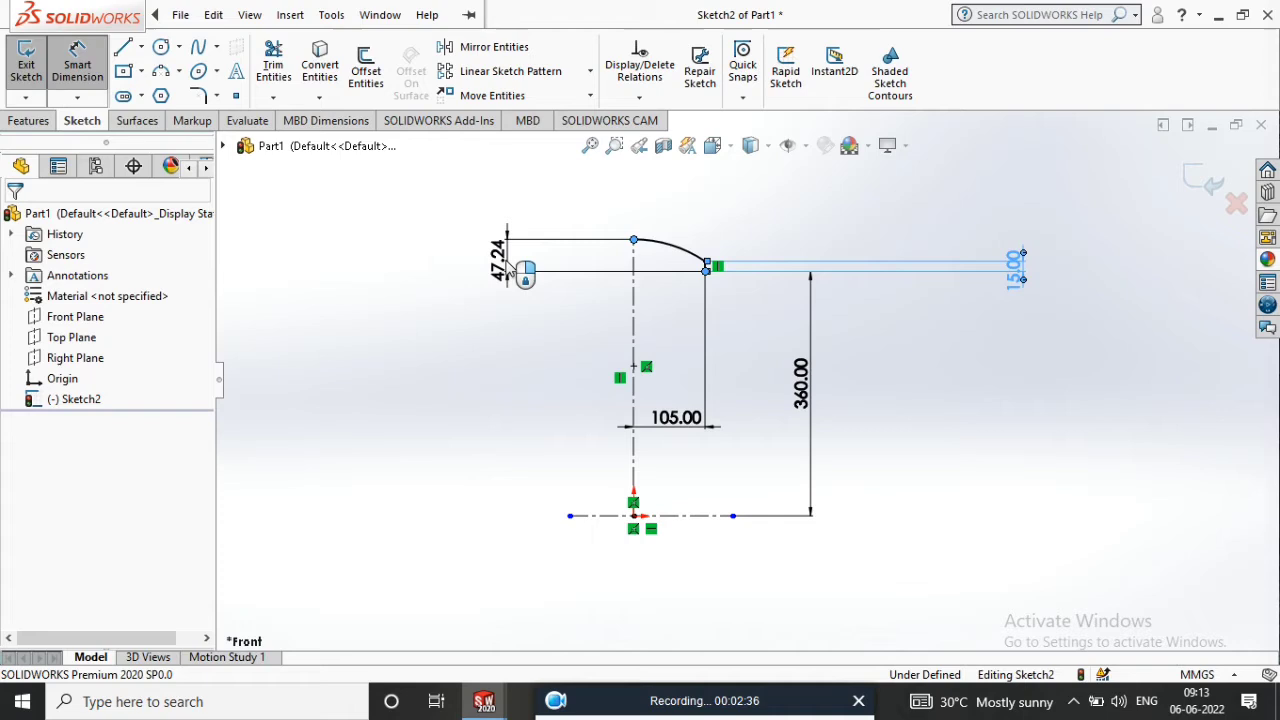
pyautogui.write('200')
pyautogui.press('Return')
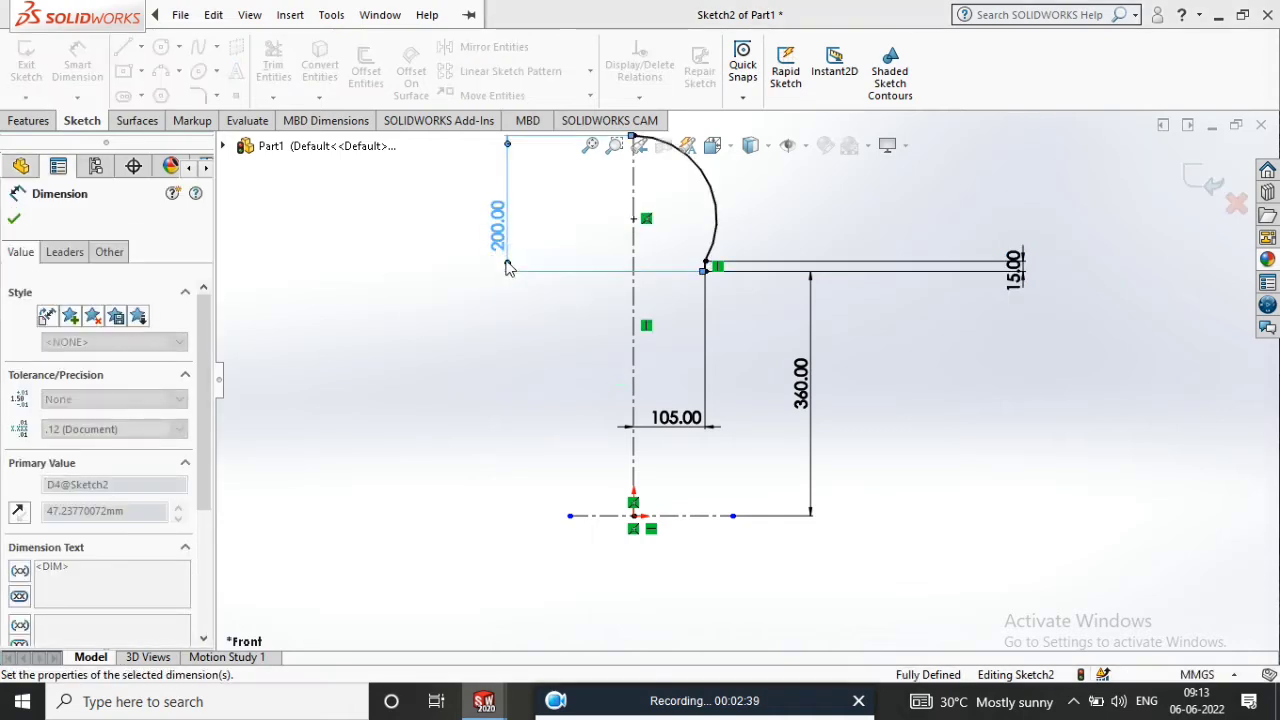
pyautogui.scroll(4, 580, 340)
pyautogui.scroll(-5, 680, 268)
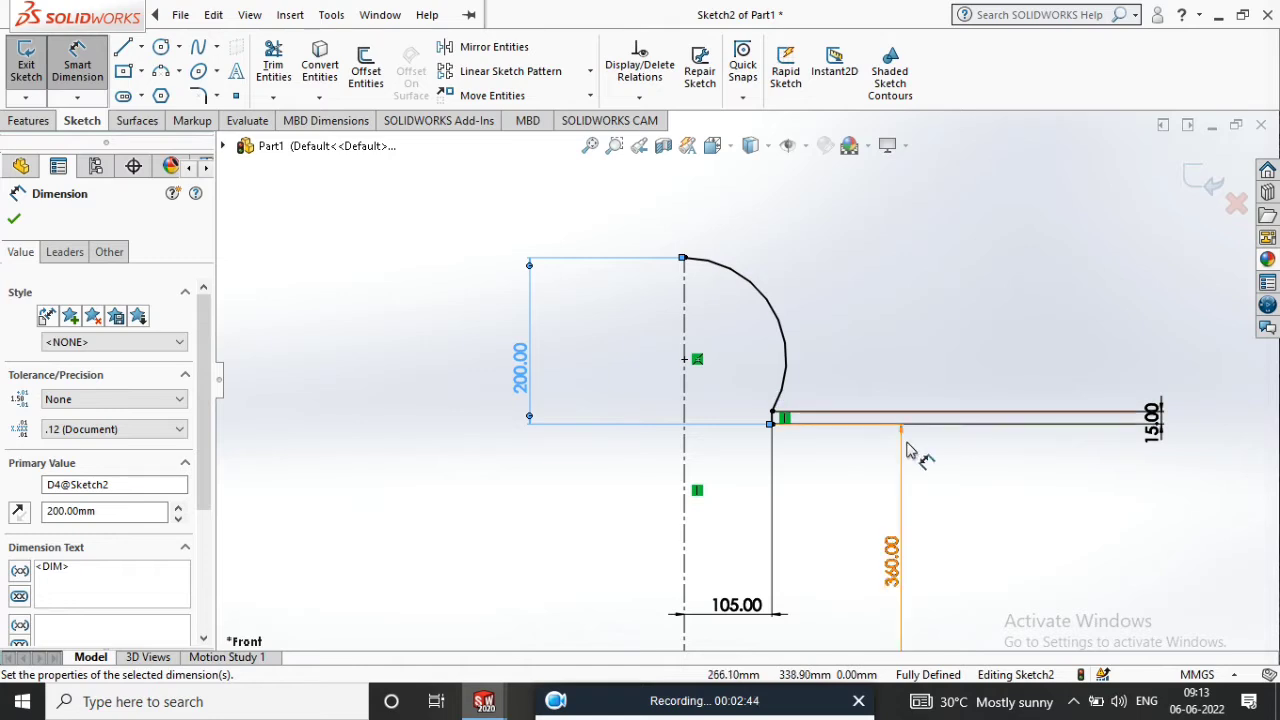
pyautogui.press('Escape')
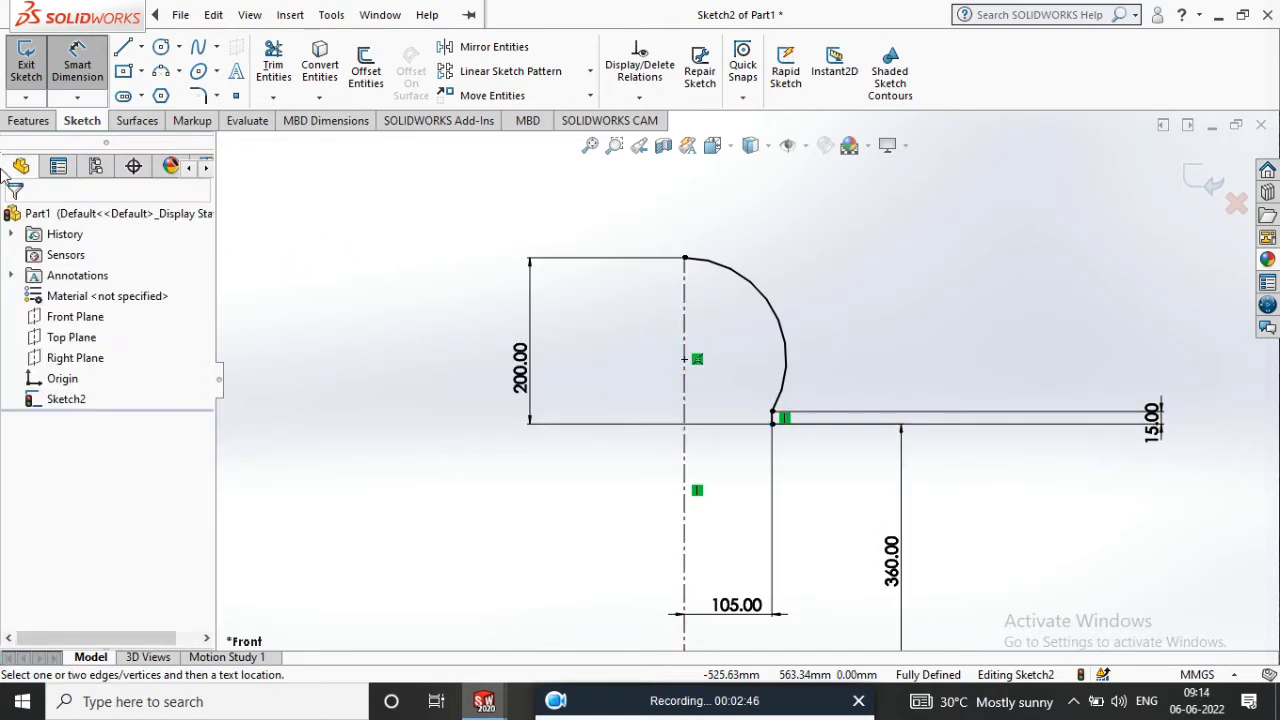
# Revolve the half profile as a surface through 360 degrees about the horizontal centerline.
pyautogui.click(148, 121)
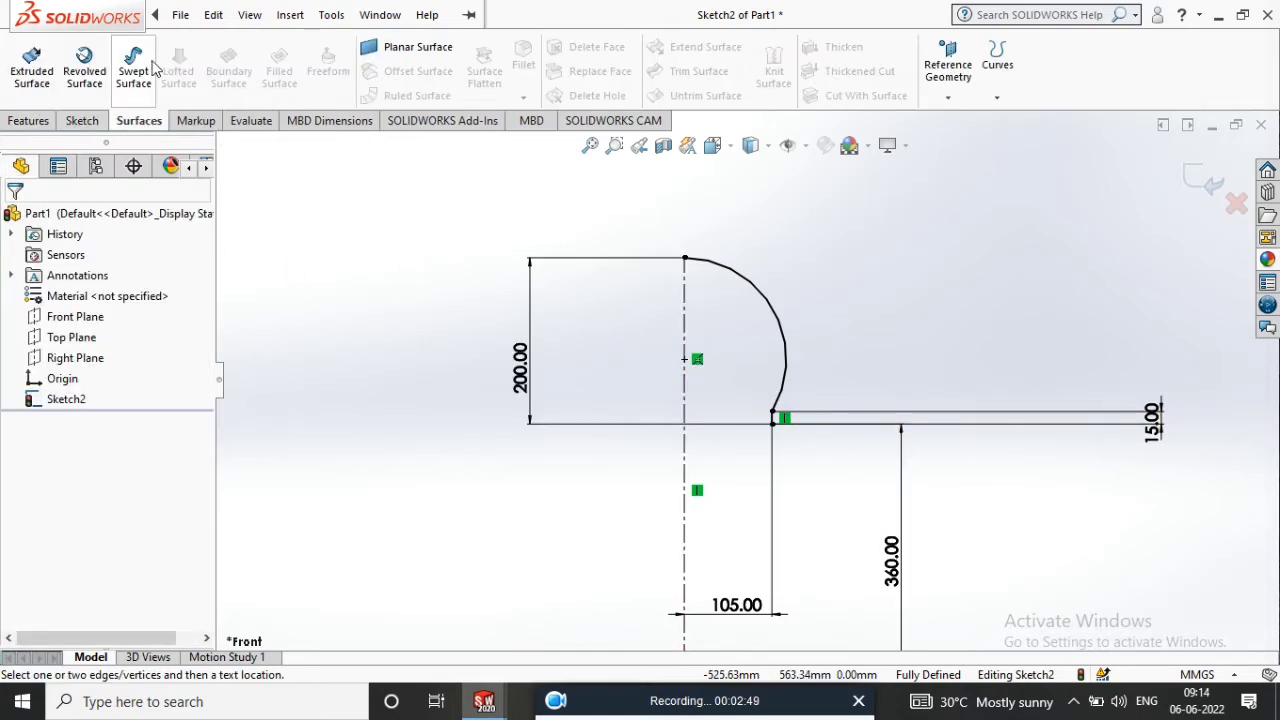
pyautogui.click(96, 78)
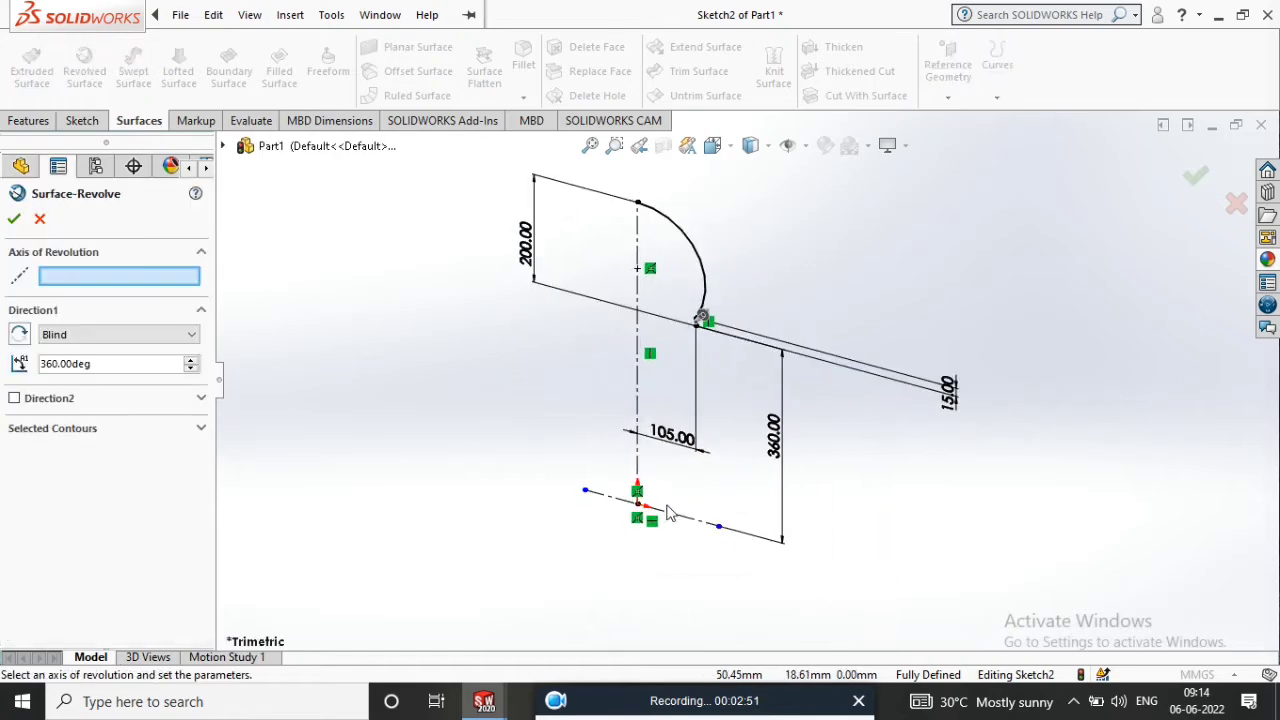
pyautogui.click(681, 524)
pyautogui.scroll(5, 805, 397)
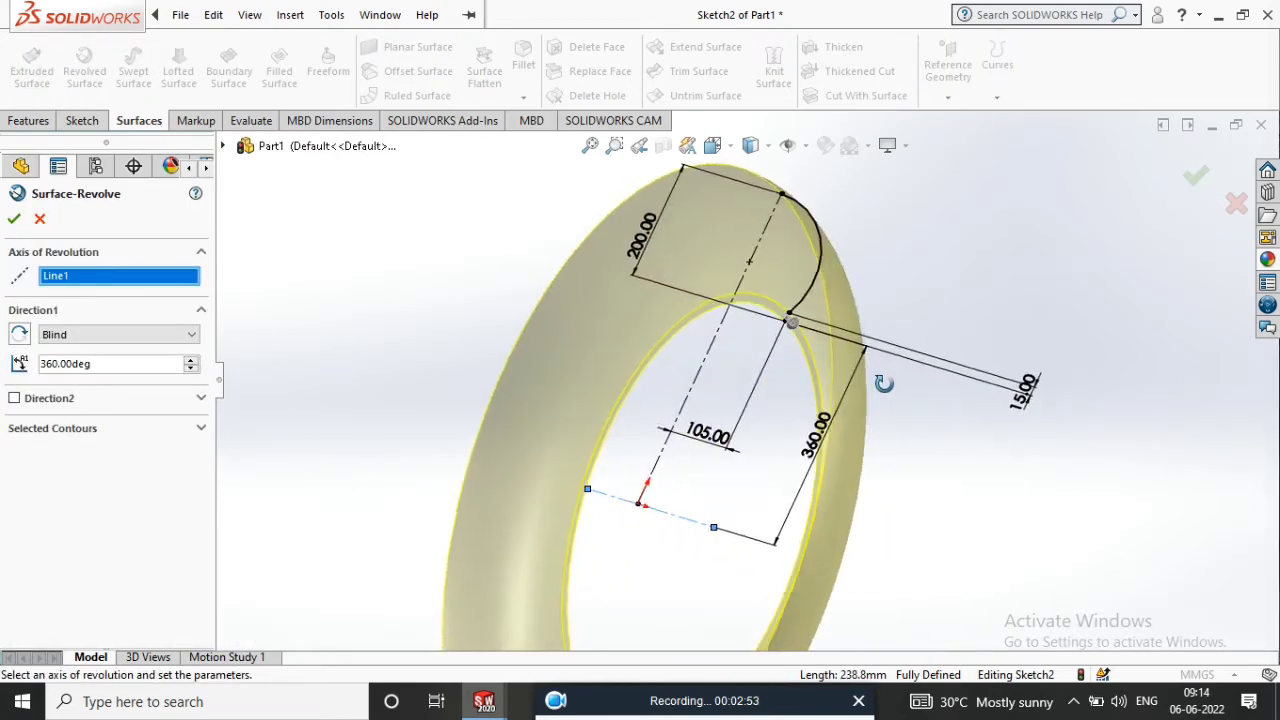
pyautogui.scroll(-3, 802, 312)
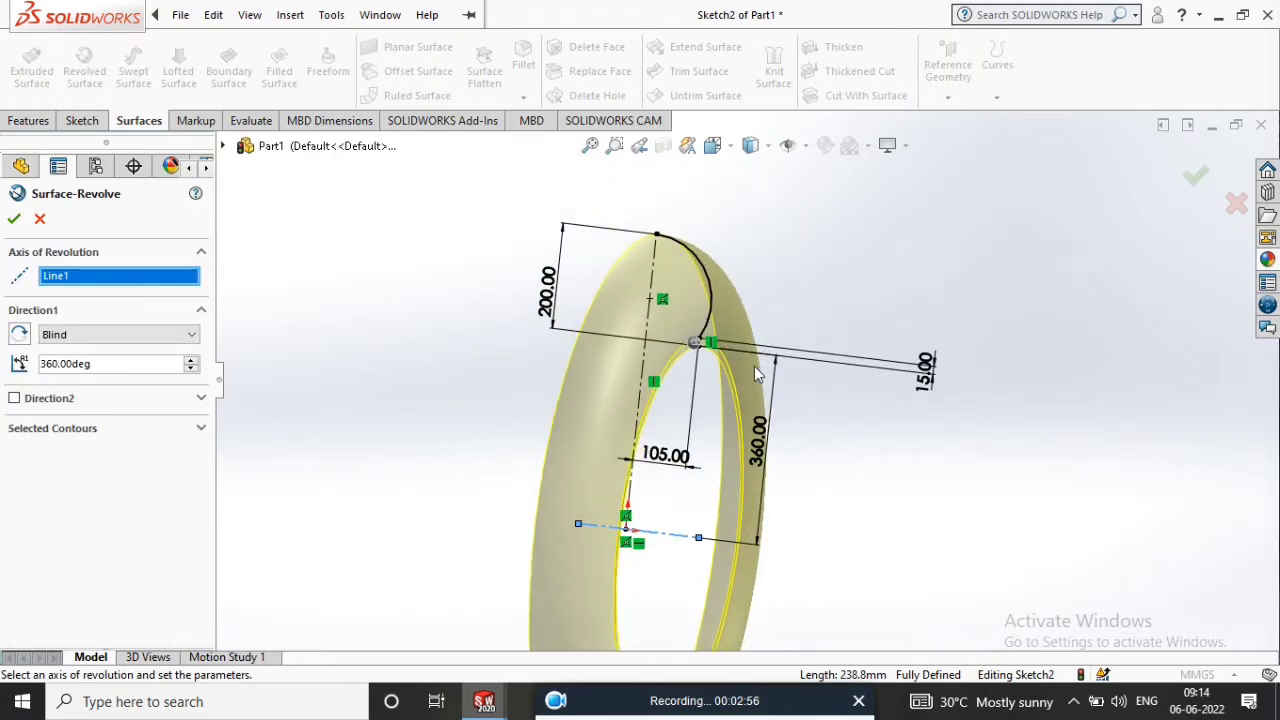
pyautogui.scroll(3, 761, 362)
pyautogui.click(13, 222)
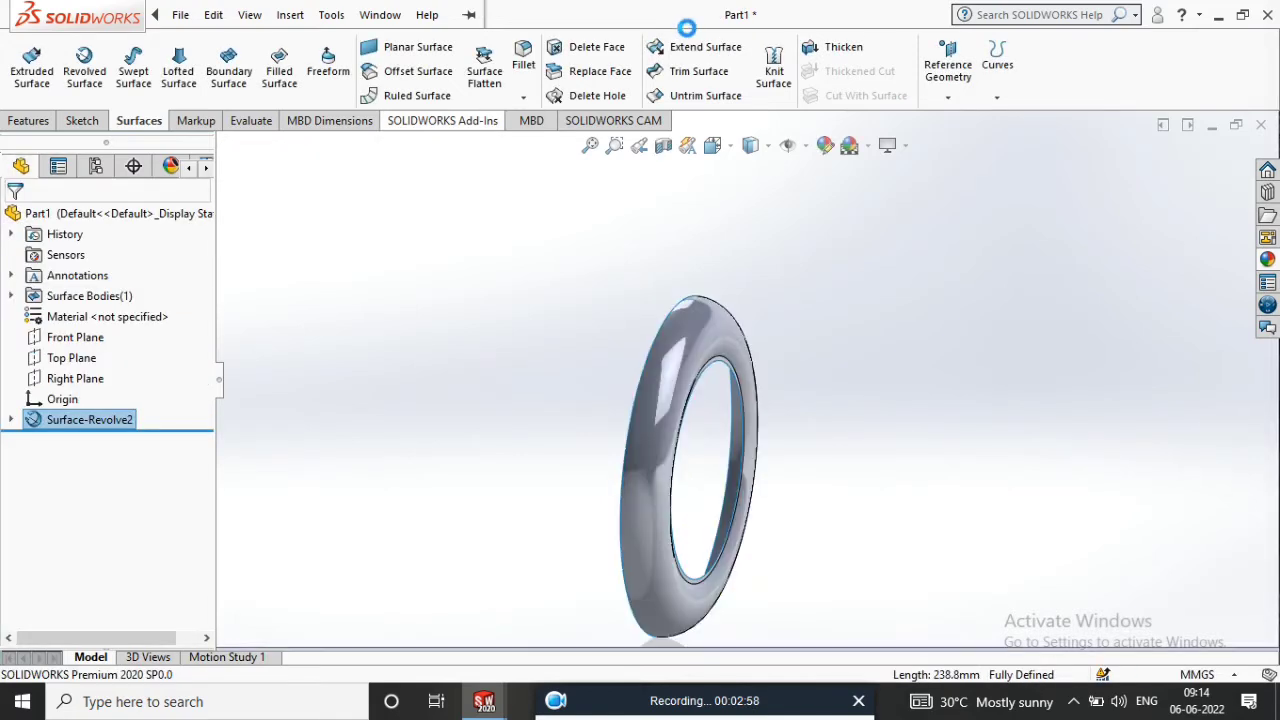
# Thicken the half-profile revolved surface by 10 mm and look at its inner side.
pyautogui.click(840, 50)
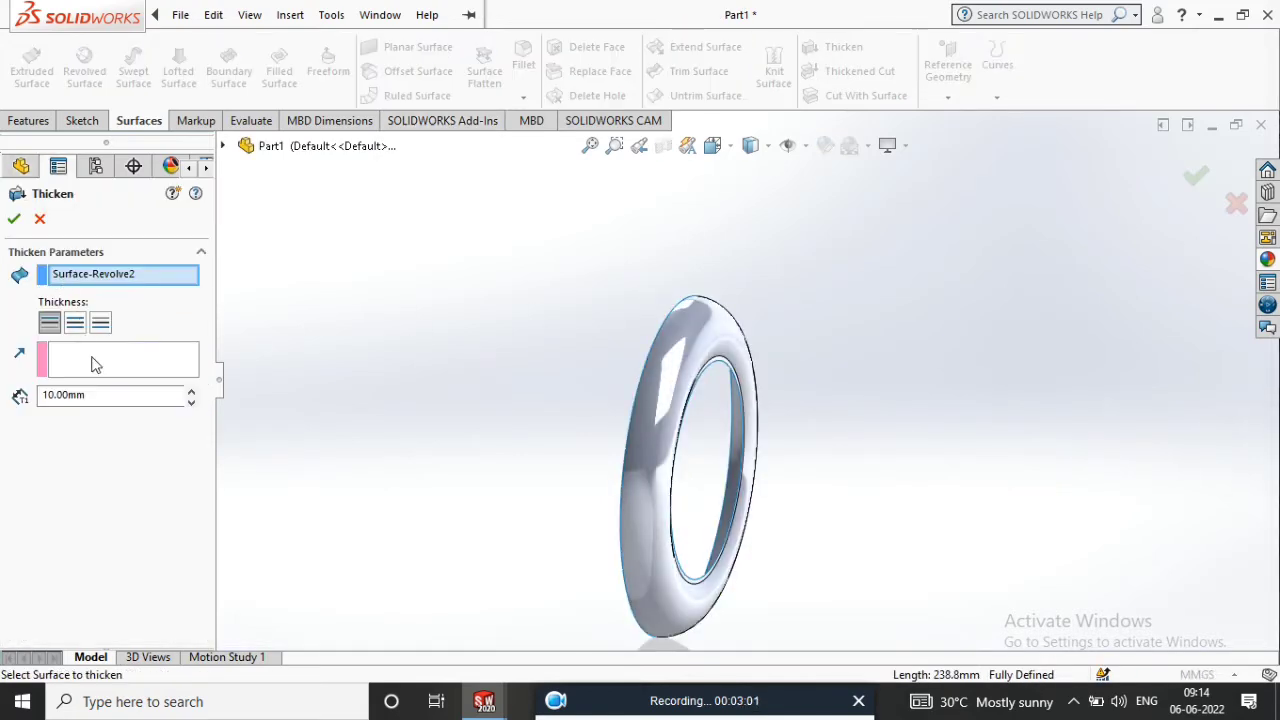
pyautogui.click(15, 220)
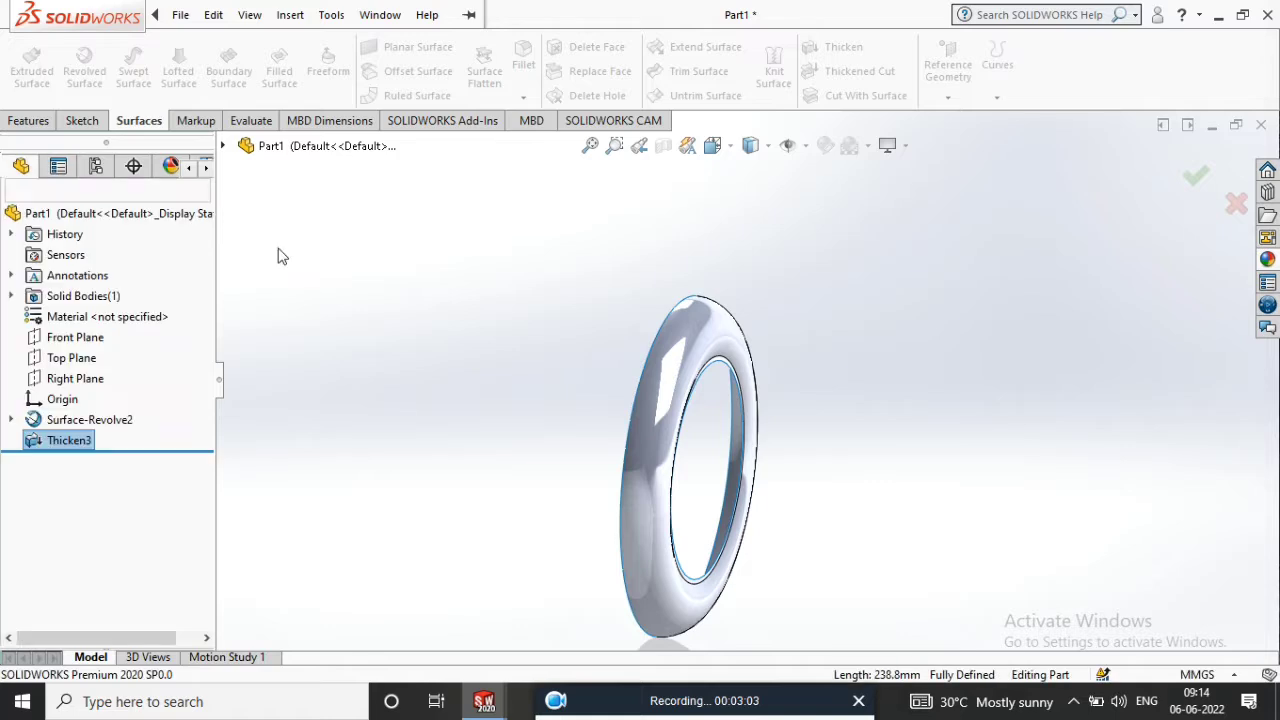
pyautogui.moveTo(657, 326); pyautogui.dragTo(708, 362, button='middle')
pyautogui.click(428, 15)
pyautogui.click(270, 230)
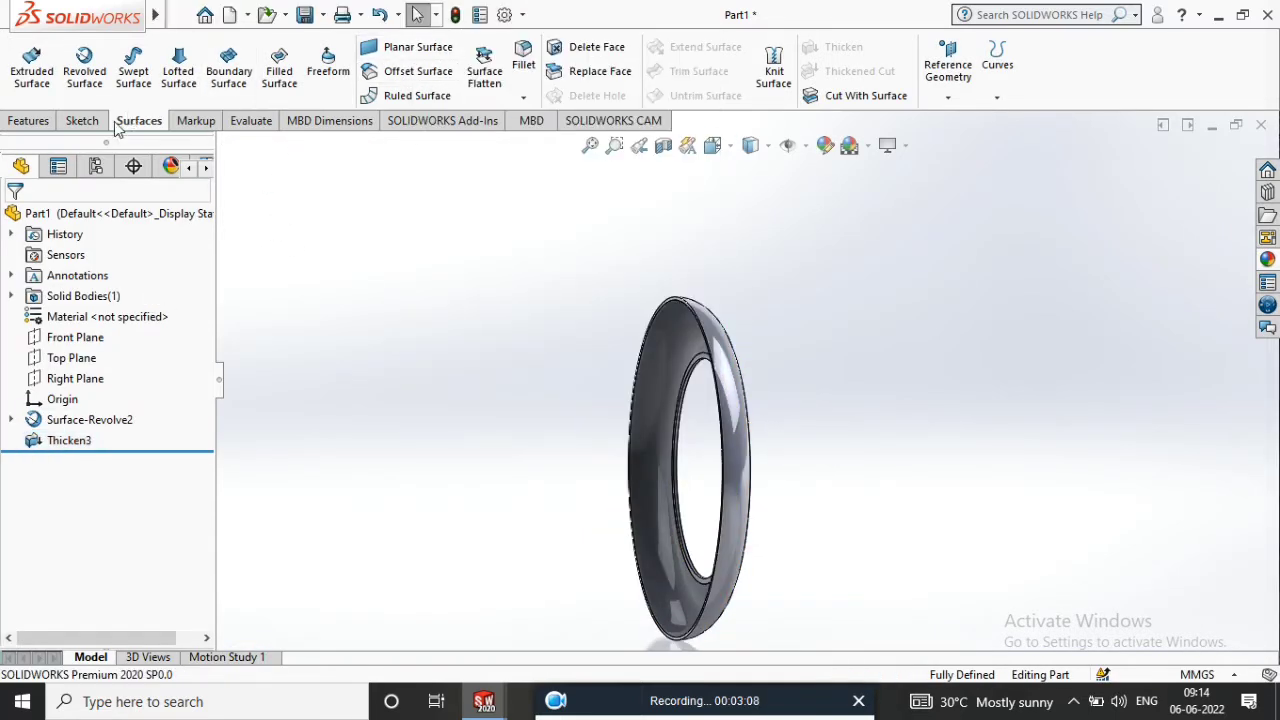
pyautogui.click(28, 121)
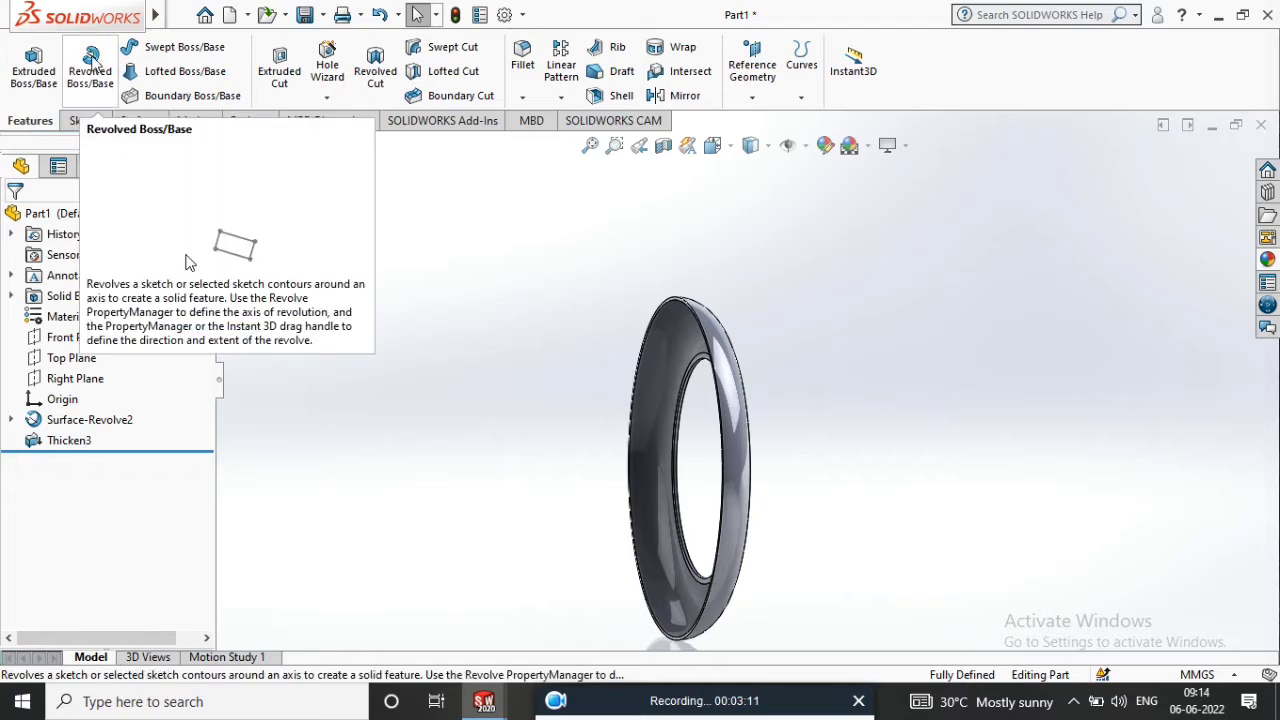
pyautogui.click(561, 97)
pyautogui.click(585, 165)
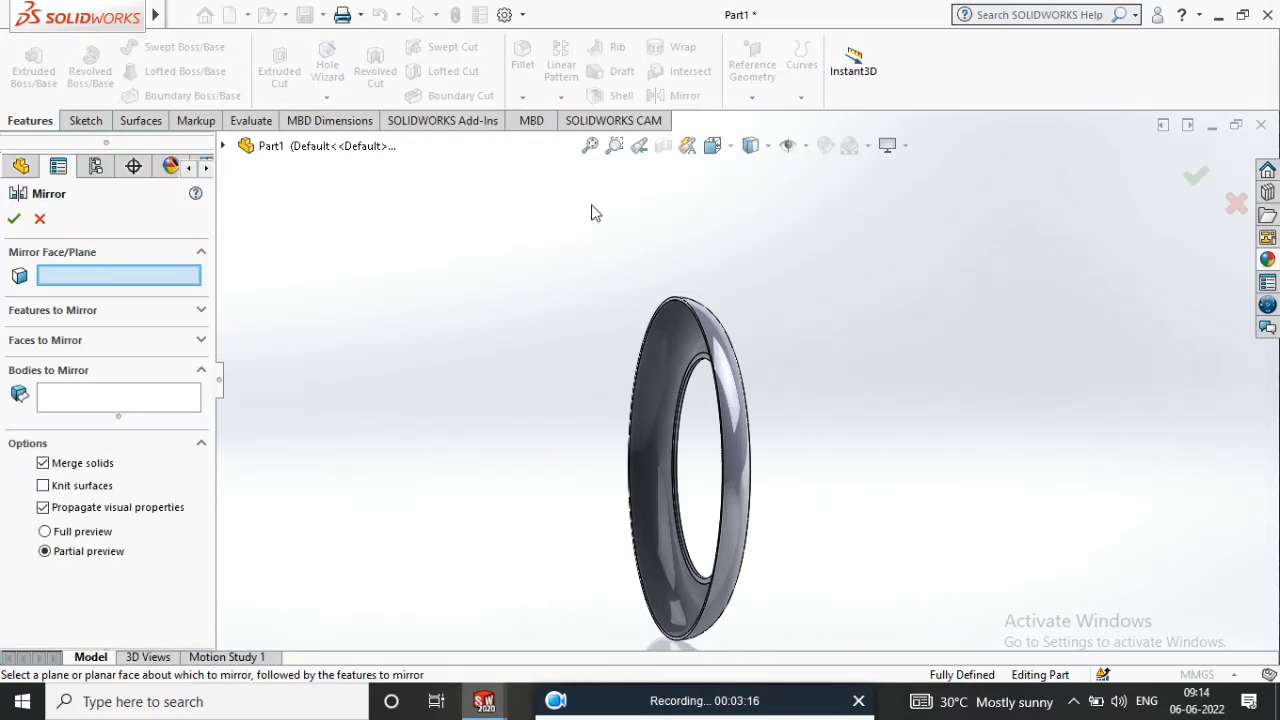
pyautogui.click(224, 146)
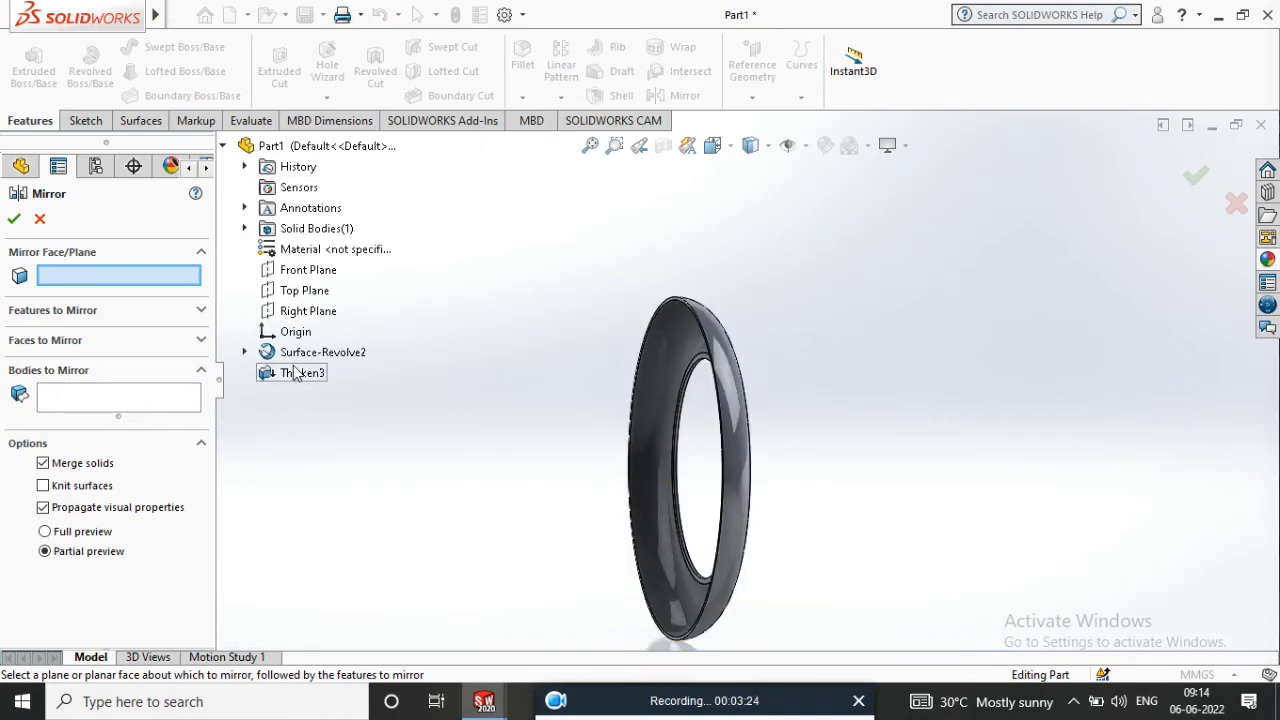
pyautogui.click(245, 353)
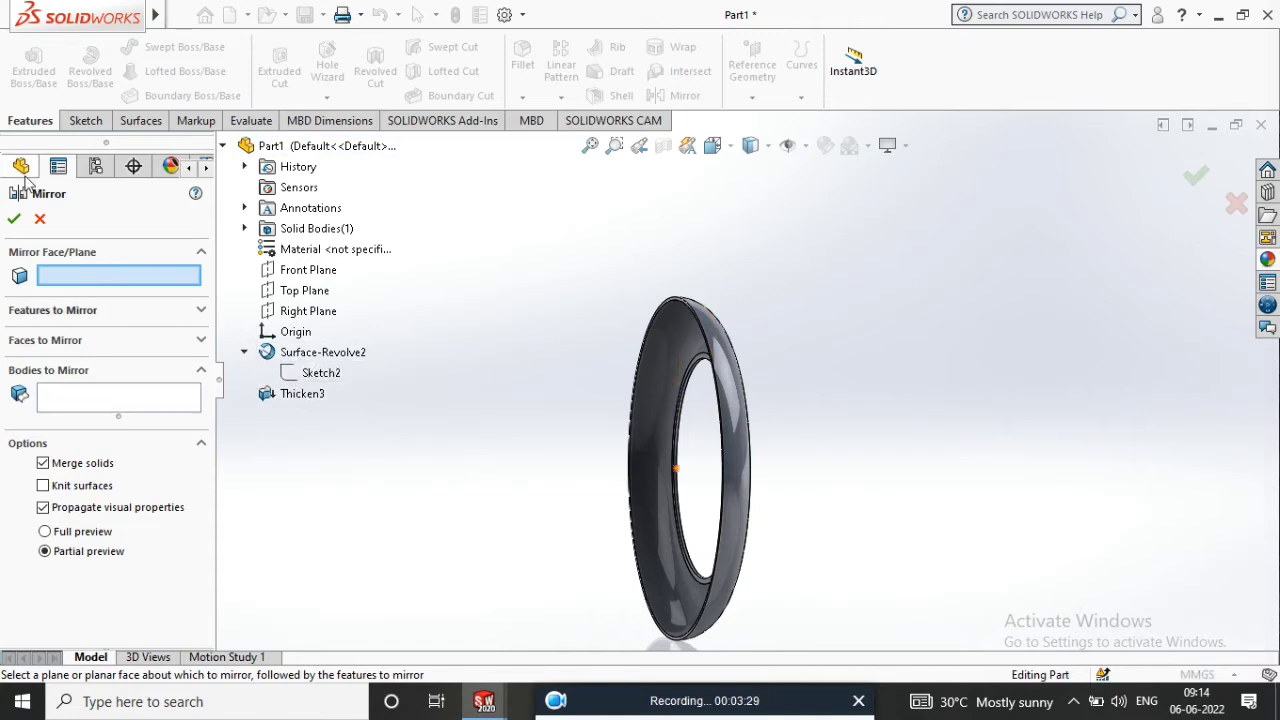
pyautogui.click(14, 219)
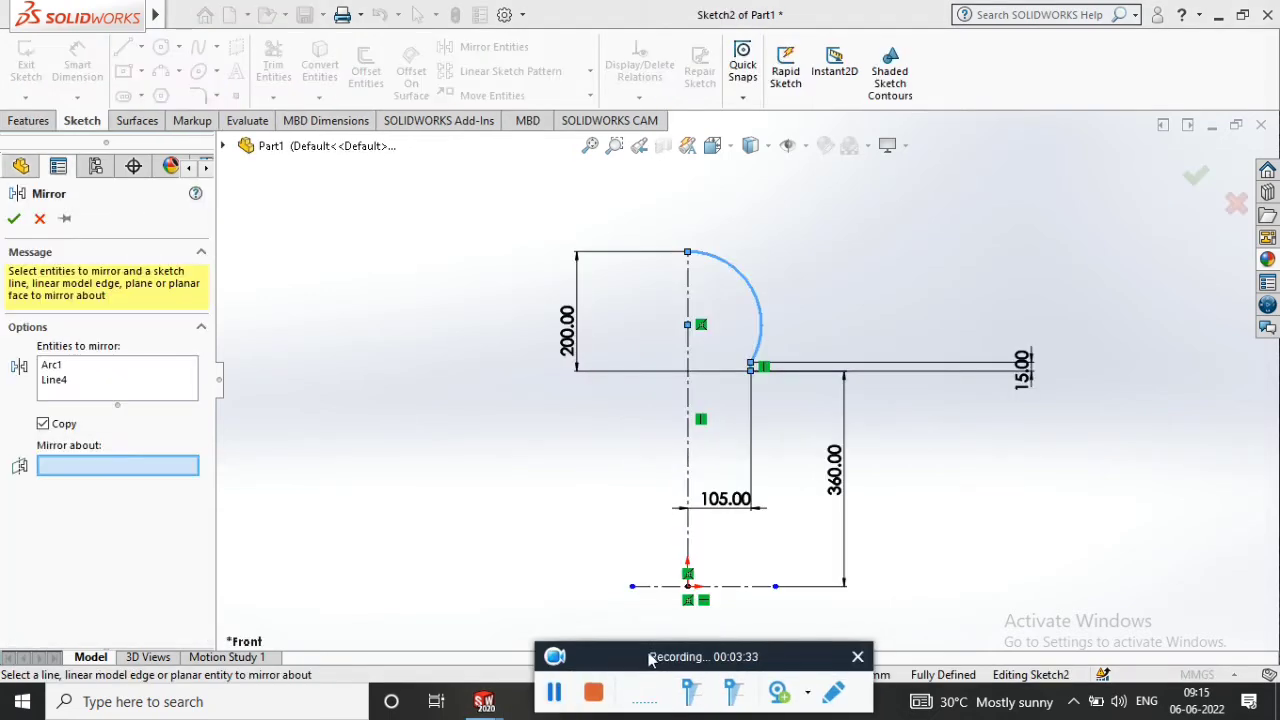
# Mirror the arc and the short vertical line about the vertical centerline to complete the tyre profile.
pyautogui.click(697, 357)
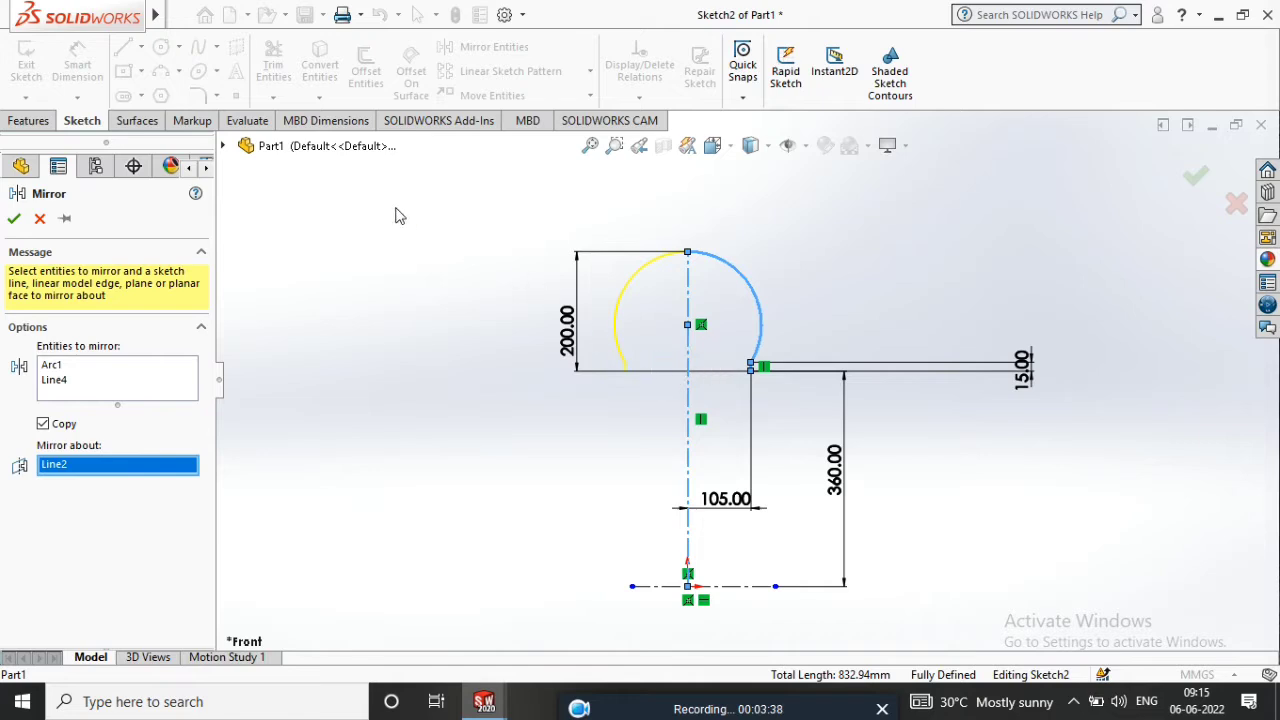
pyautogui.click(14, 218)
pyautogui.scroll(-4, 659, 366)
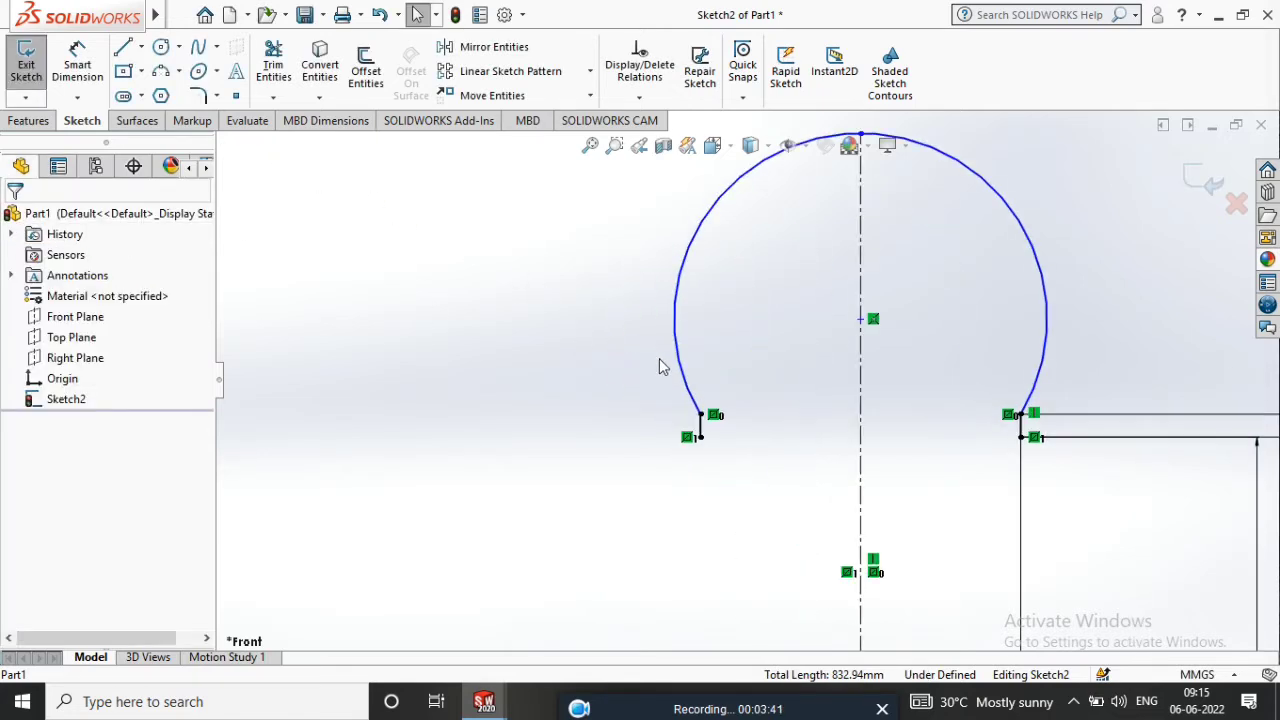
pyautogui.scroll(-1, 695, 420)
pyautogui.scroll(5, 697, 420)
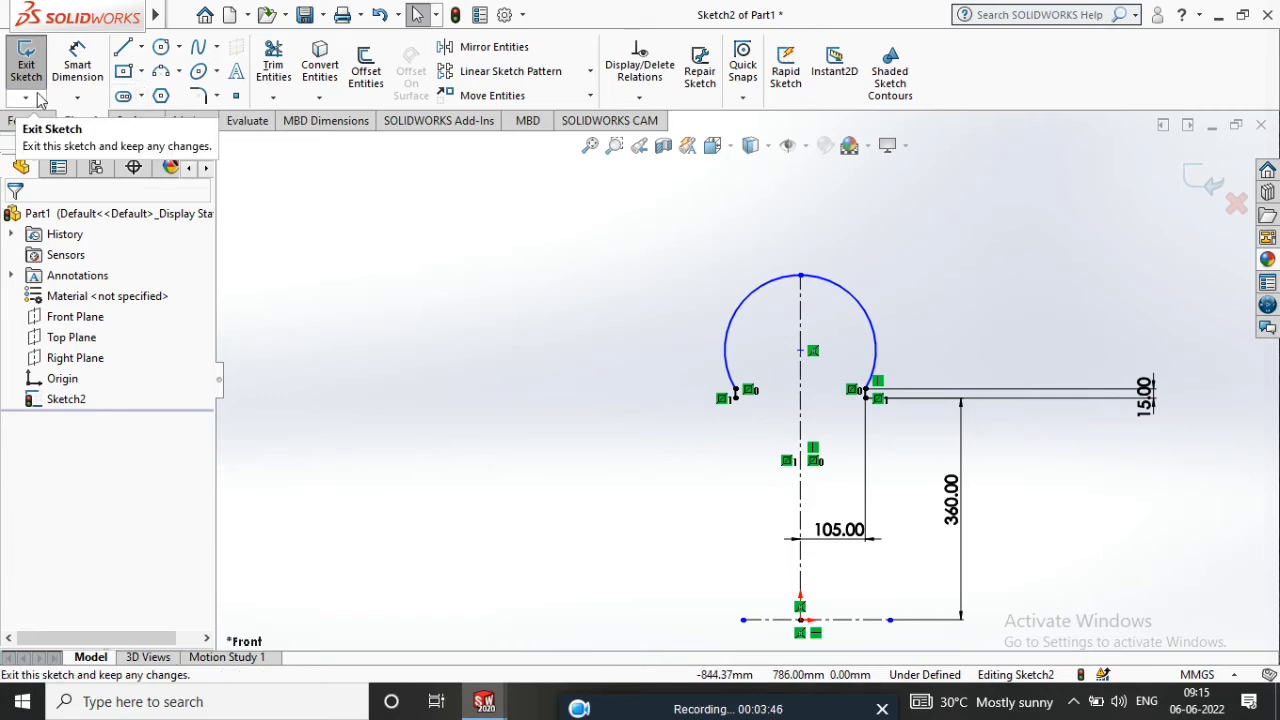
# Revolve the full mirrored profile as a surface through 360 degrees about the horizontal centerline.
pyautogui.click(37, 125)
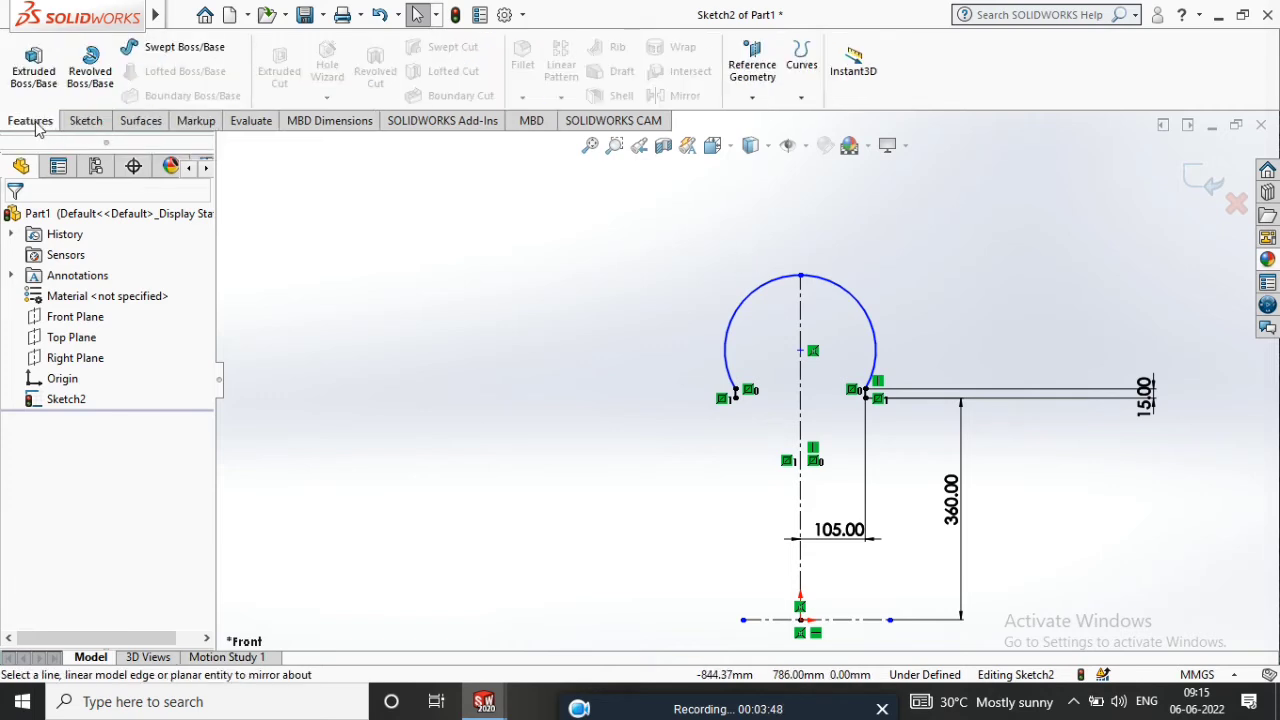
pyautogui.click(137, 120)
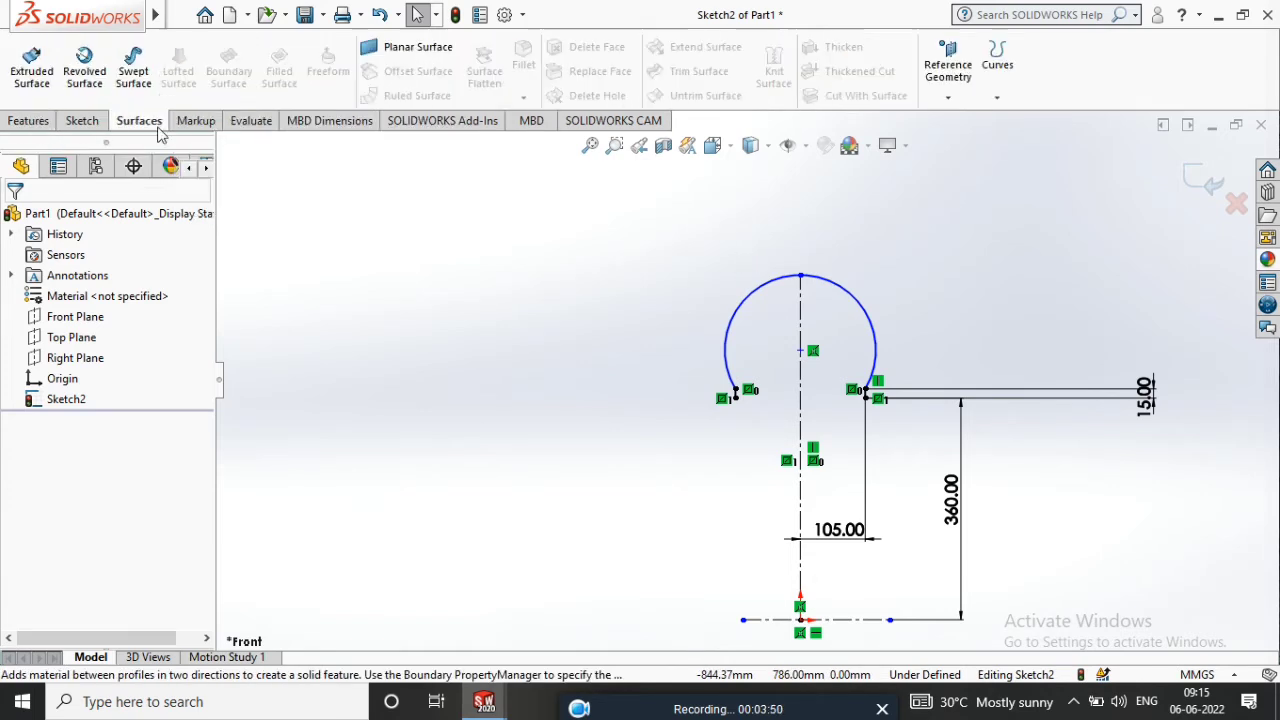
pyautogui.click(88, 86)
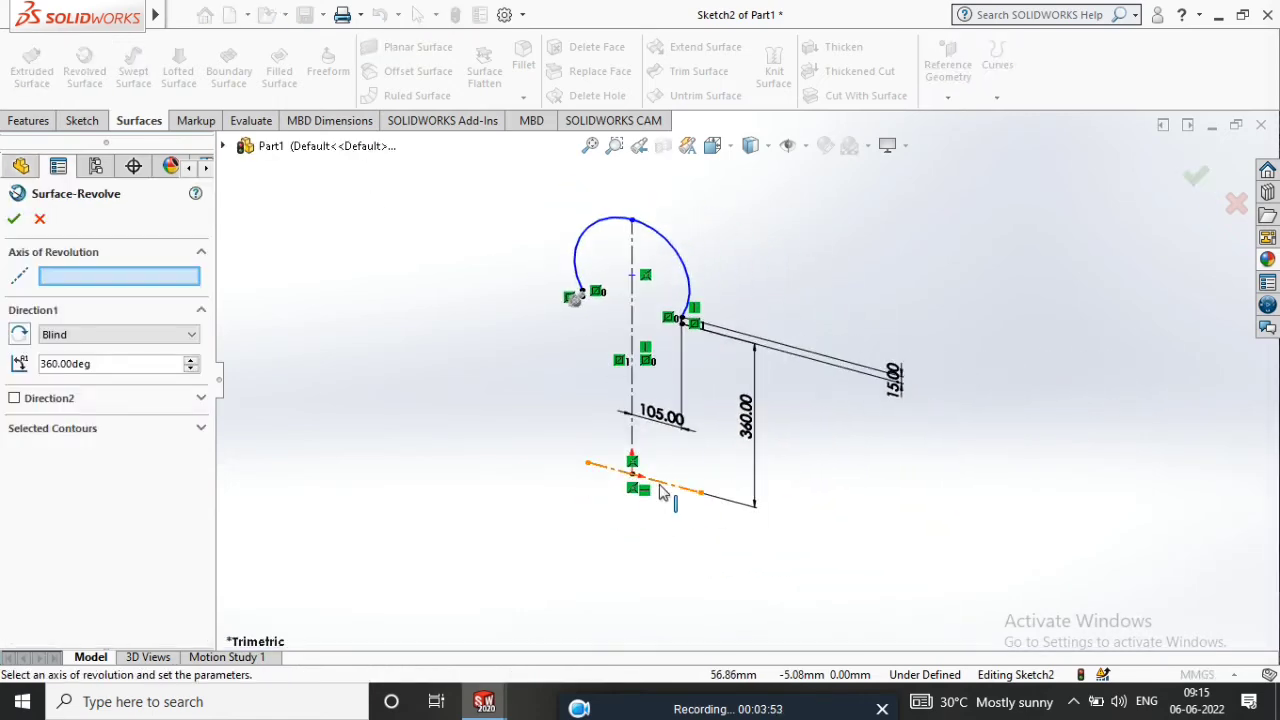
pyautogui.click(660, 492)
pyautogui.moveTo(654, 401); pyautogui.dragTo(646, 345, button='middle')
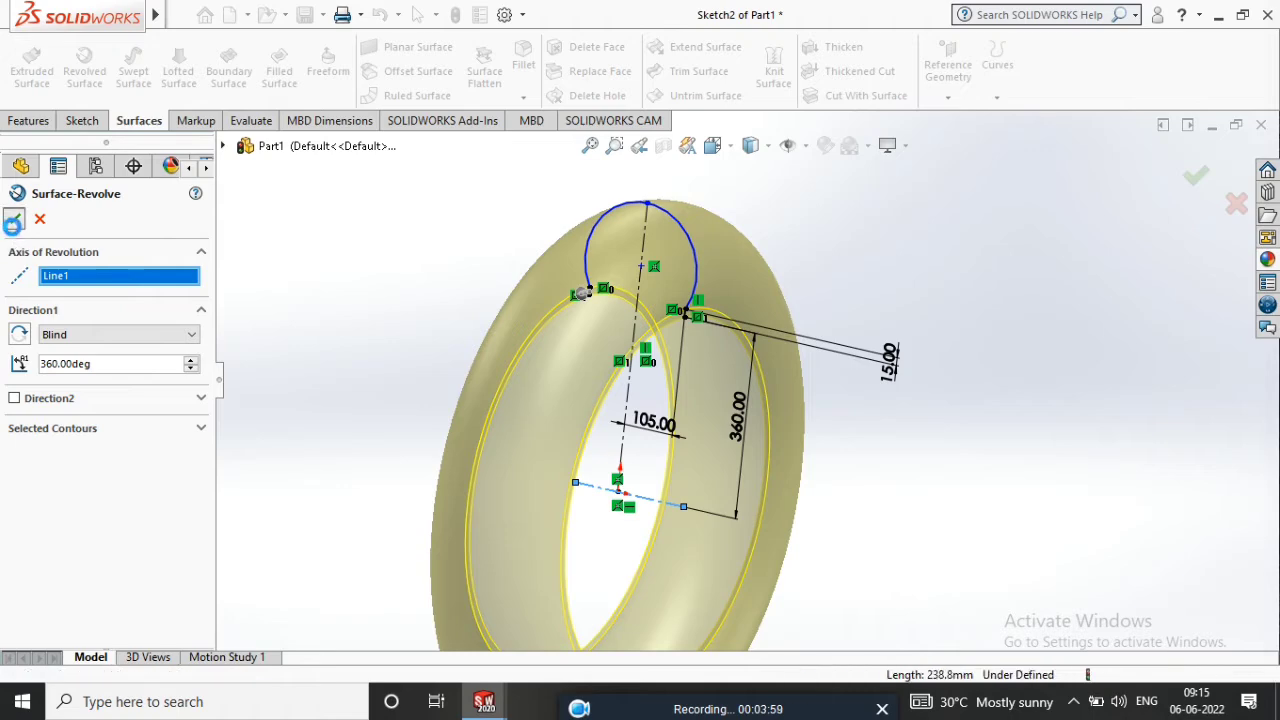
pyautogui.click(14, 218)
# Thicken the full revolved tyre surface by 10 mm.
pyautogui.moveTo(423, 294); pyautogui.dragTo(600, 330, button='middle')
pyautogui.click(832, 50)
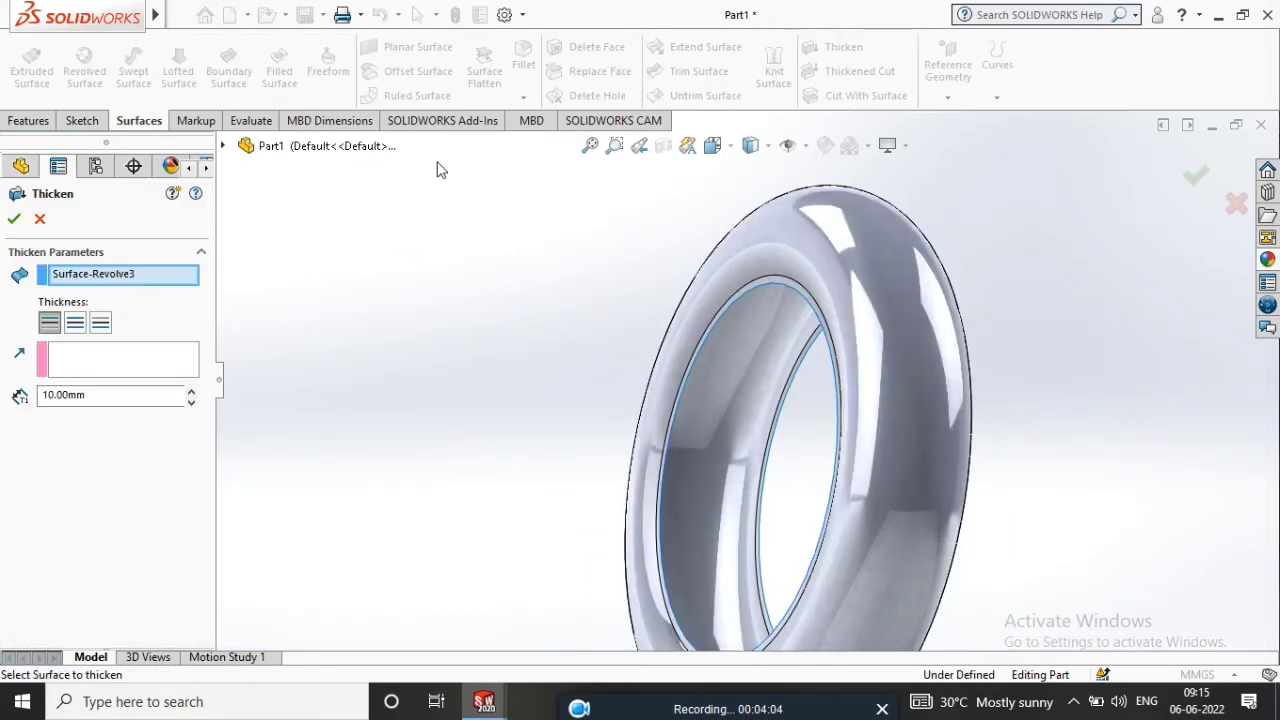
pyautogui.click(14, 218)
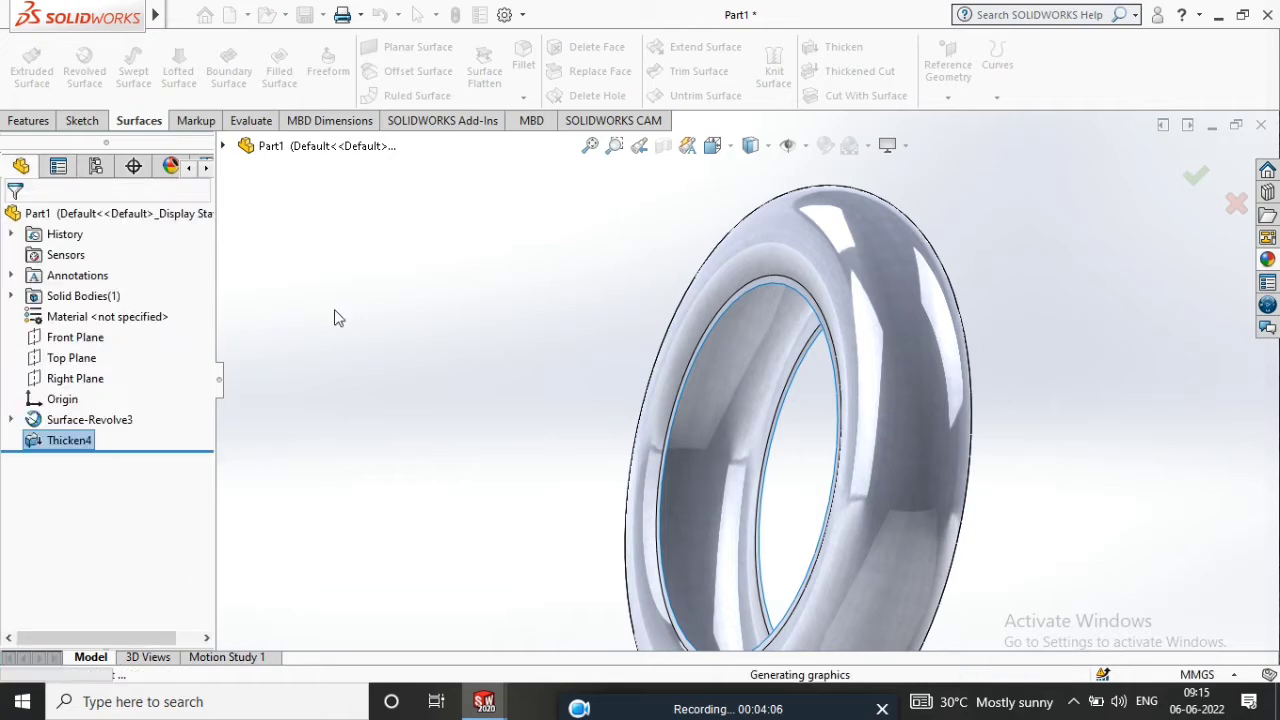
pyautogui.moveTo(688, 344); pyautogui.dragTo(757, 414, button='middle')
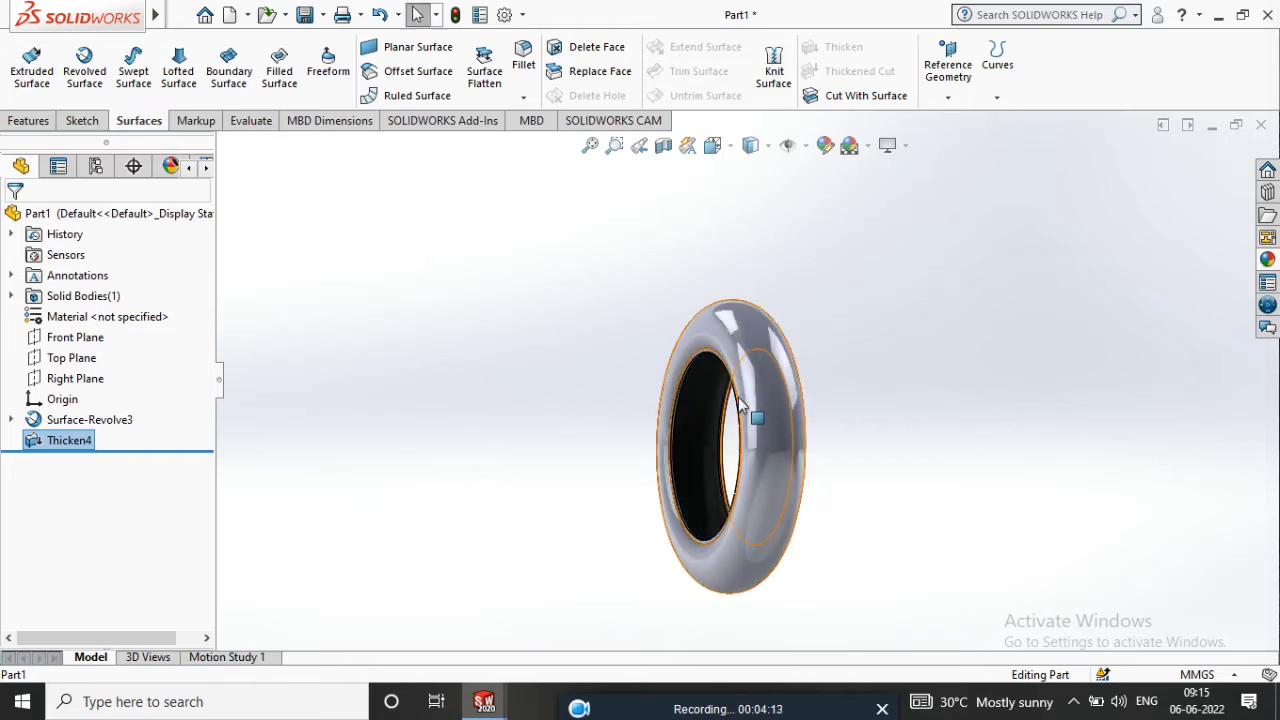
# Apply the tire tread rubber appearance to the tyre.
pyautogui.scroll(-5, 768, 380)
pyautogui.click(1267, 259)
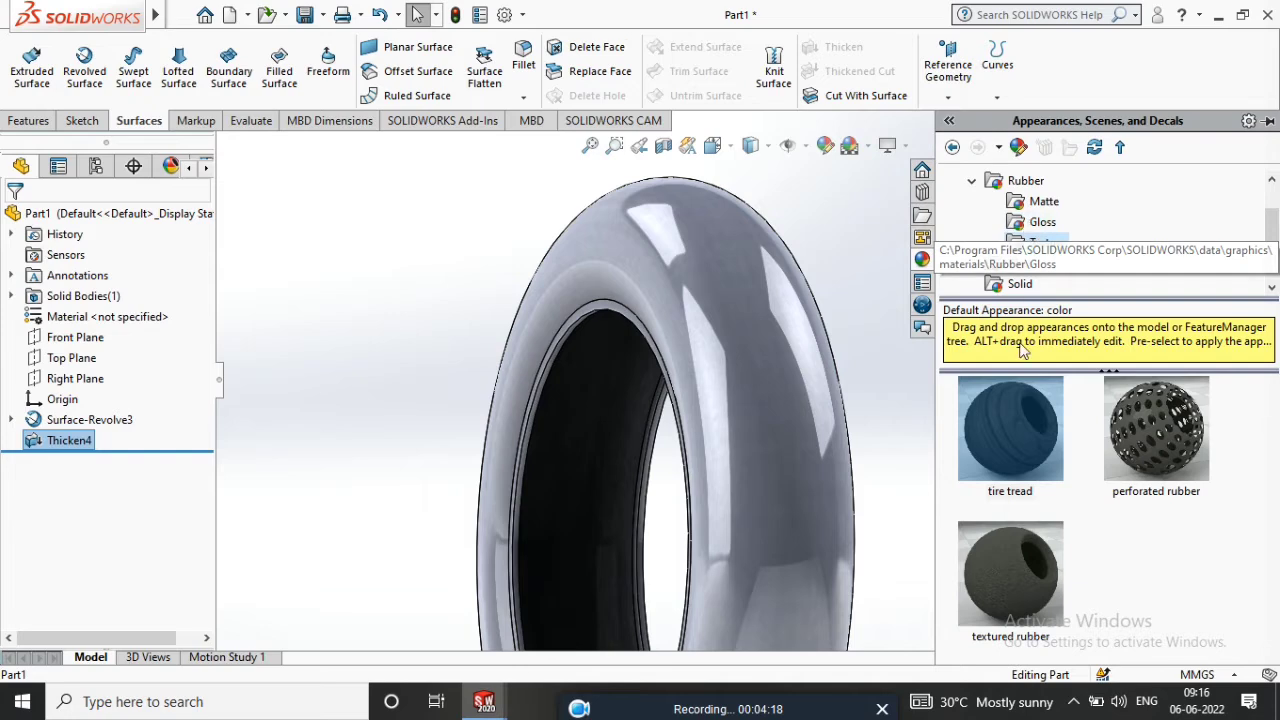
pyautogui.moveTo(1018, 414); pyautogui.dragTo(543, 376)
pyautogui.moveTo(543, 376); pyautogui.dragTo(745, 388, button='middle')
pyautogui.moveTo(824, 421); pyautogui.dragTo(913, 412, button='middle')
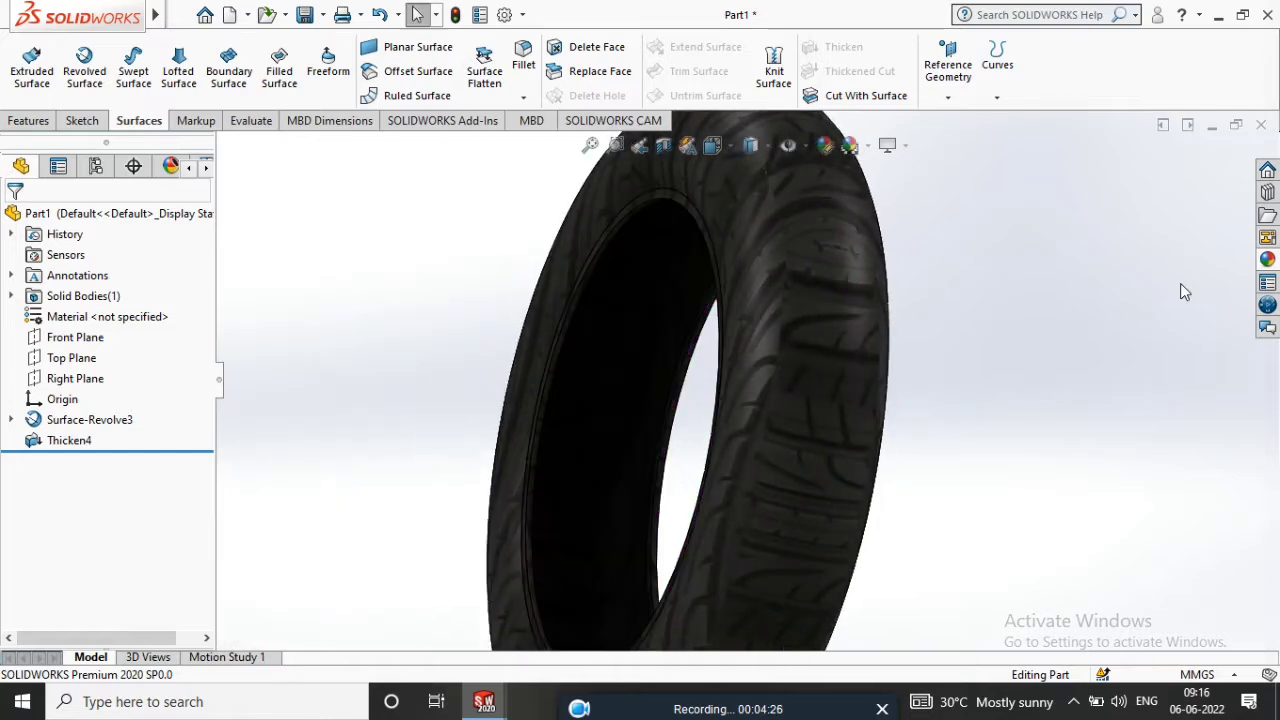
# Try to apply a gloss rubber appearance to the tyre's side.
pyautogui.click(1267, 259)
pyautogui.click(1040, 222)
pyautogui.moveTo(1009, 411); pyautogui.dragTo(530, 381)
pyautogui.click(543, 380)
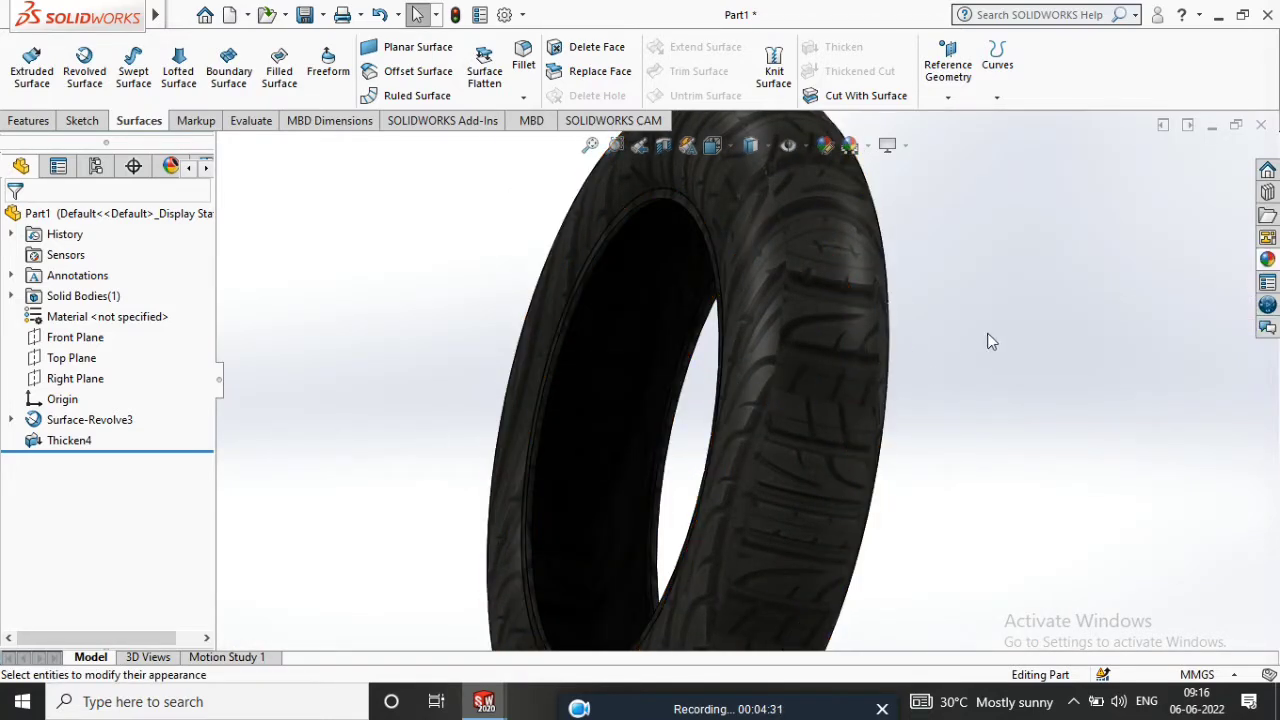
# Apply a smooth black rubber appearance to the tyre's outer face.
pyautogui.click(1267, 259)
pyautogui.moveTo(1066, 309); pyautogui.dragTo(763, 373)
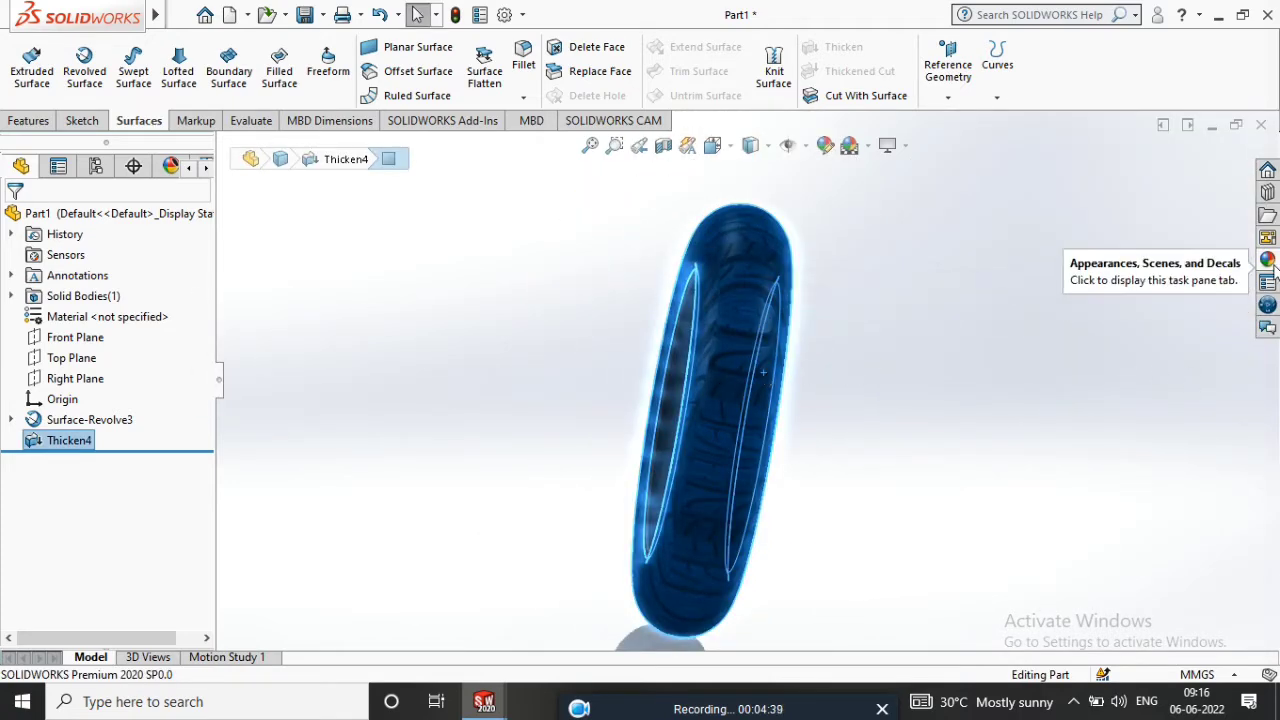
pyautogui.click(1267, 259)
pyautogui.moveTo(1010, 428); pyautogui.dragTo(877, 423)
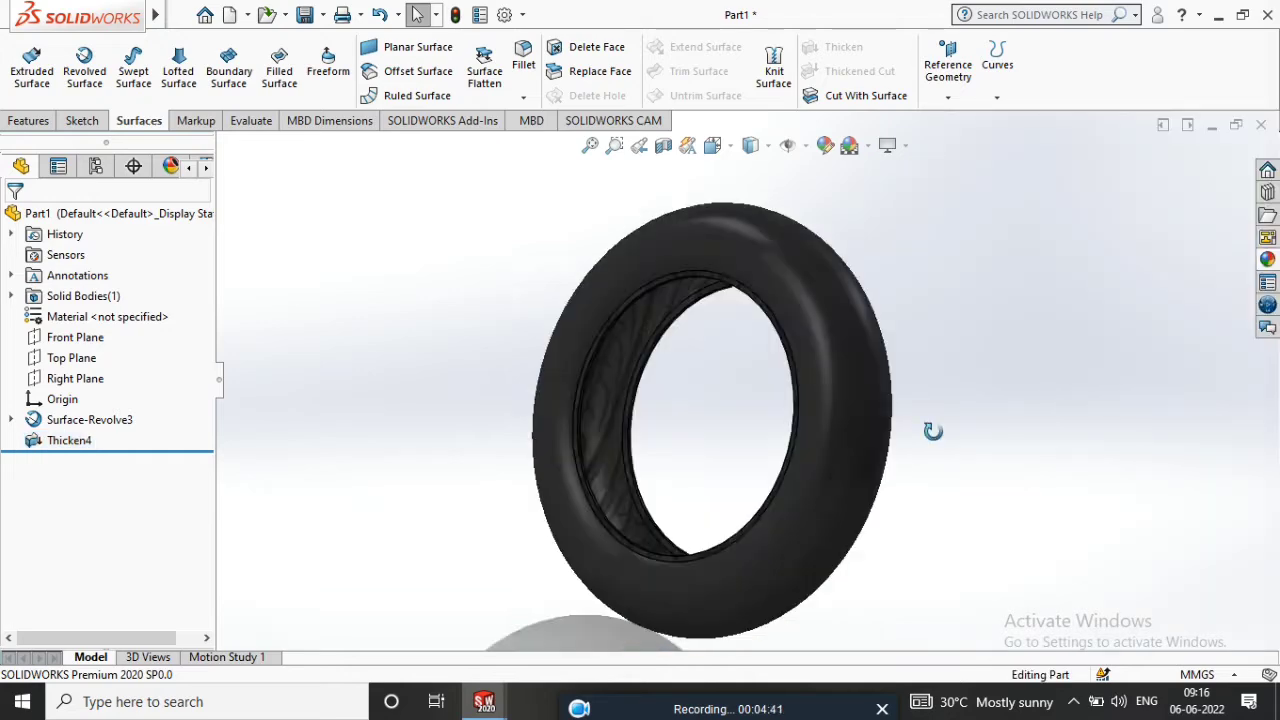
# Apply a smooth black appearance to the tyre, including its inner surface.
pyautogui.moveTo(852, 456); pyautogui.dragTo(770, 410, button='middle')
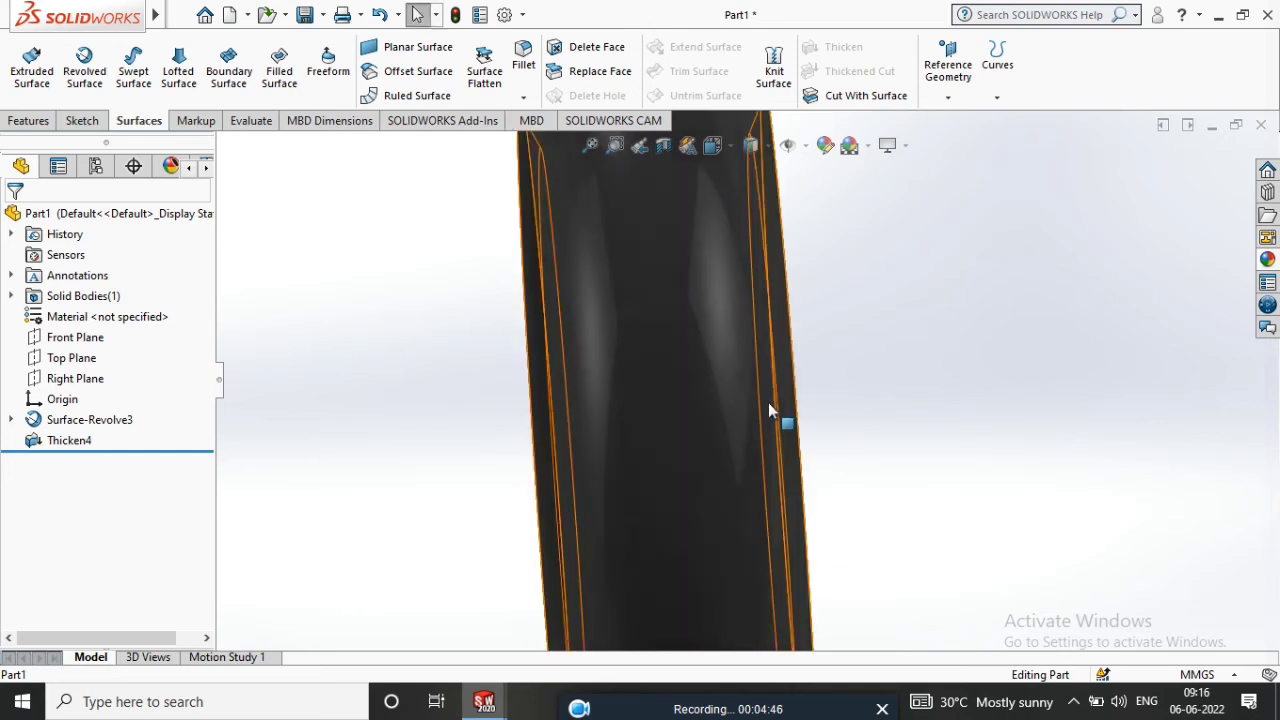
pyautogui.moveTo(620, 386); pyautogui.dragTo(448, 388, button='middle')
pyautogui.click(447, 390)
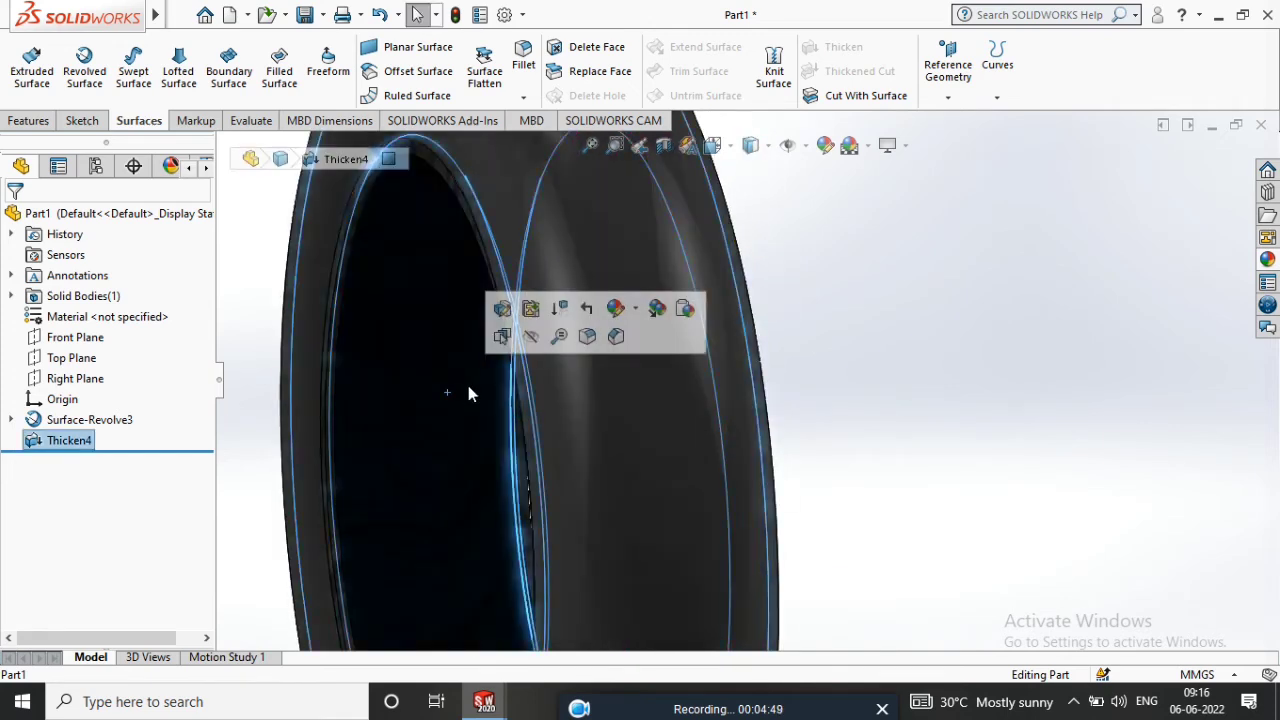
pyautogui.click(1267, 259)
pyautogui.moveTo(1043, 410); pyautogui.dragTo(904, 373)
pyautogui.moveTo(906, 380)
pyautogui.mouseDown(button='middle')
pyautogui.moveTo(820, 423)
pyautogui.moveTo(895, 393)
pyautogui.mouseUp(button='middle')
pyautogui.scroll(4, 876, 407)
# Change the scene background to Plain White.
pyautogui.click(870, 147)
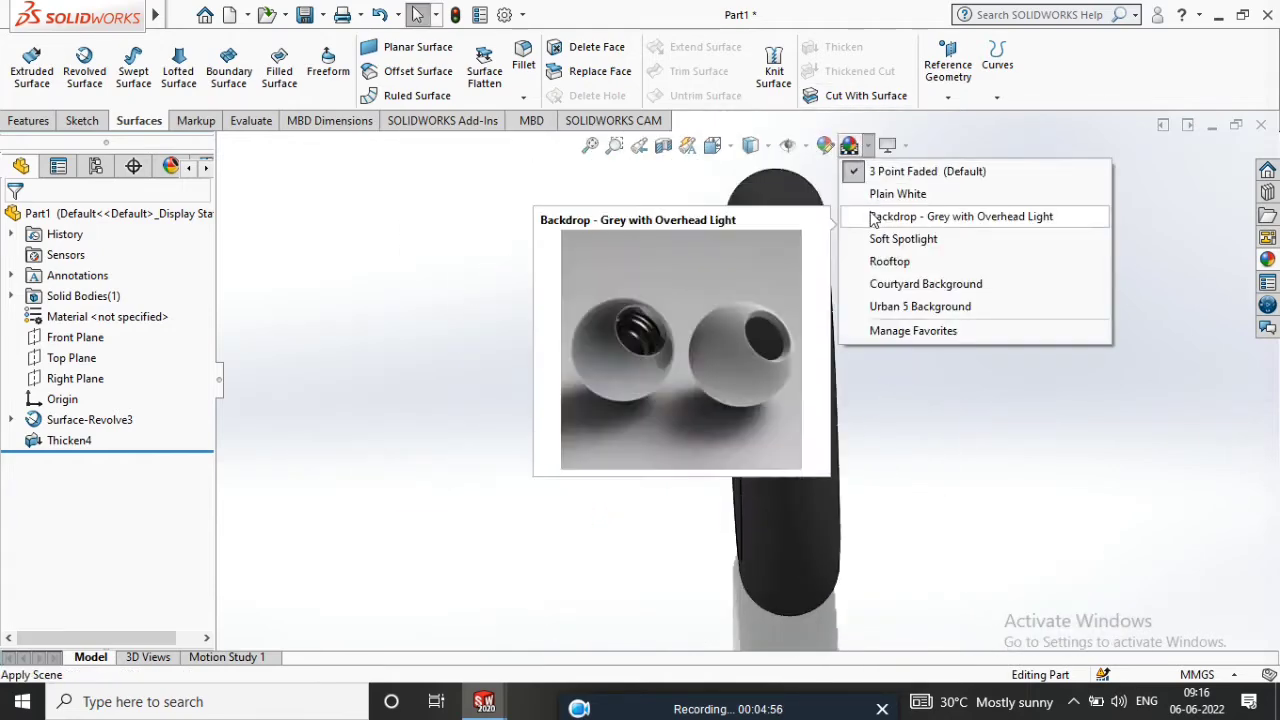
pyautogui.click(880, 192)
pyautogui.moveTo(756, 310); pyautogui.dragTo(785, 308, button='middle')
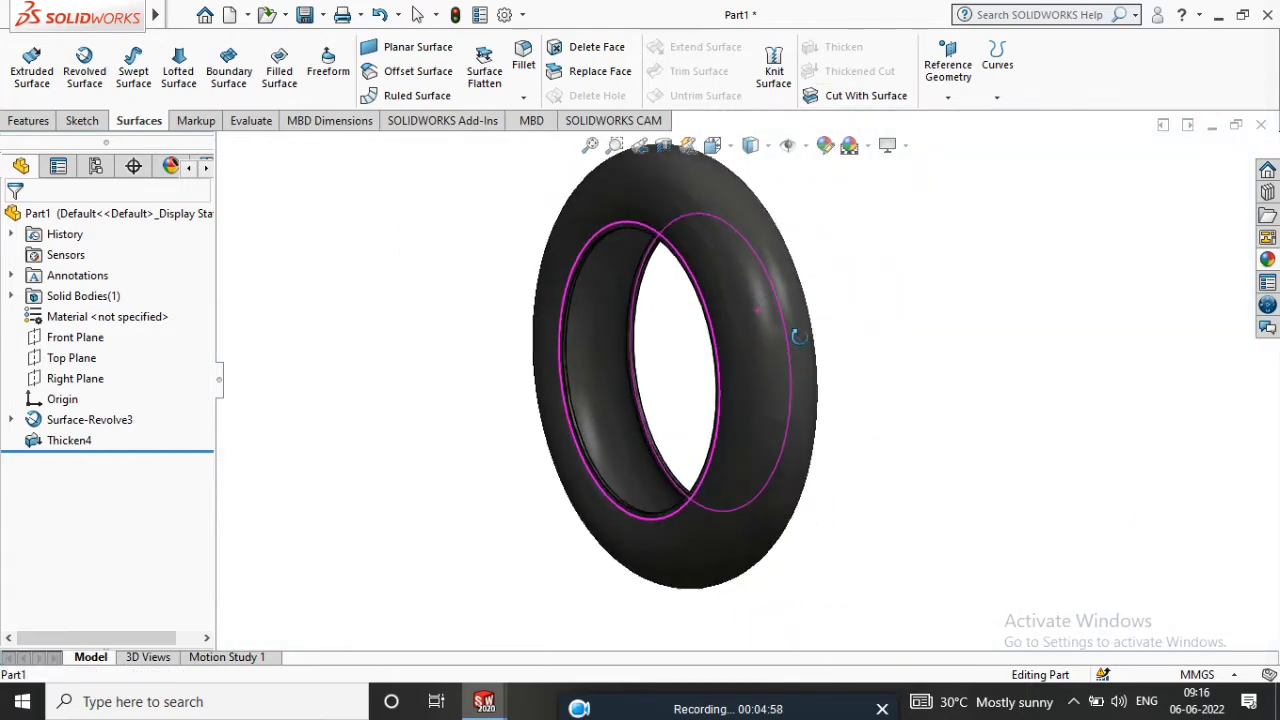
pyautogui.scroll(-3, 788, 309)
pyautogui.scroll(3, 788, 309)
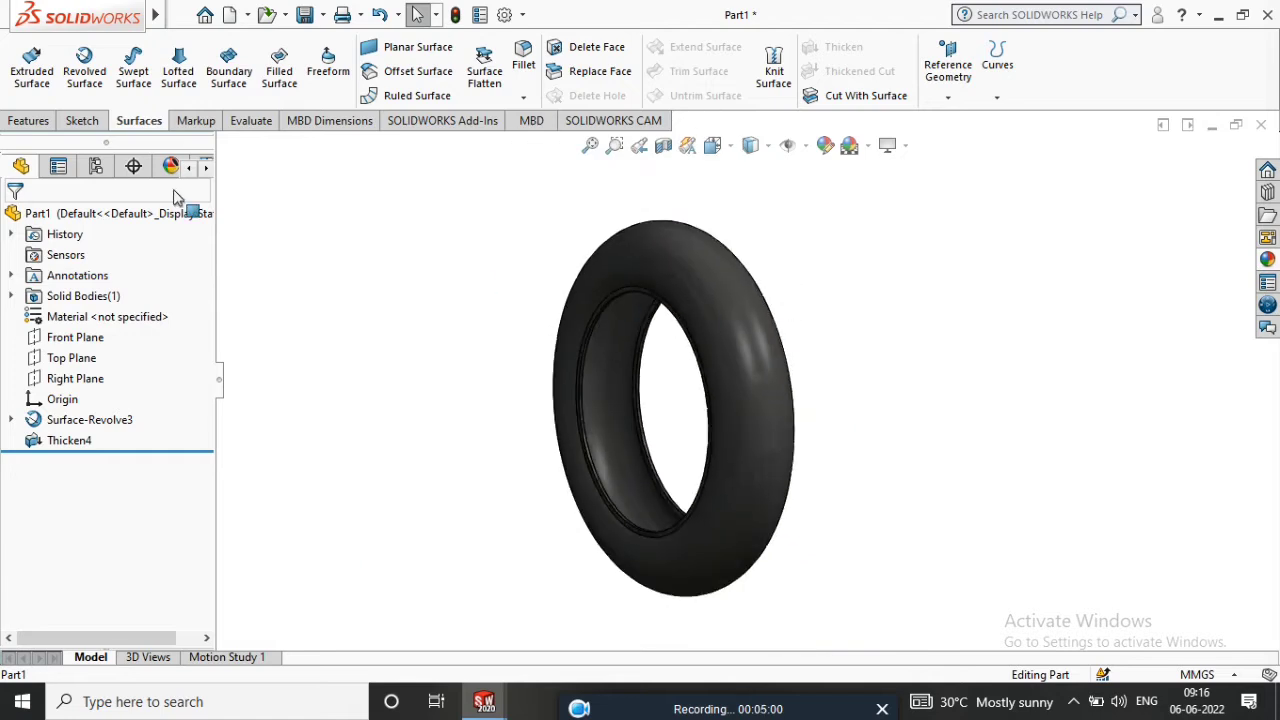
# Create a reference plane offset 610 mm from the Top Plane, above the tyre.
pyautogui.click(66, 360)
pyautogui.scroll(-4, 600, 278)
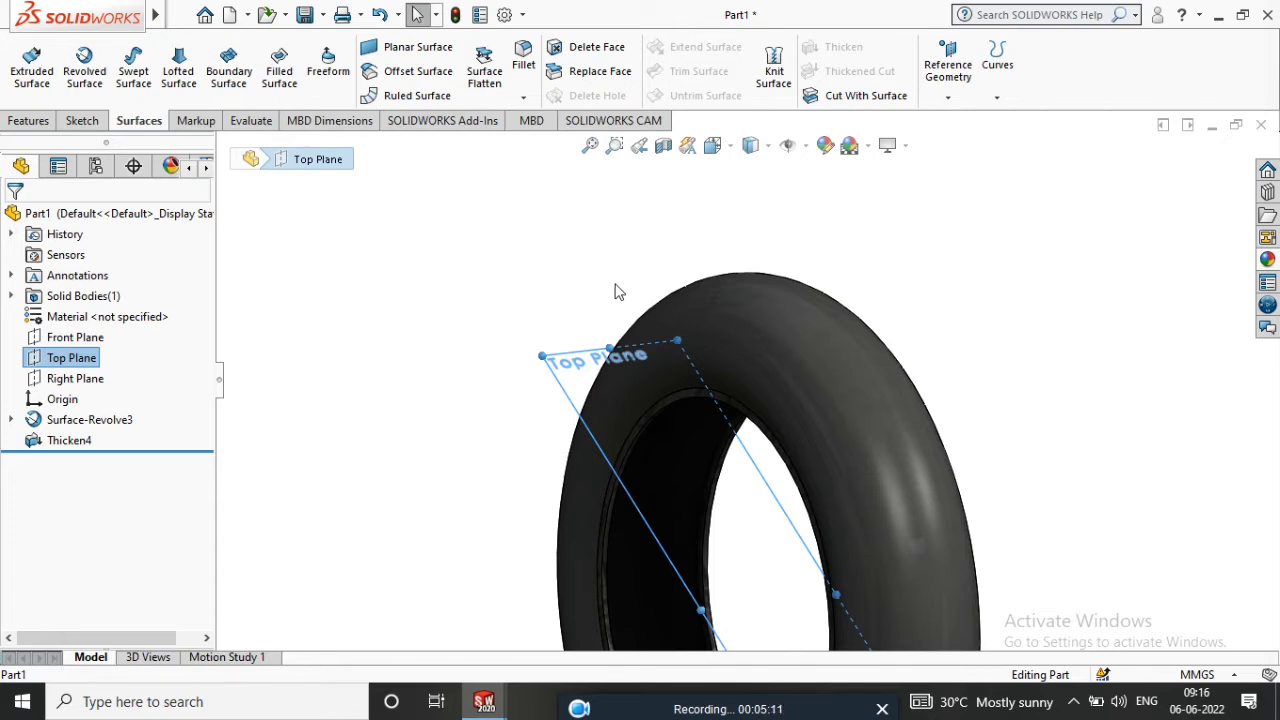
pyautogui.click(29, 120)
pyautogui.click(753, 98)
pyautogui.click(766, 120)
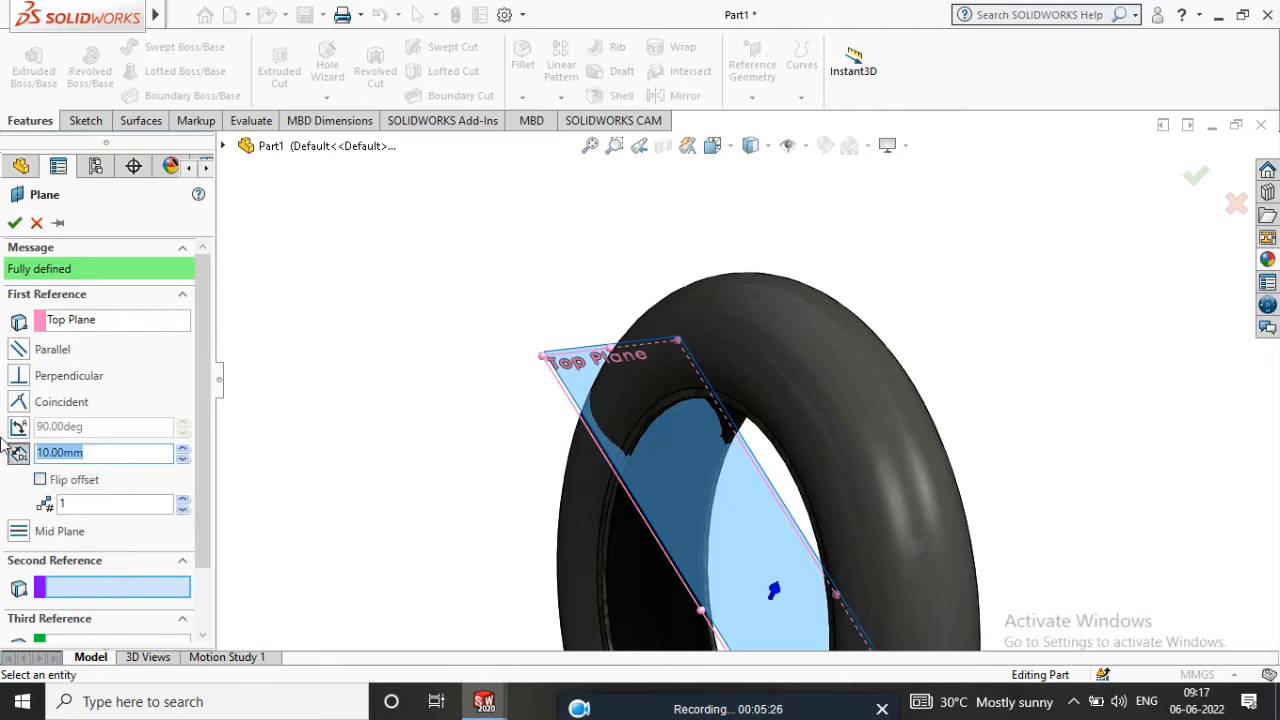
pyautogui.press('Return')
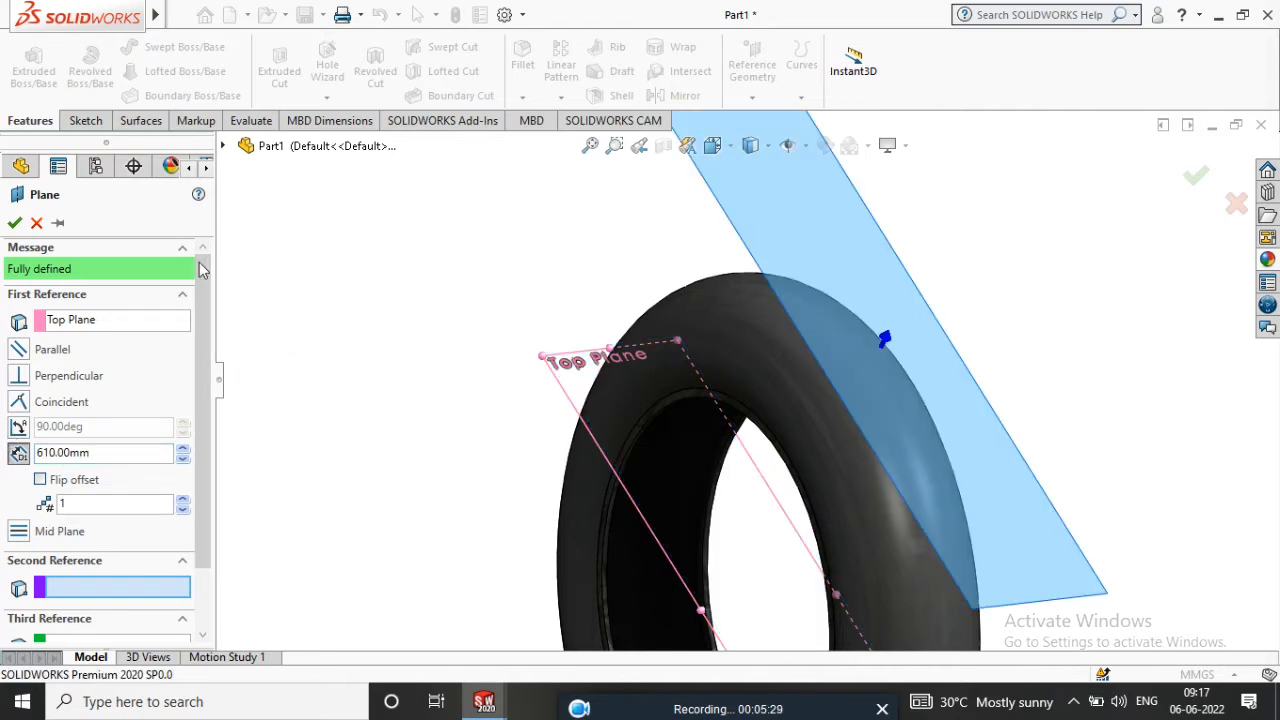
pyautogui.click(14, 222)
# Start a sketch on the new offset plane, viewed normal to it.
pyautogui.click(757, 225)
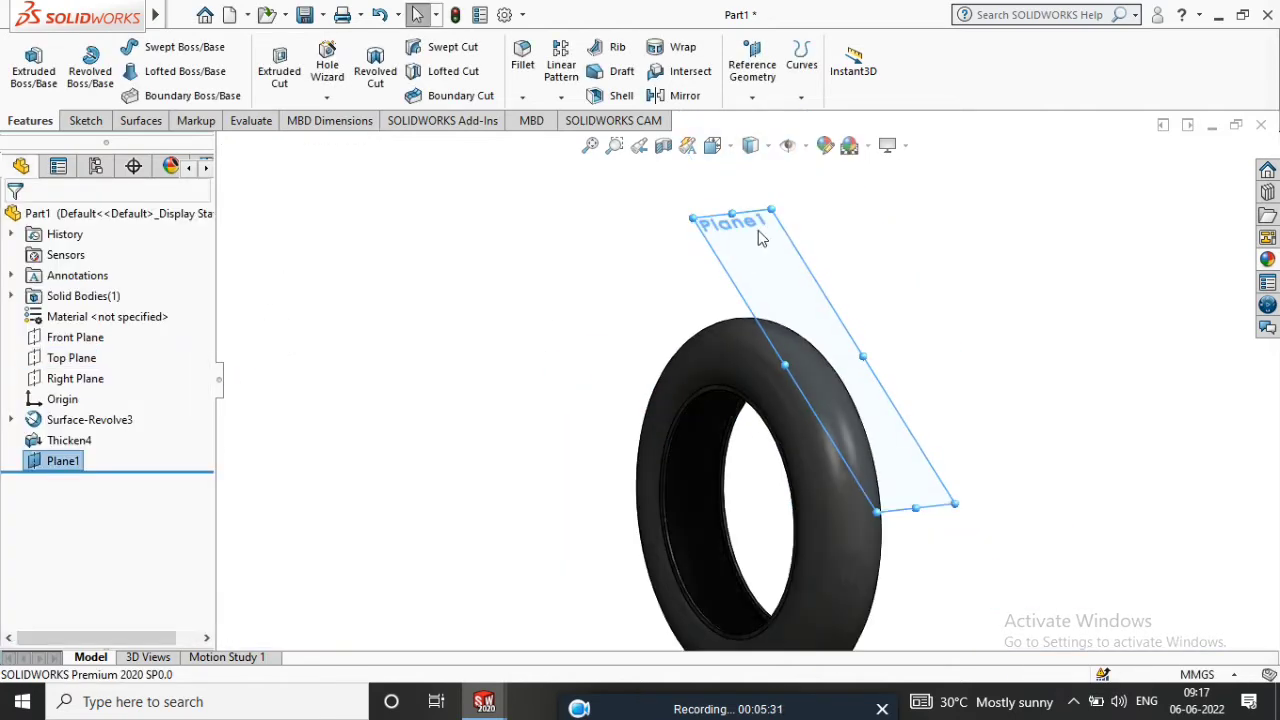
pyautogui.rightClick(760, 229)
pyautogui.click(889, 200)
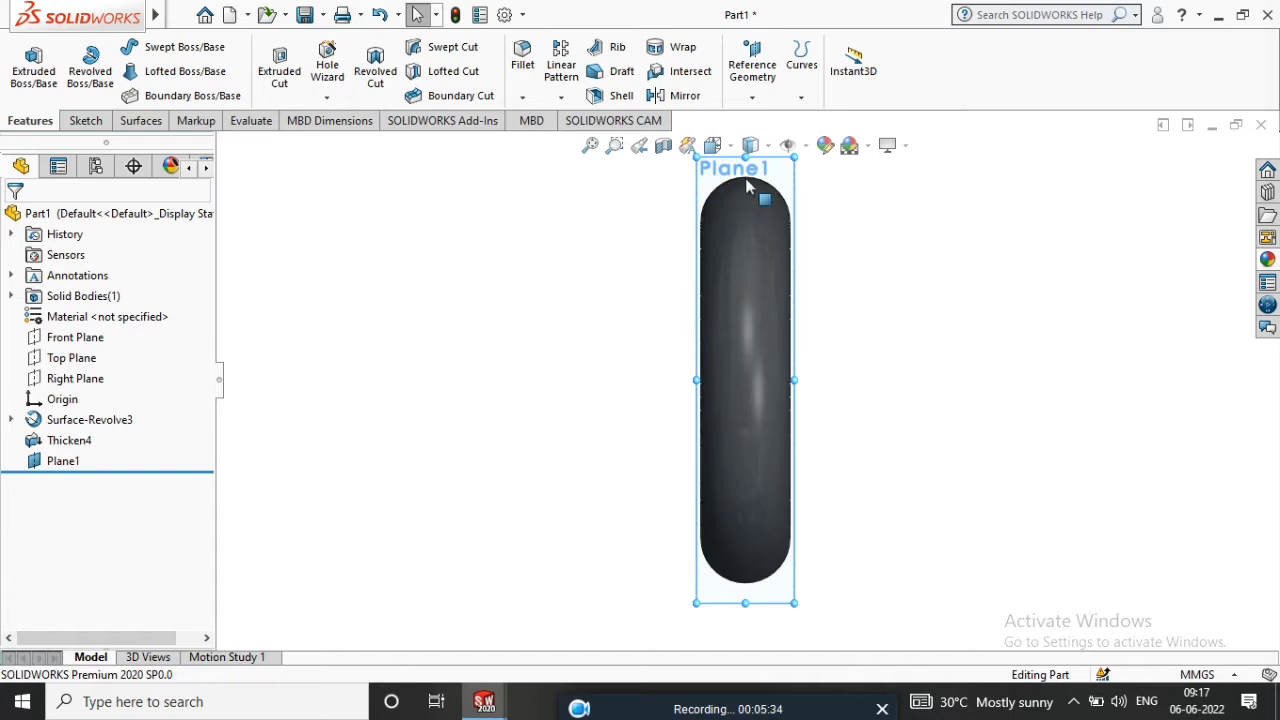
pyautogui.rightClick(709, 173)
pyautogui.click(746, 143)
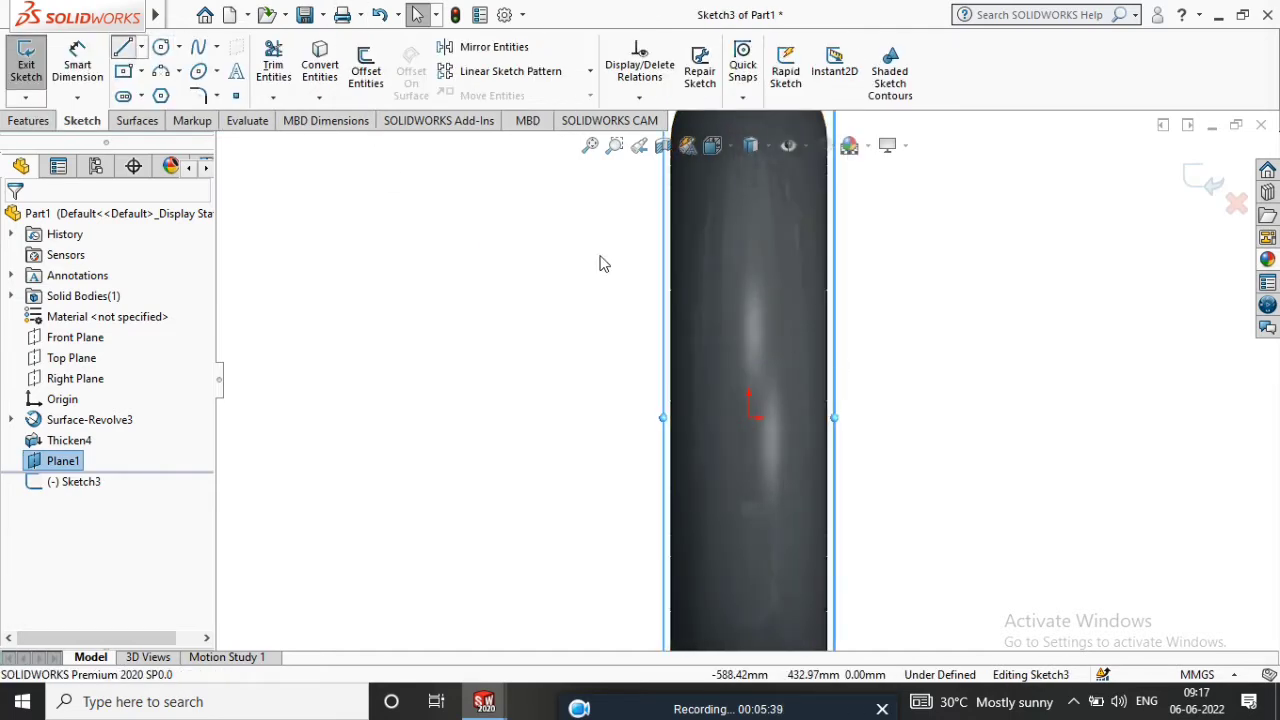
# Sketch a vertical line about 80 mm long below and beside the origin, continued by a slanted line about 178 mm long across the tread.
pyautogui.press('l')
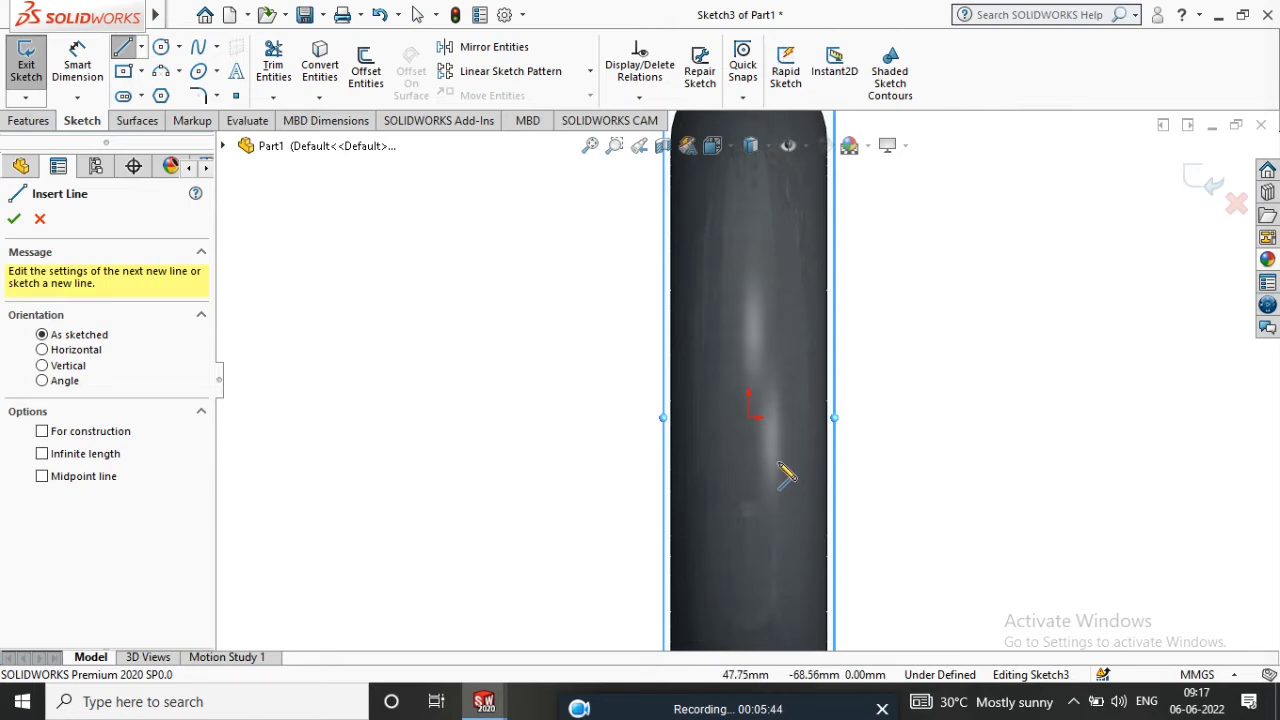
pyautogui.click(791, 453)
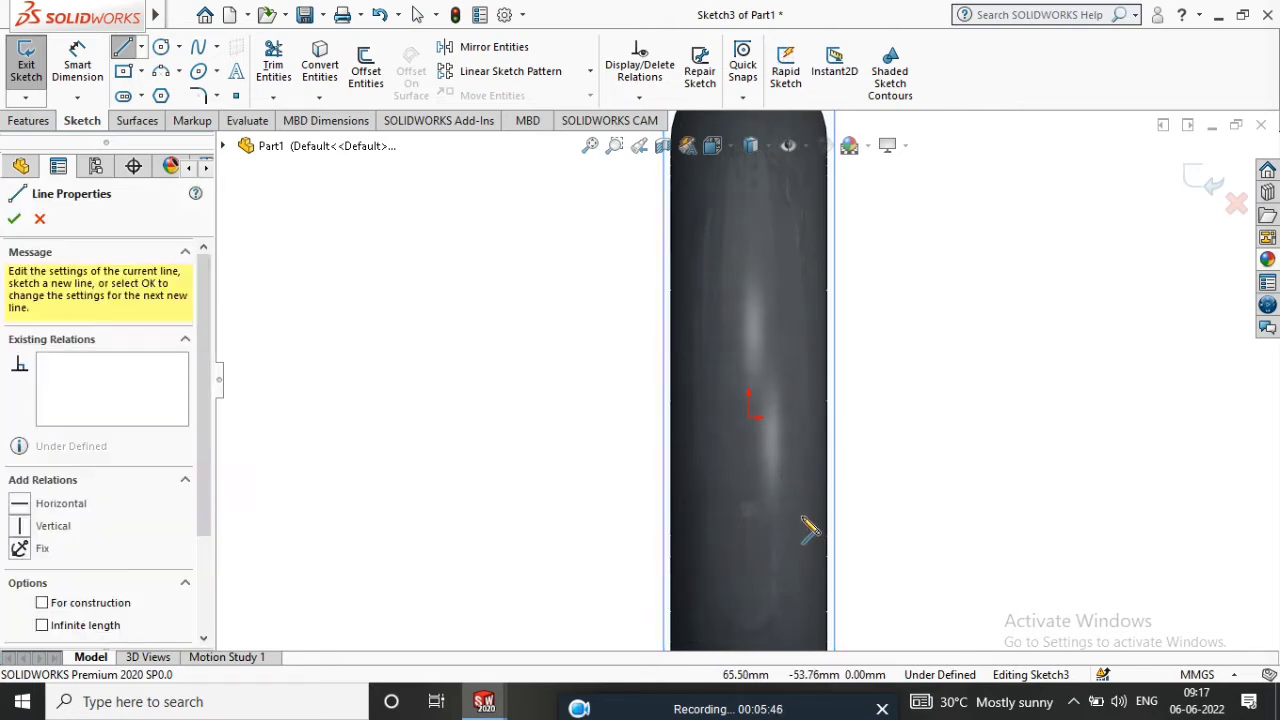
pyautogui.scroll(-3, 794, 512)
pyautogui.scroll(3, 791, 505)
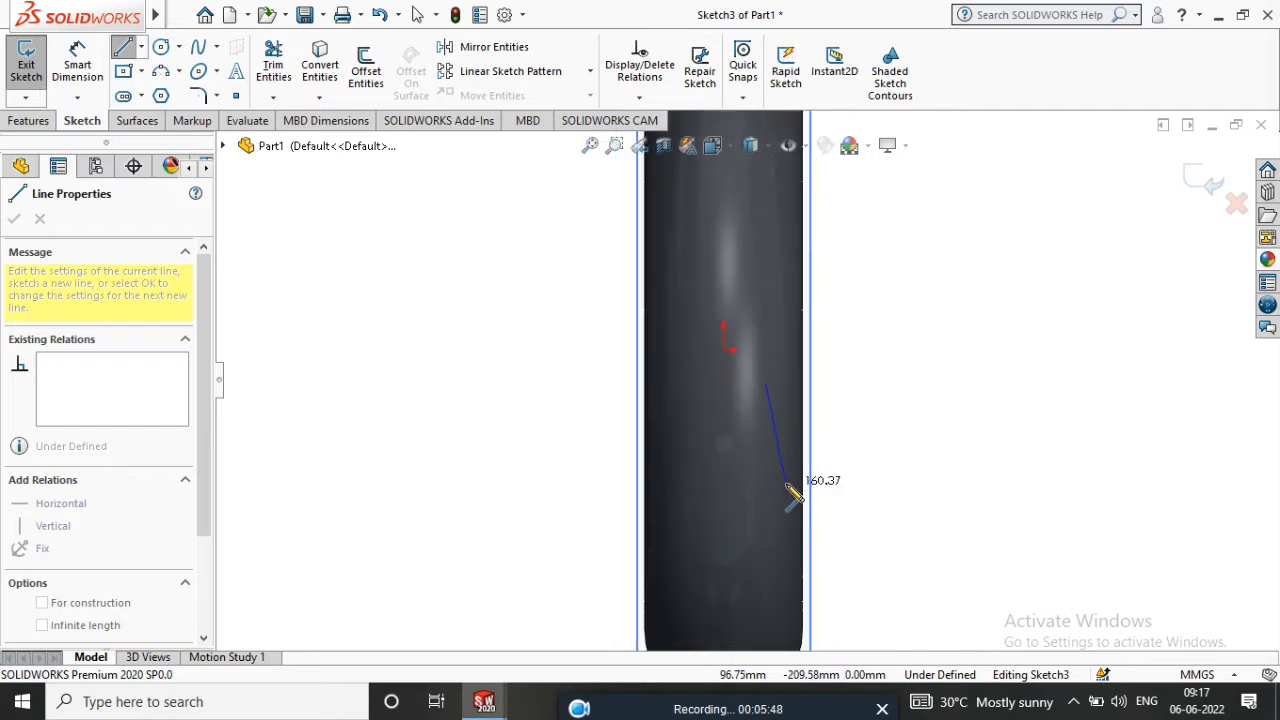
pyautogui.click(765, 434)
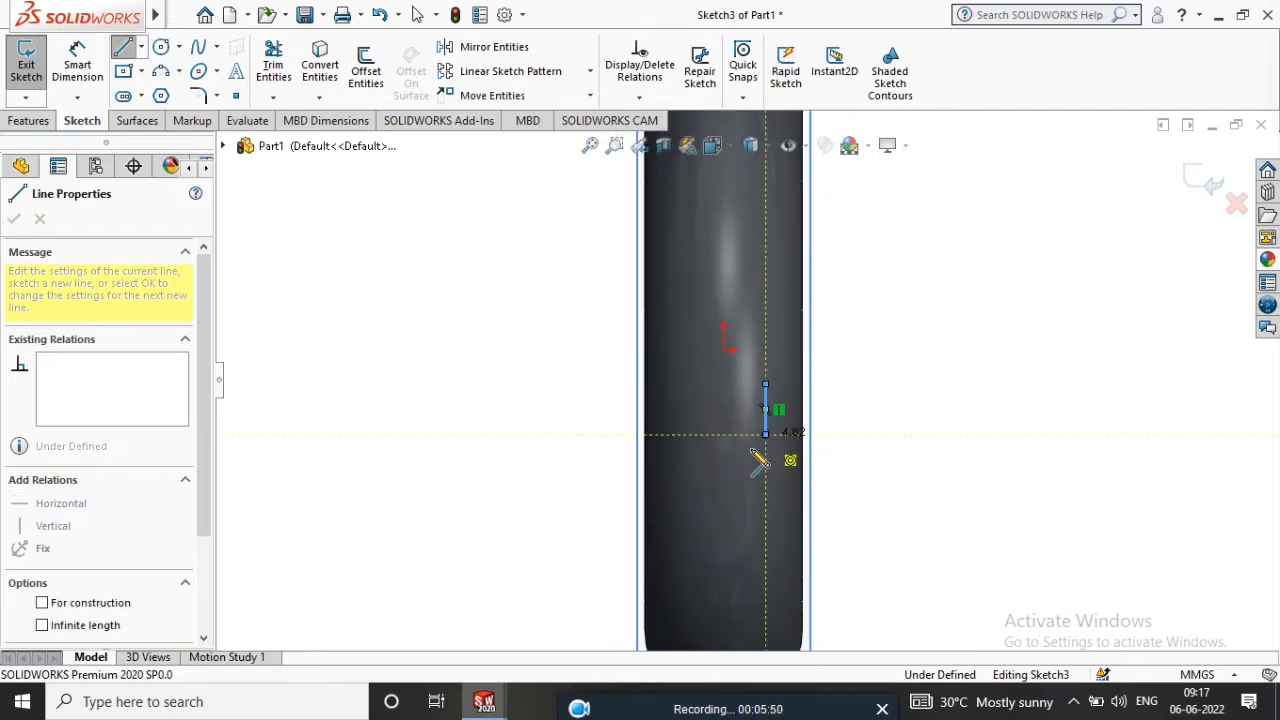
pyautogui.click(681, 512)
pyautogui.rightClick(884, 507)
pyautogui.click(925, 492)
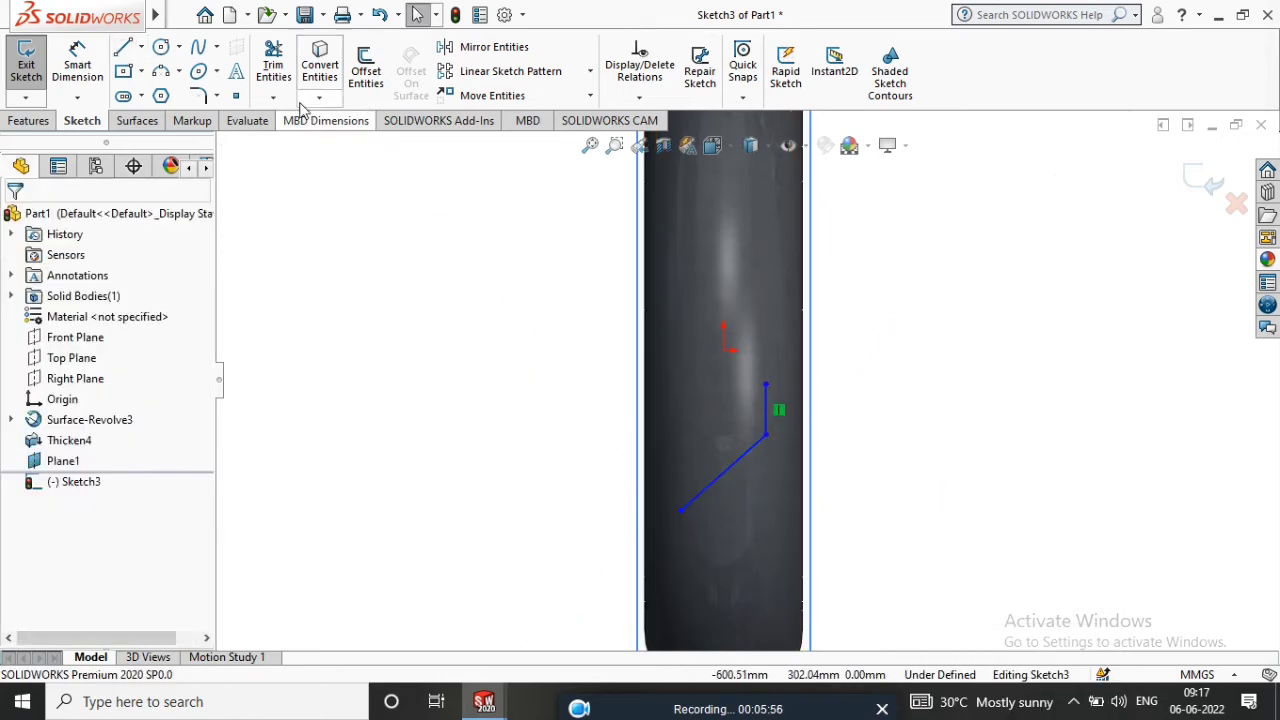
# Dimension the vertical line's length as 50 mm.
pyautogui.click(88, 60)
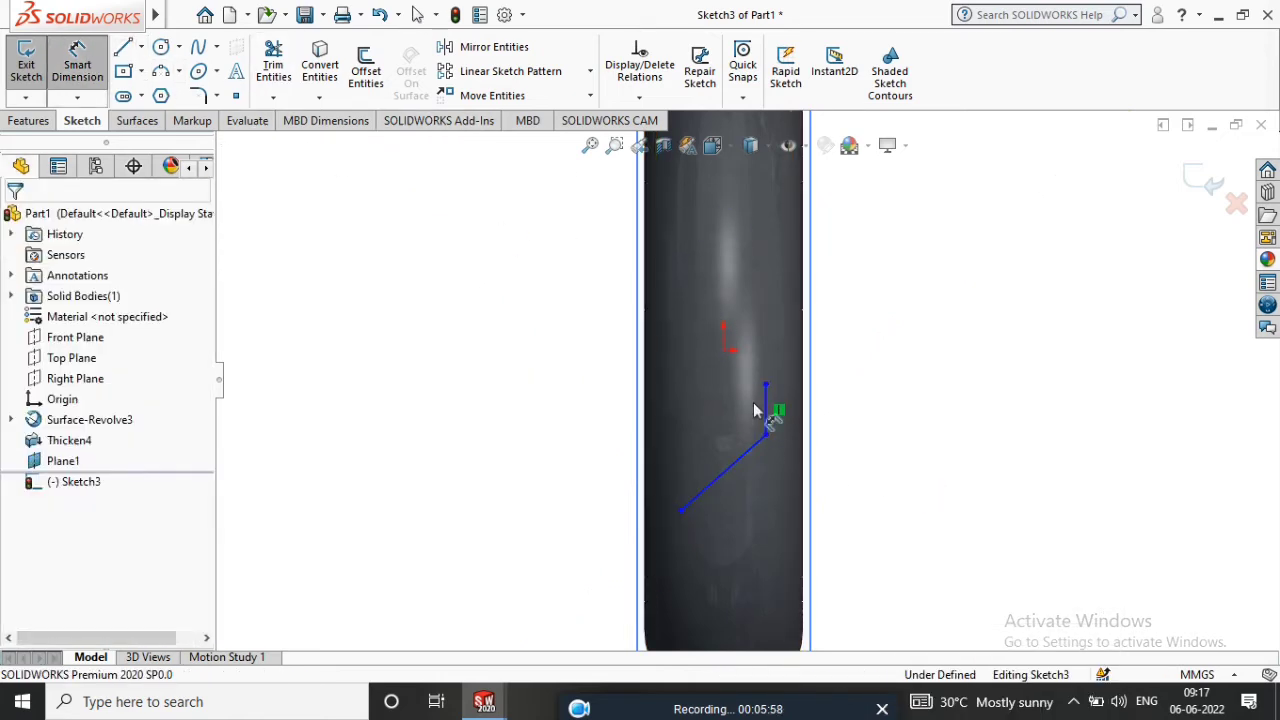
pyautogui.click(765, 428)
pyautogui.click(1137, 434)
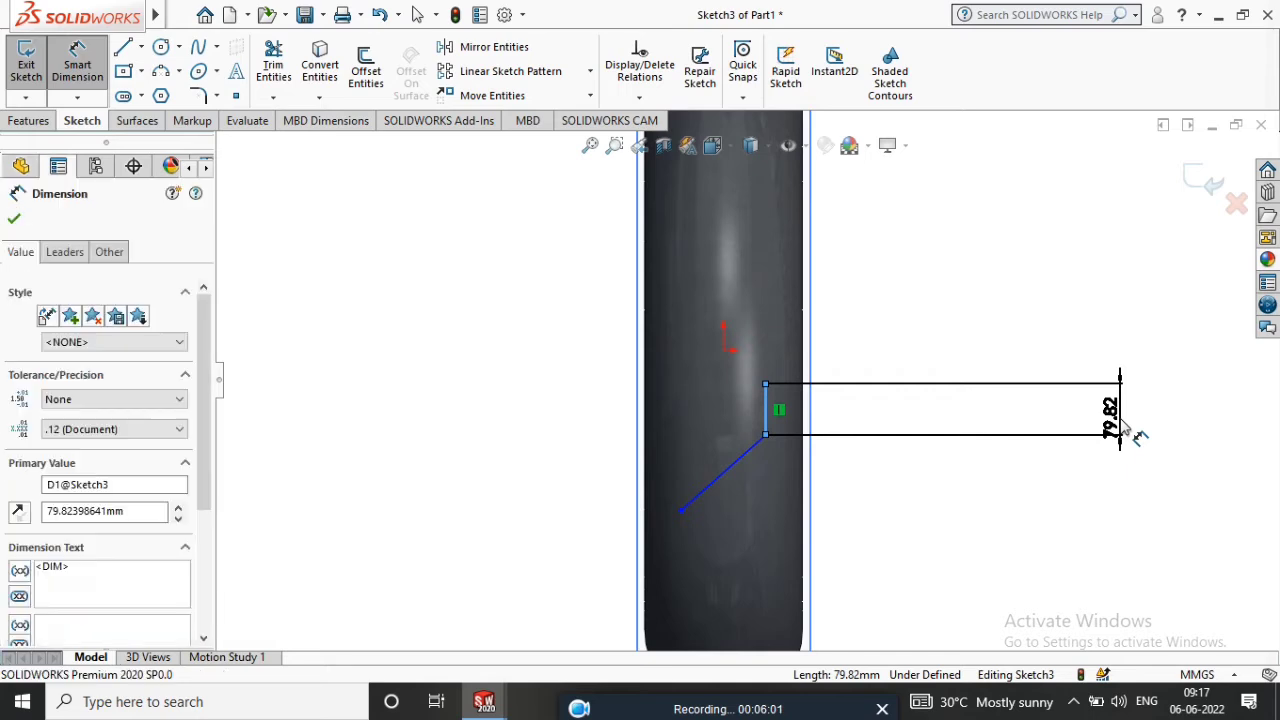
pyautogui.write('50')
pyautogui.press('Return')
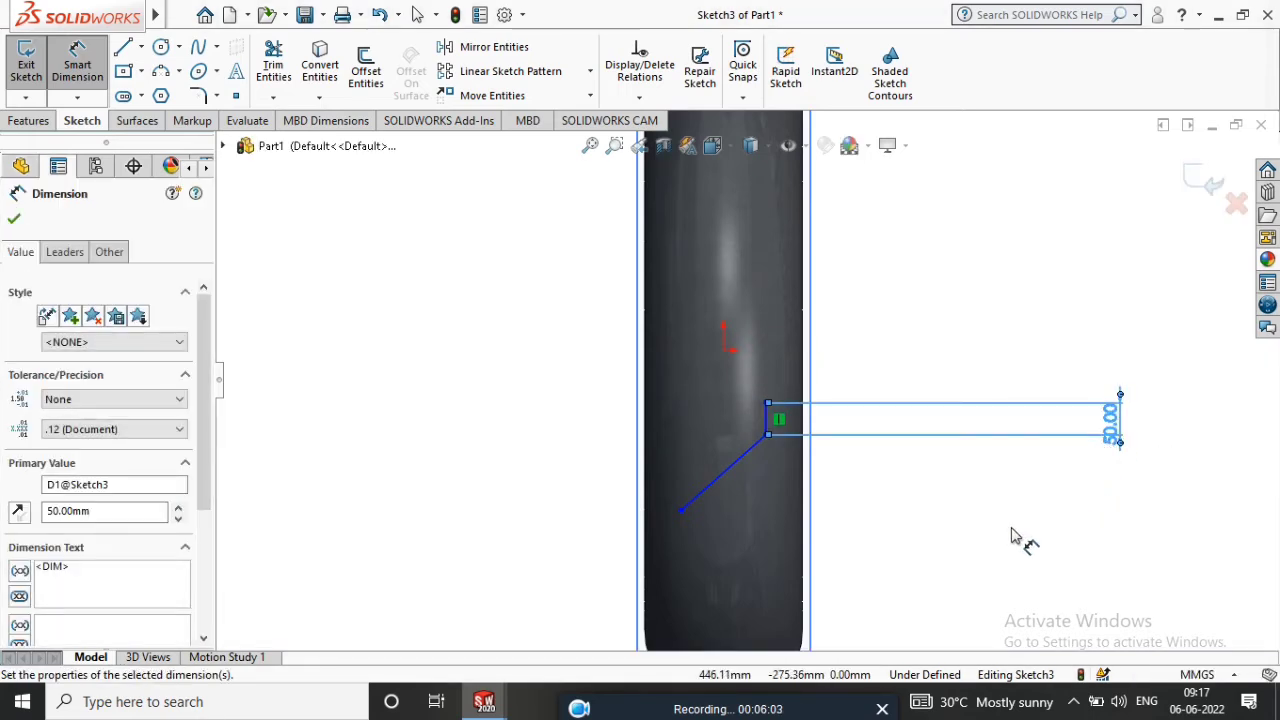
# Dimension the angle between the slanted and vertical lines as 120°.
pyautogui.click(727, 474)
pyautogui.click(766, 420)
pyautogui.click(497, 340)
pyautogui.write('120')
pyautogui.press('Return')
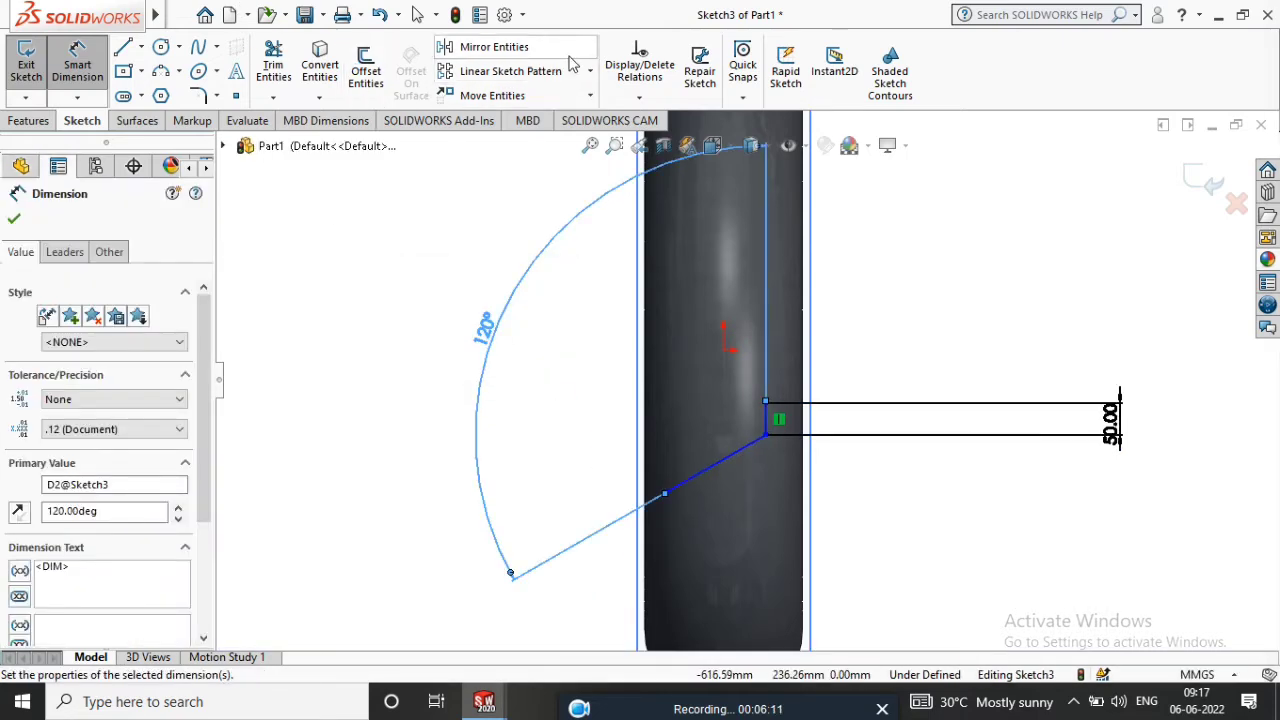
# Offset the two-line chain 25 mm toward the origin side.
pyautogui.click(364, 80)
pyautogui.click(727, 472)
pyautogui.write('25')
pyautogui.press('Return')
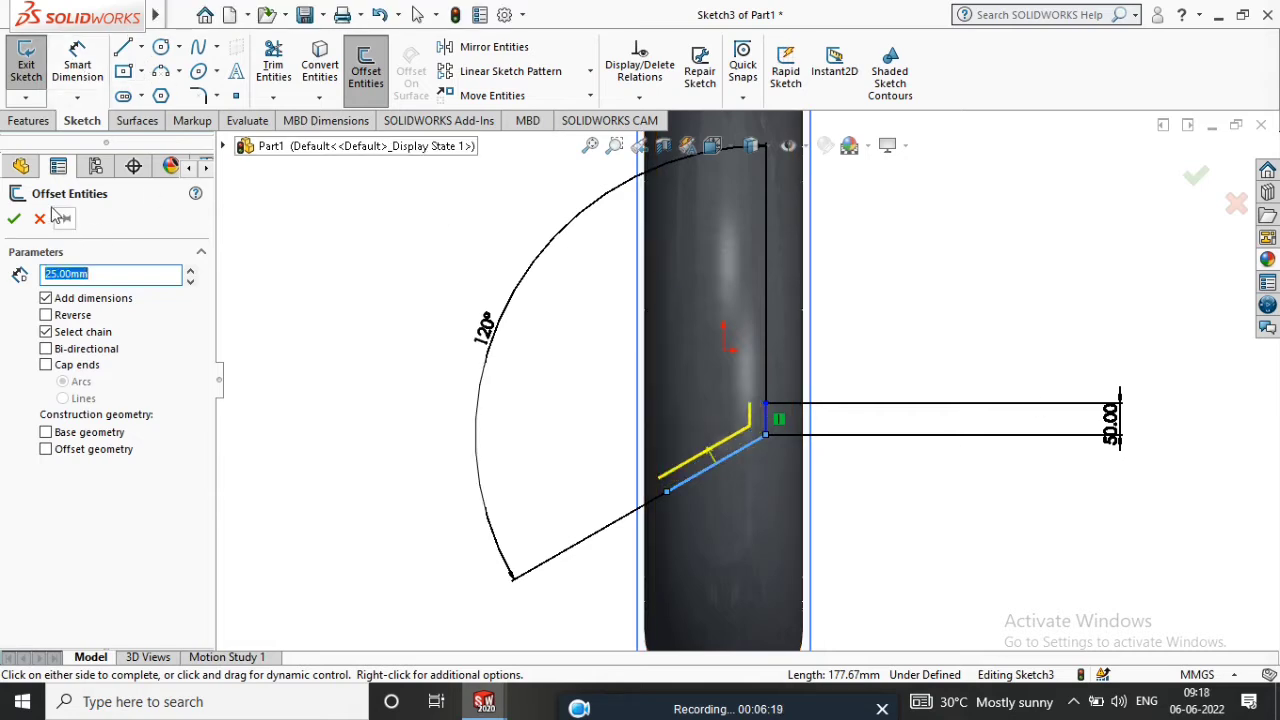
pyautogui.click(14, 219)
# Close both ends of the offset pair with straight lines to form a closed groove profile.
pyautogui.scroll(-3, 748, 423)
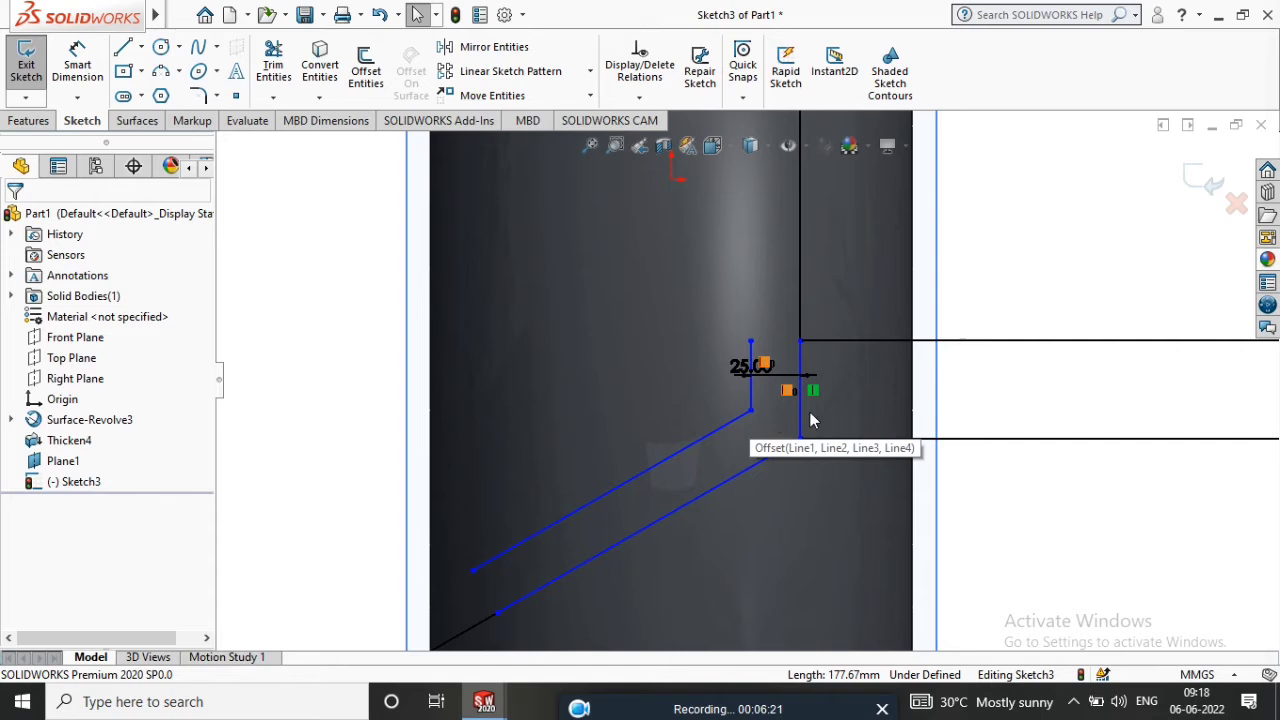
pyautogui.click(124, 48)
pyautogui.click(751, 353)
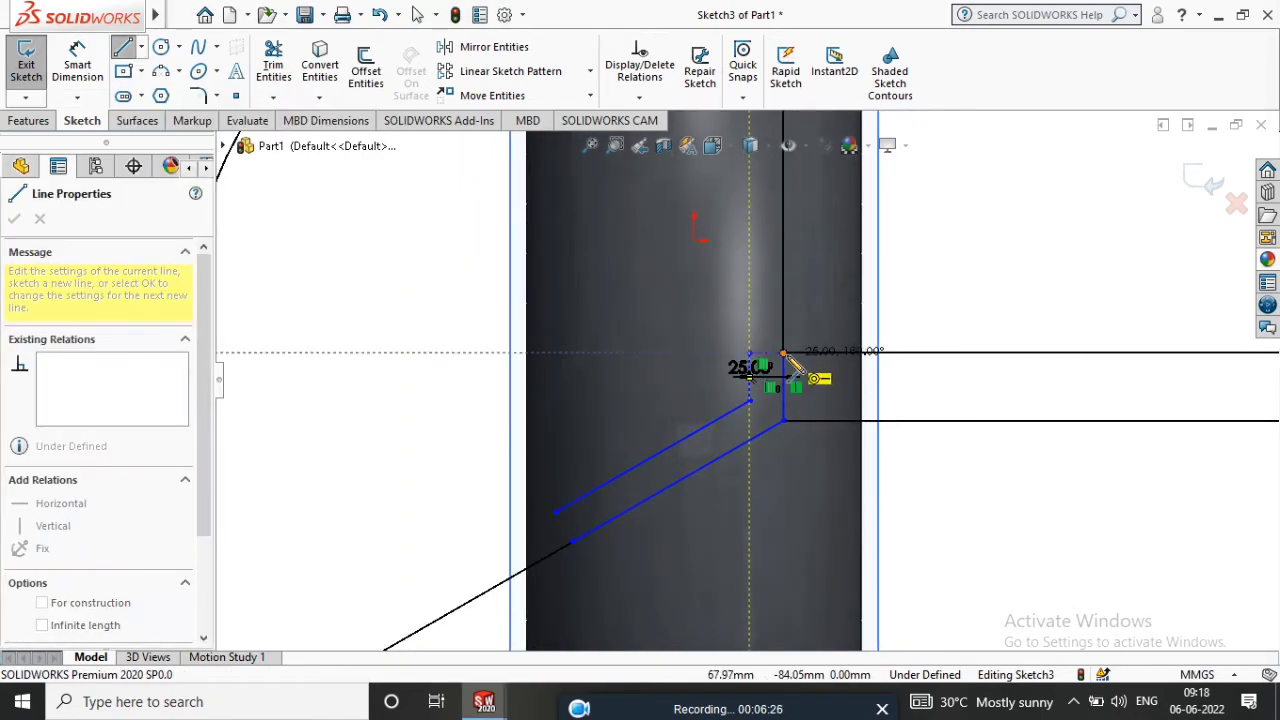
pyautogui.click(783, 353)
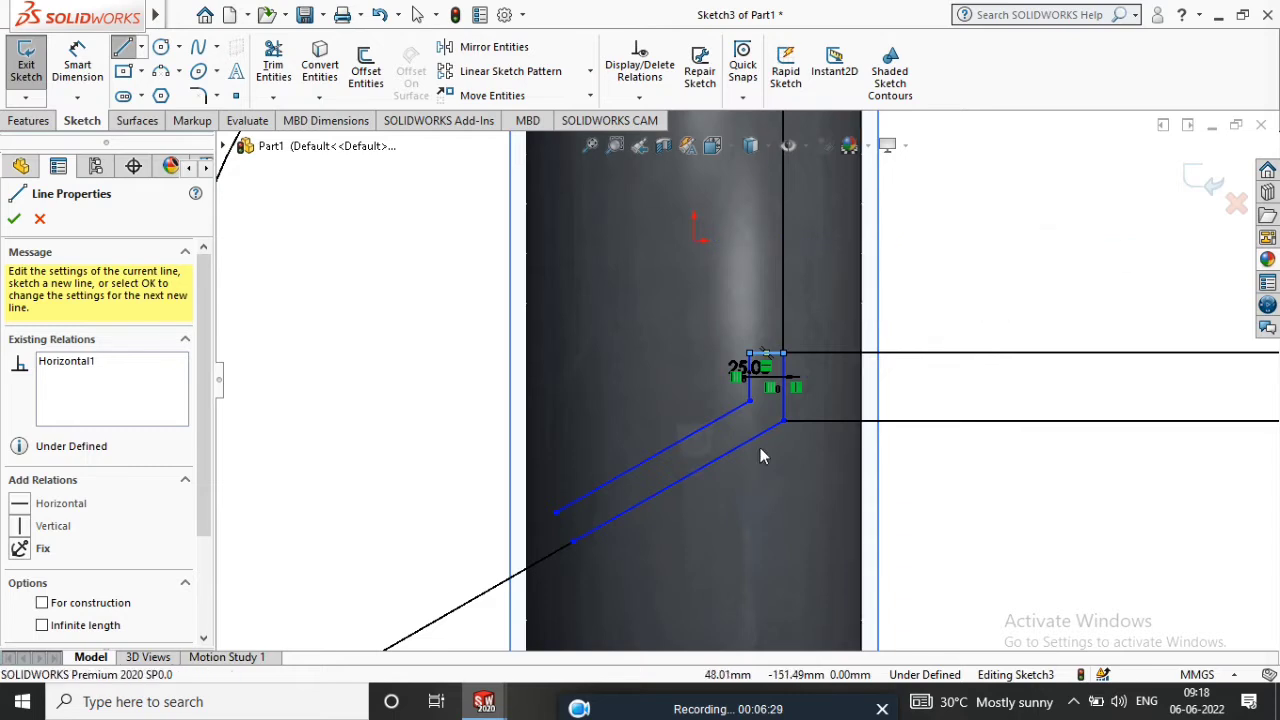
pyautogui.click(556, 514)
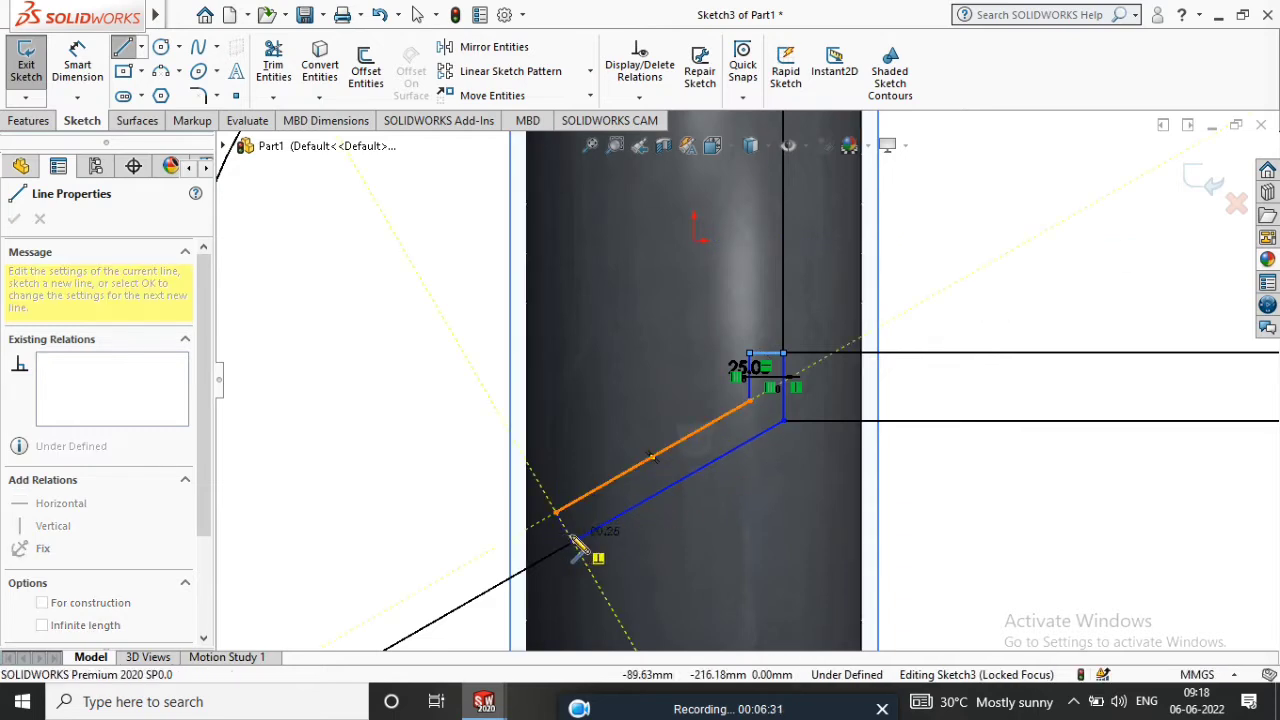
pyautogui.click(572, 540)
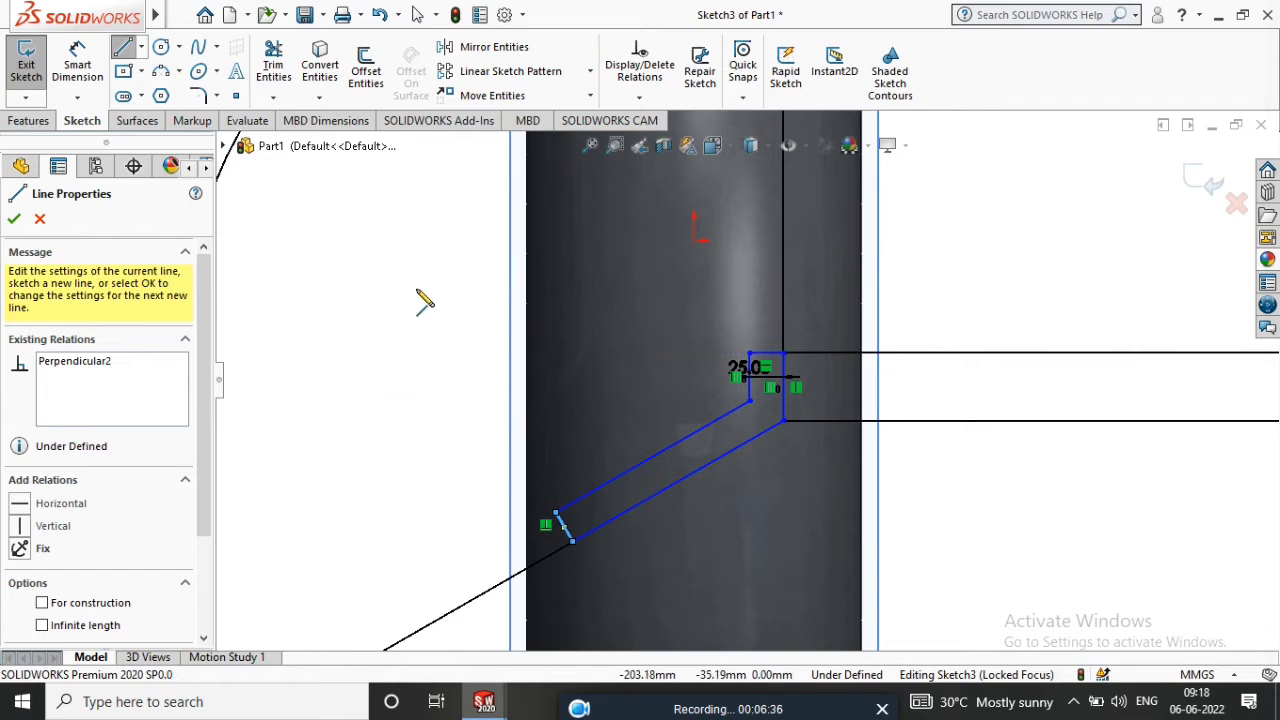
pyautogui.click(78, 65)
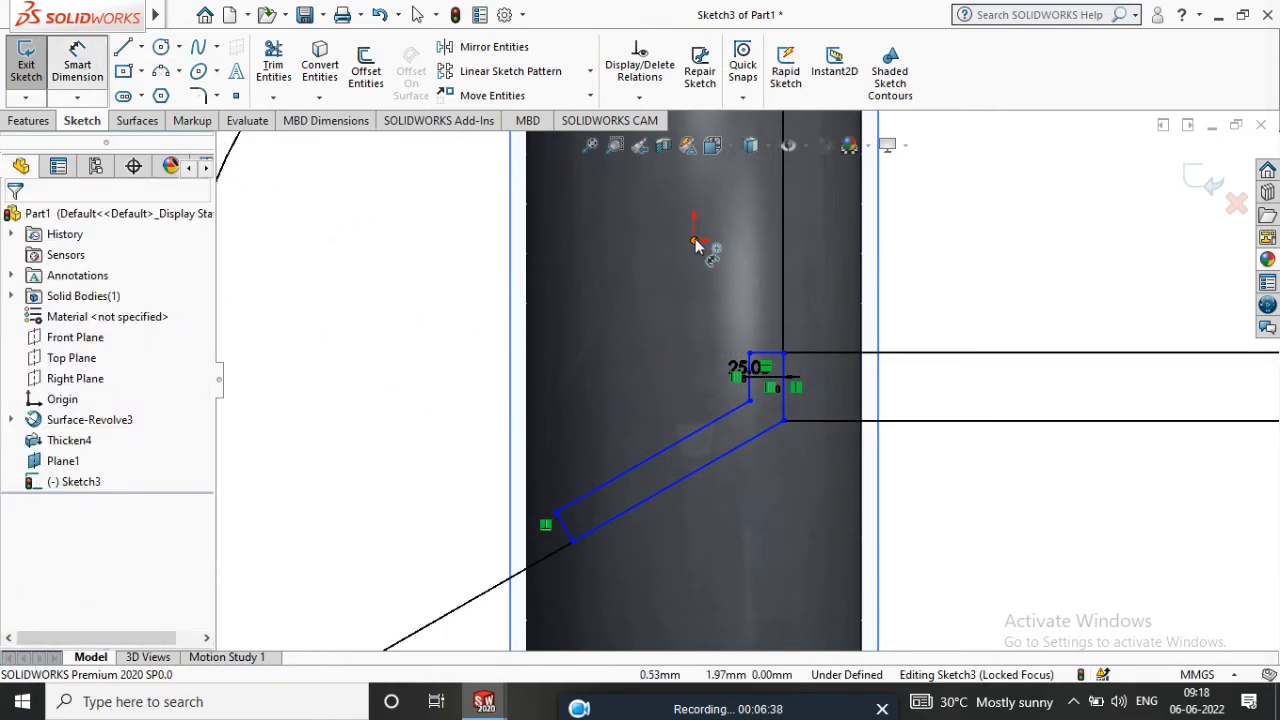
pyautogui.click(751, 404)
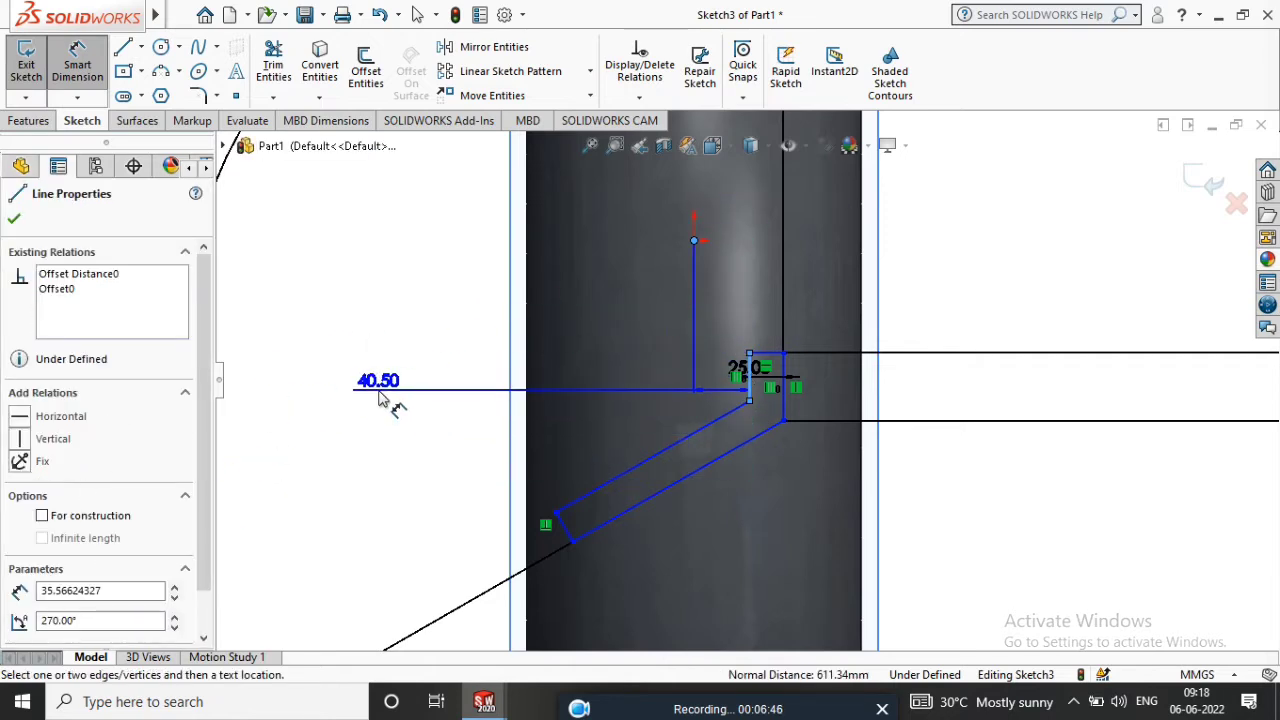
pyautogui.press('Escape')
# Place a point at the bend of the offset line and set its vertical distance from the origin to 75 mm.
pyautogui.click(236, 95)
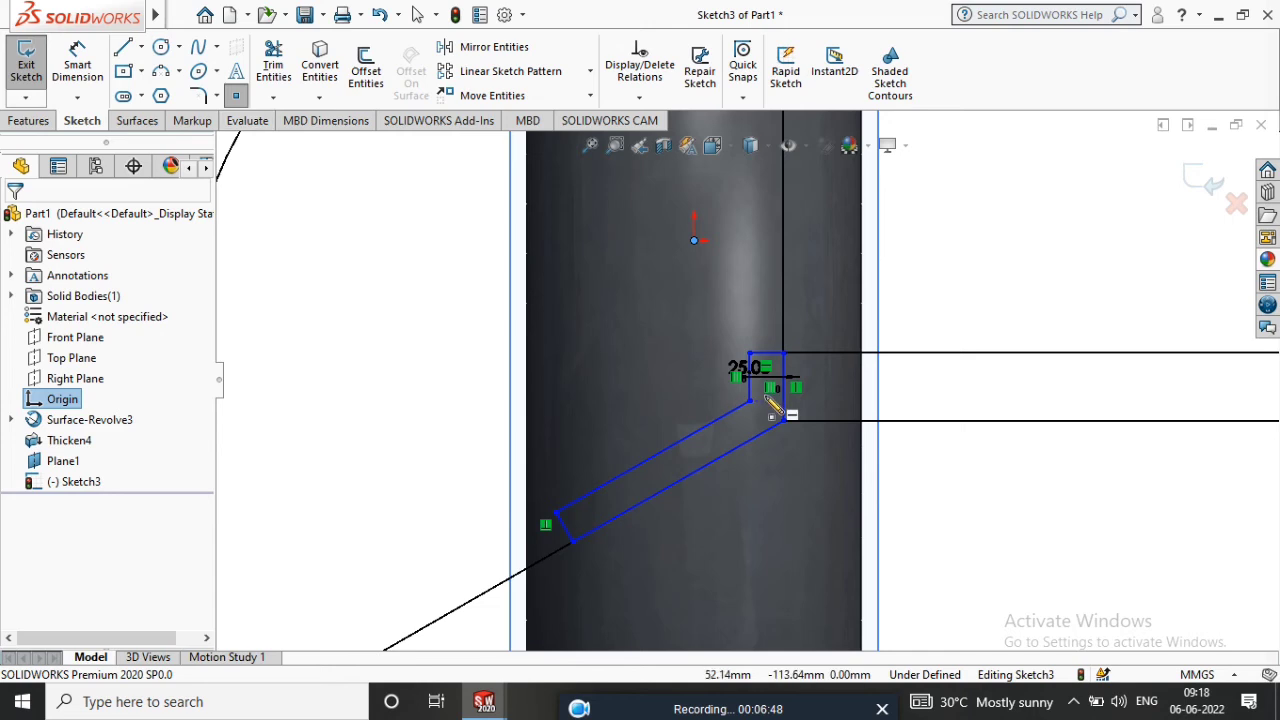
pyautogui.click(756, 406)
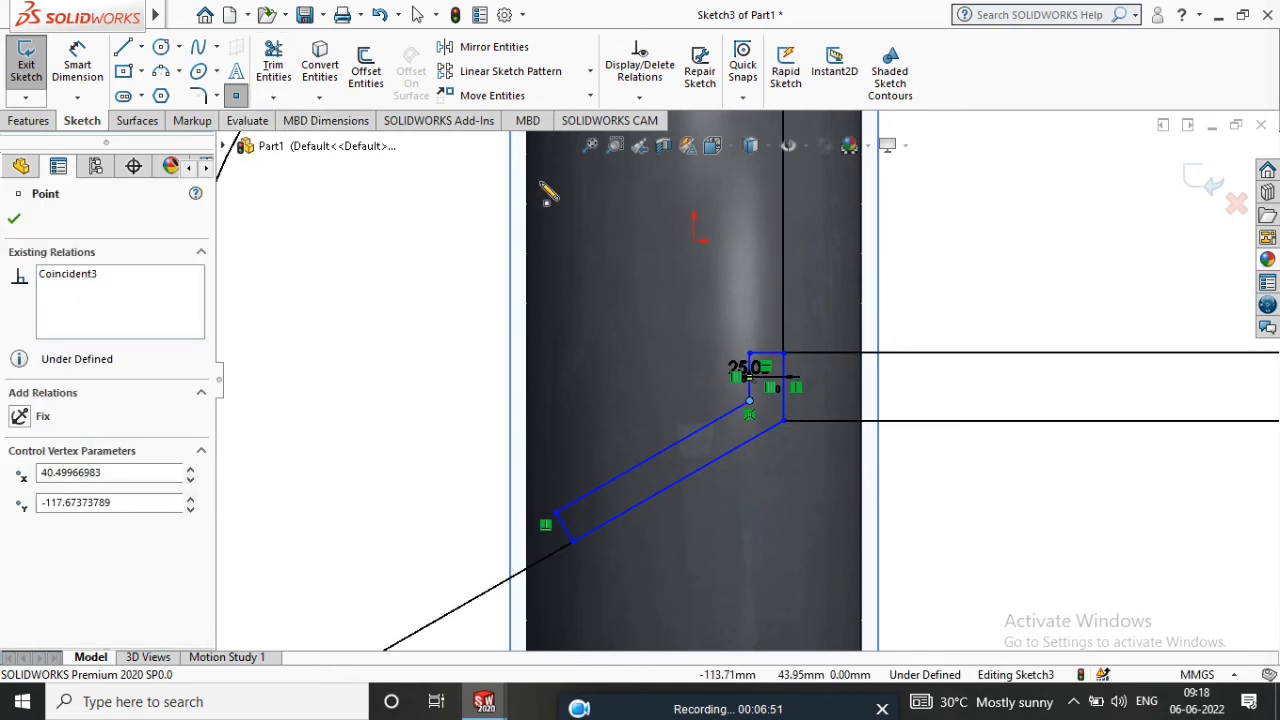
pyautogui.click(80, 52)
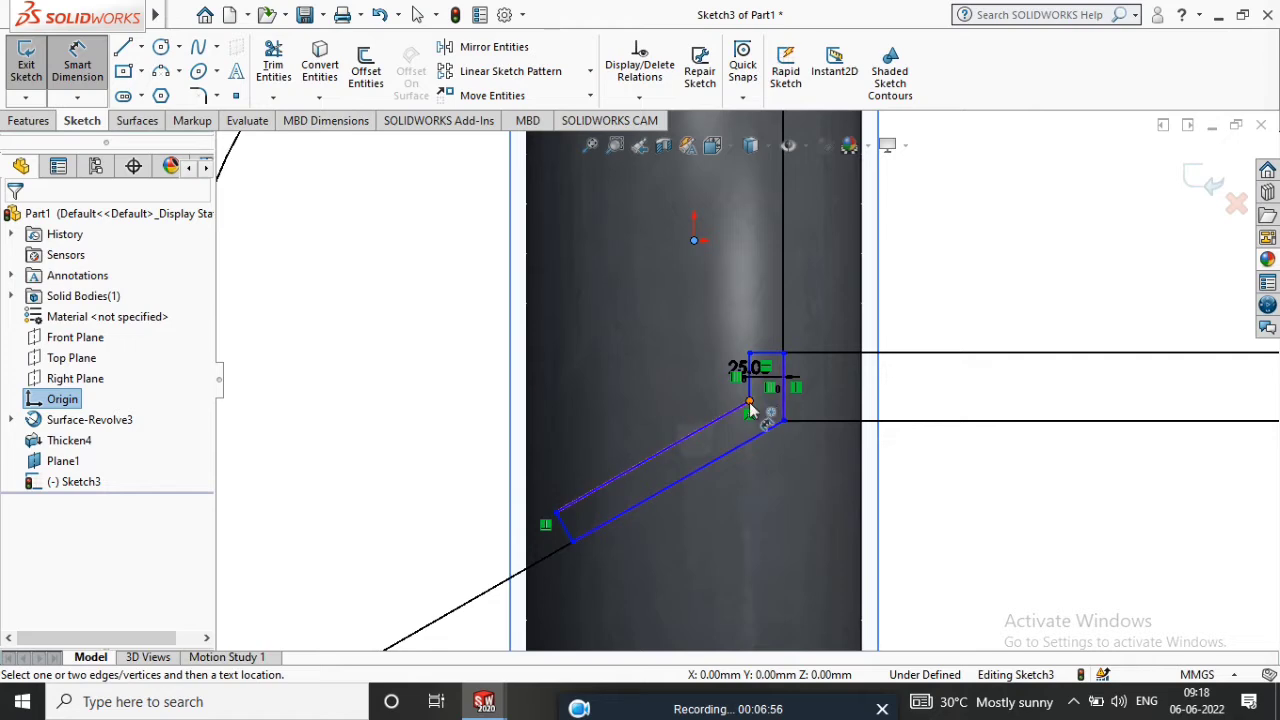
pyautogui.click(750, 404)
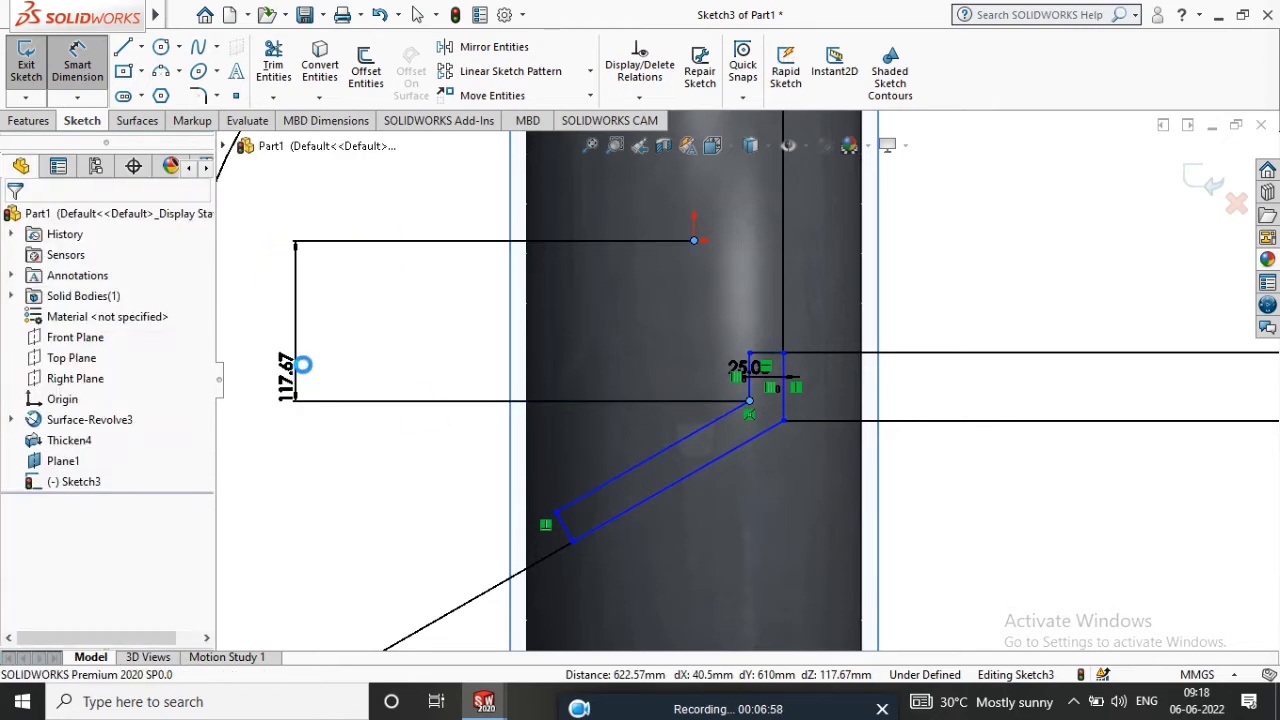
pyautogui.click(300, 392)
pyautogui.write('75')
pyautogui.press('Return')
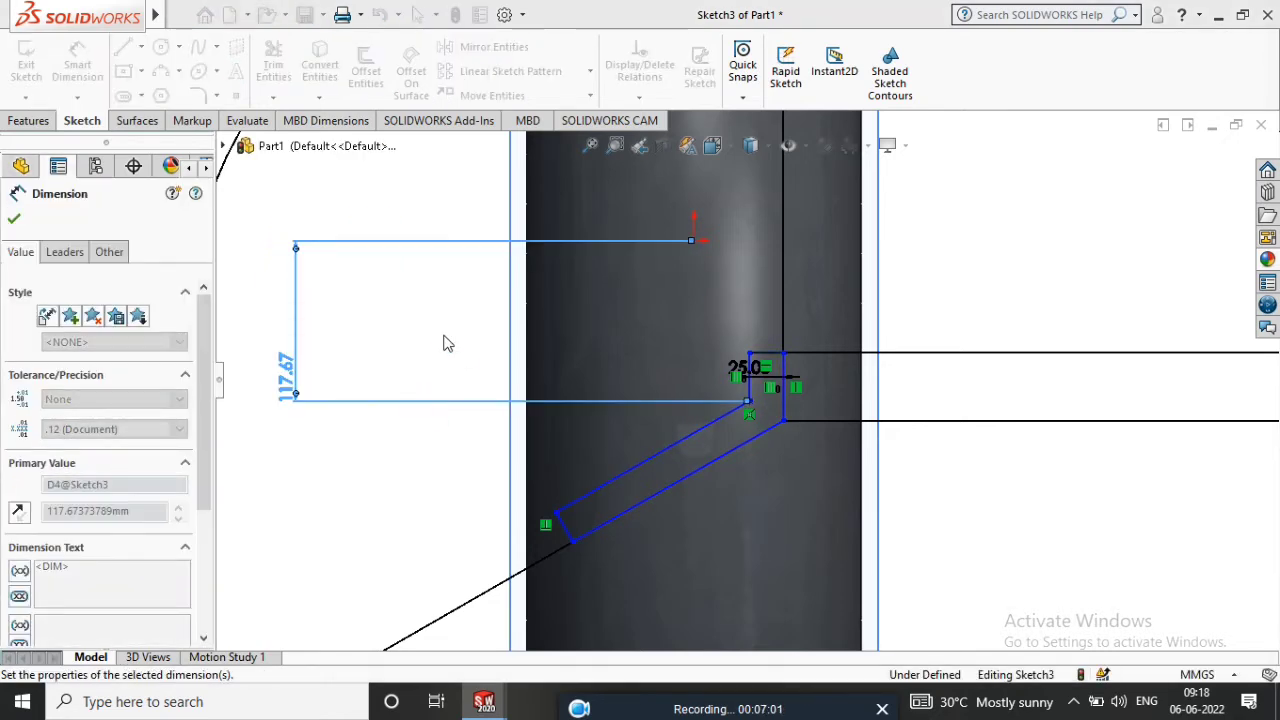
pyautogui.scroll(1, 908, 352)
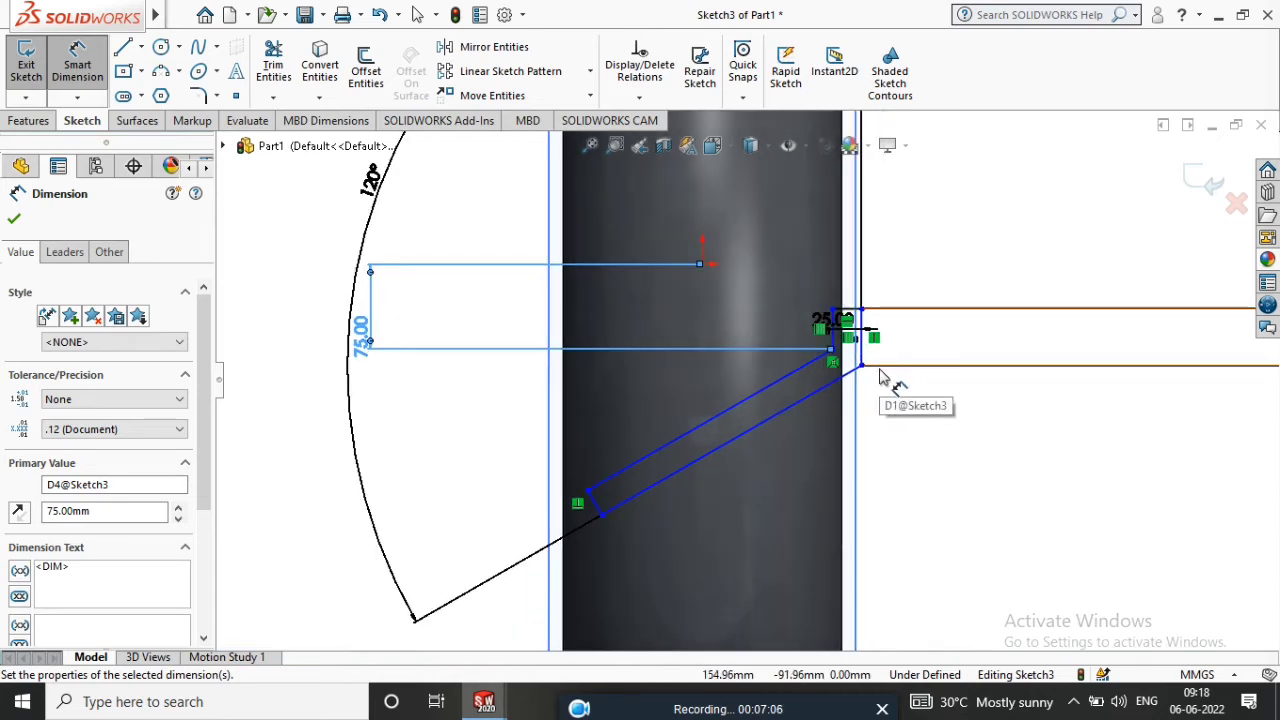
pyautogui.scroll(1, 842, 374)
pyautogui.scroll(-2, 845, 331)
pyautogui.scroll(1, 843, 329)
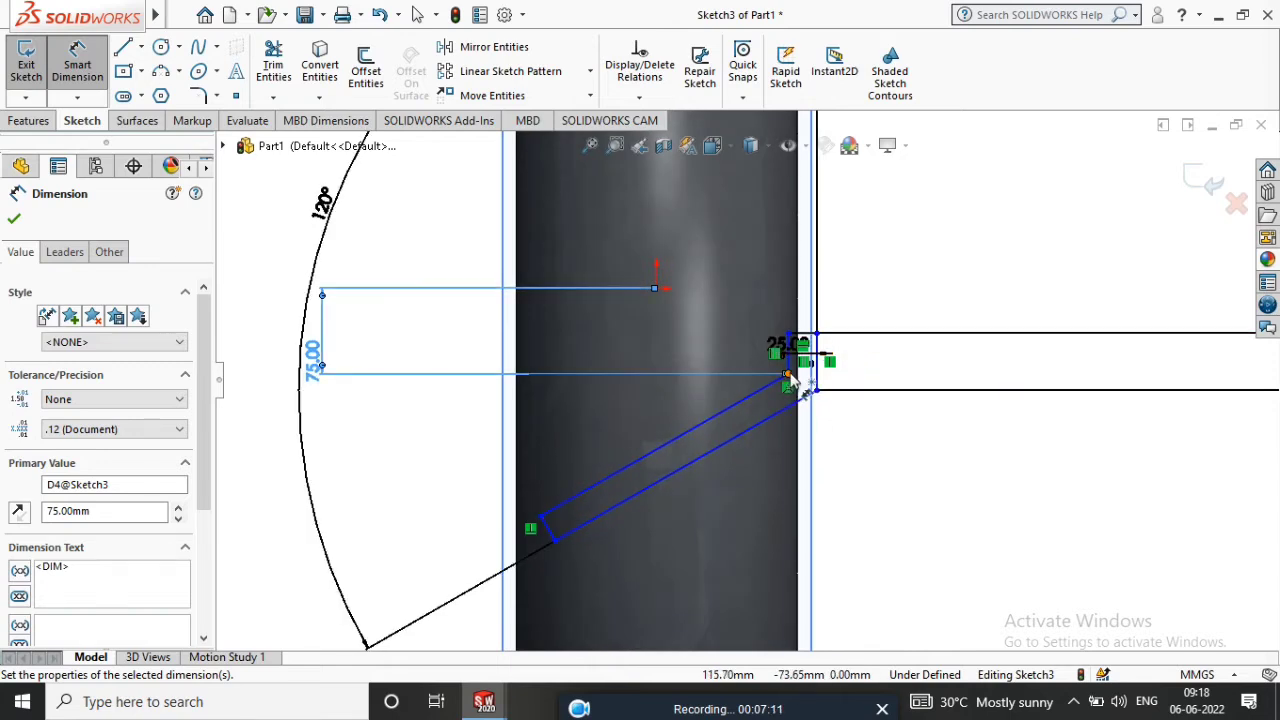
pyautogui.scroll(-2, 795, 385)
pyautogui.scroll(3, 832, 414)
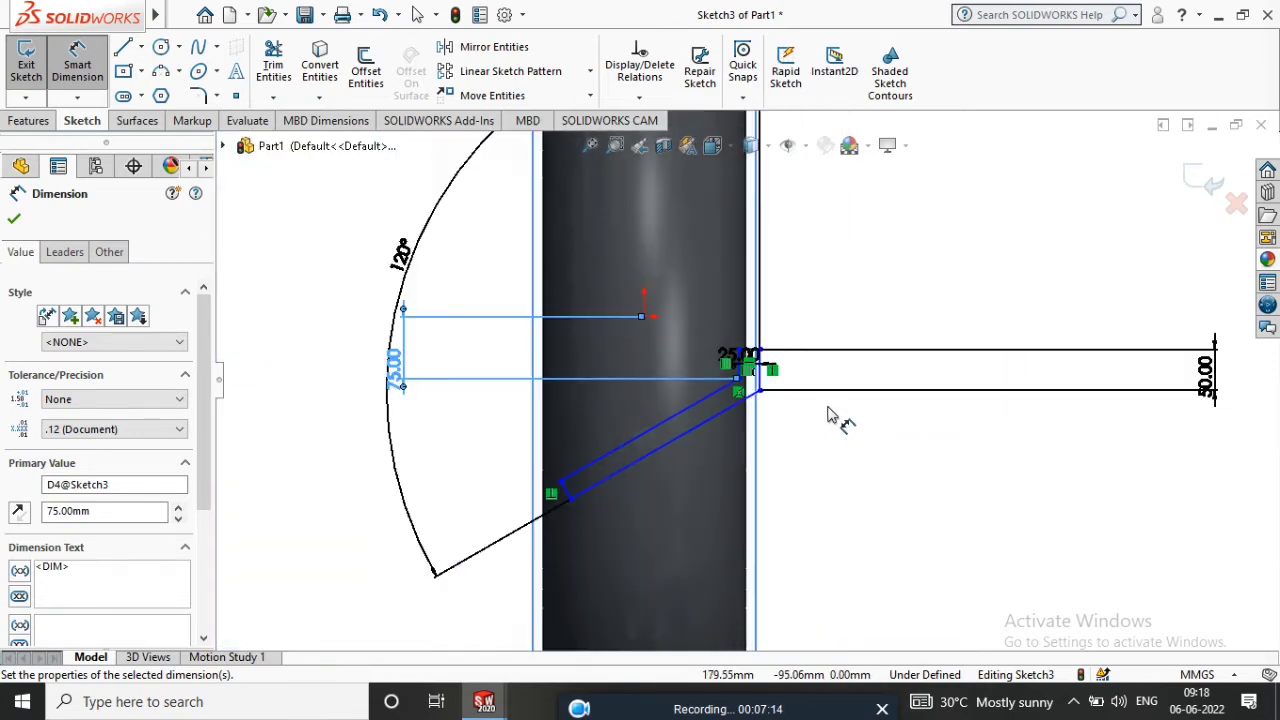
pyautogui.scroll(1, 825, 413)
pyautogui.scroll(-1, 750, 355)
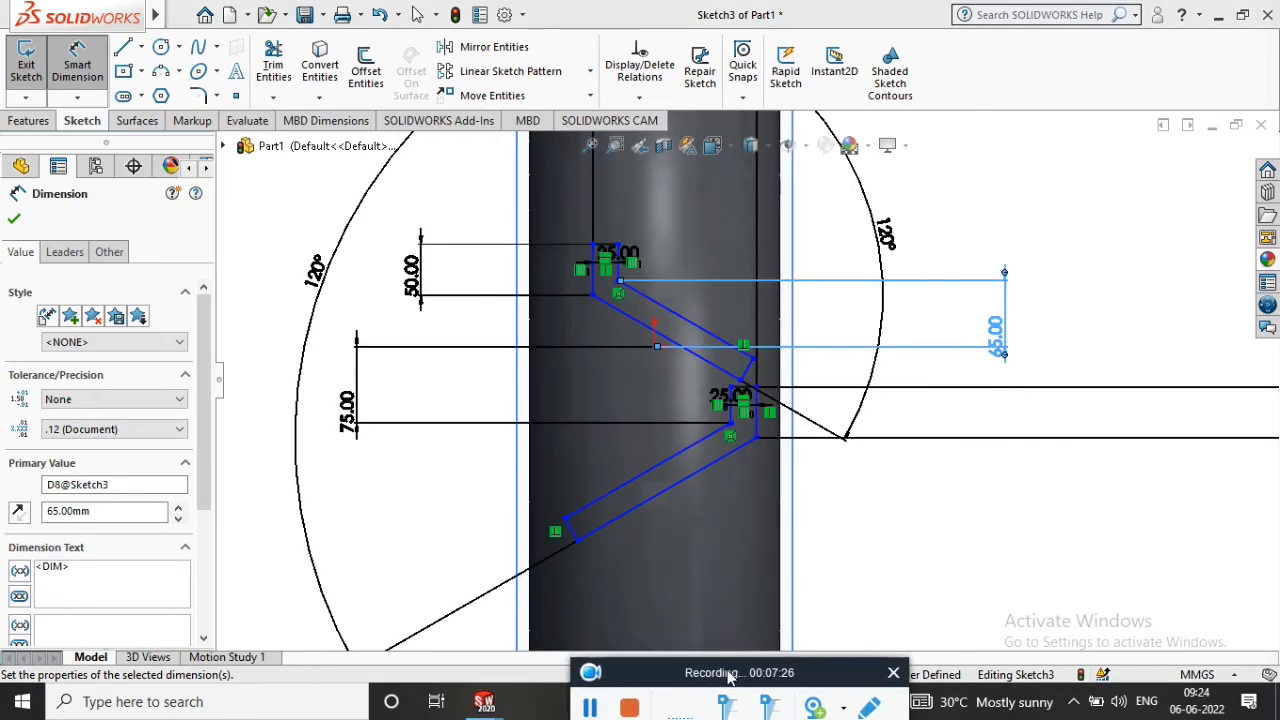
pyautogui.scroll(-1, 700, 412)
pyautogui.scroll(3, 696, 412)
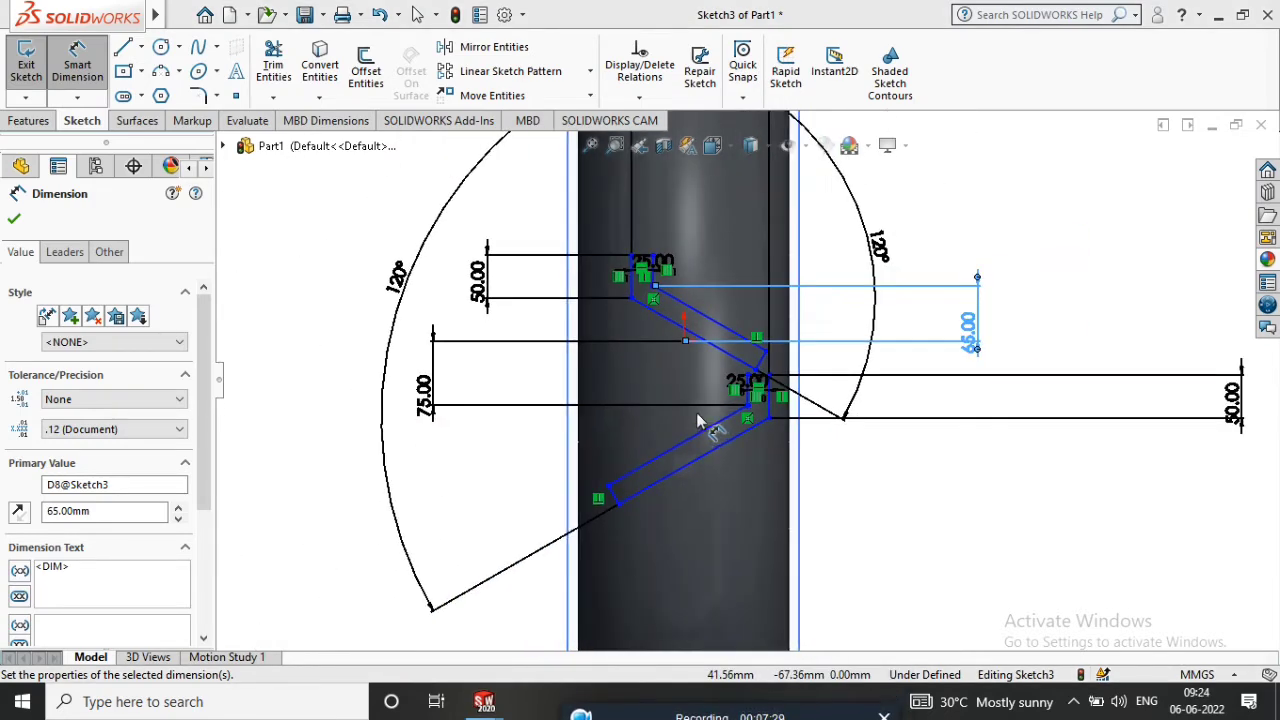
# Extrude both closed tread profiles from the sketch plane up to the tyre's outer surface, merging the result.
pyautogui.click(14, 218)
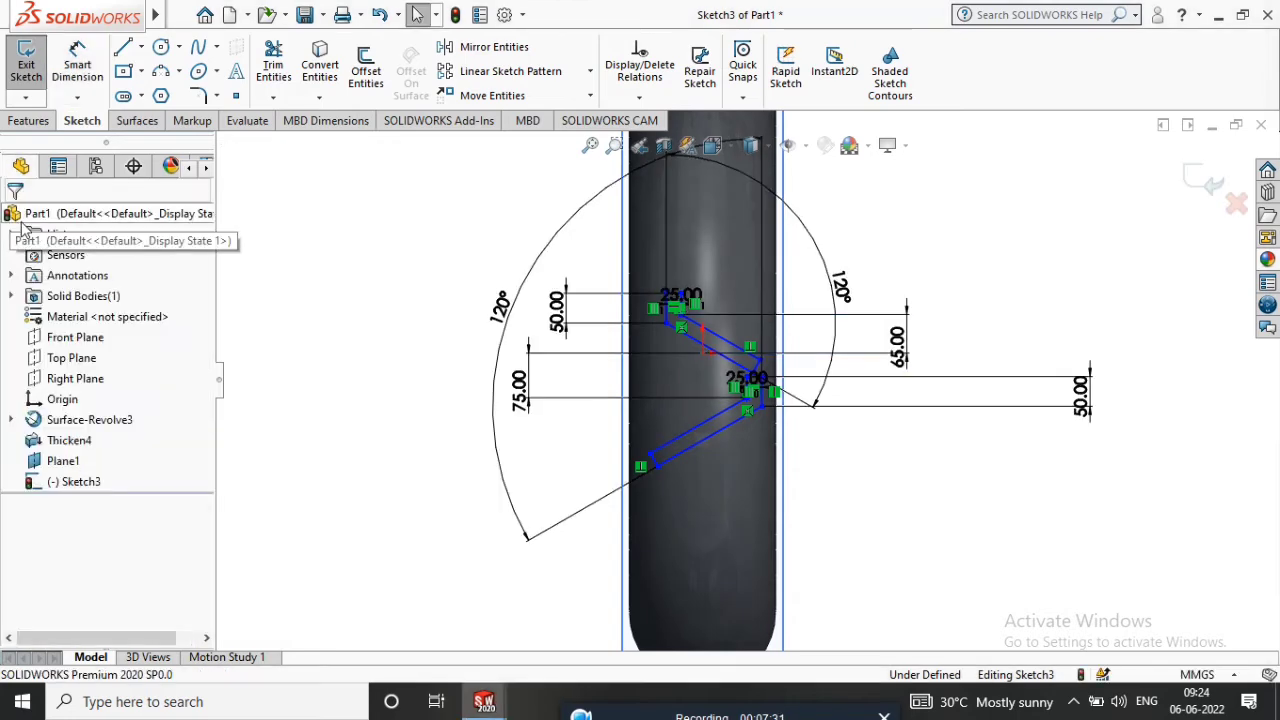
pyautogui.click(36, 122)
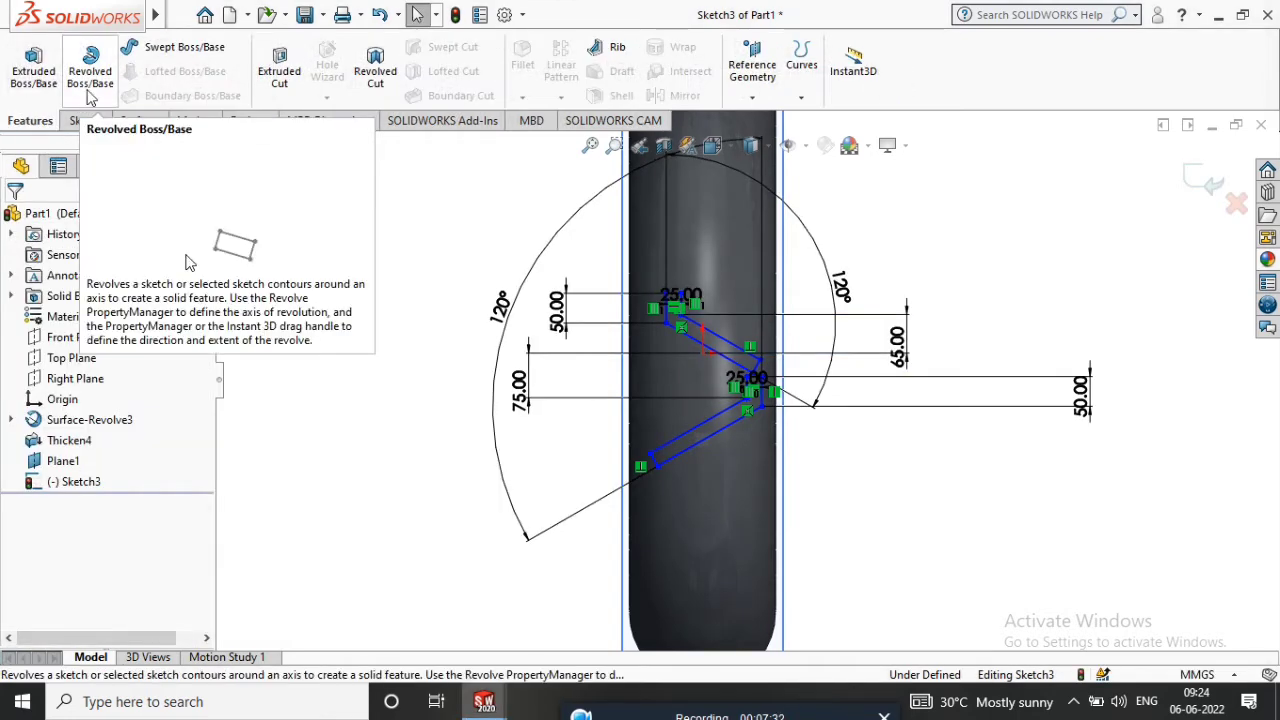
pyautogui.click(27, 64)
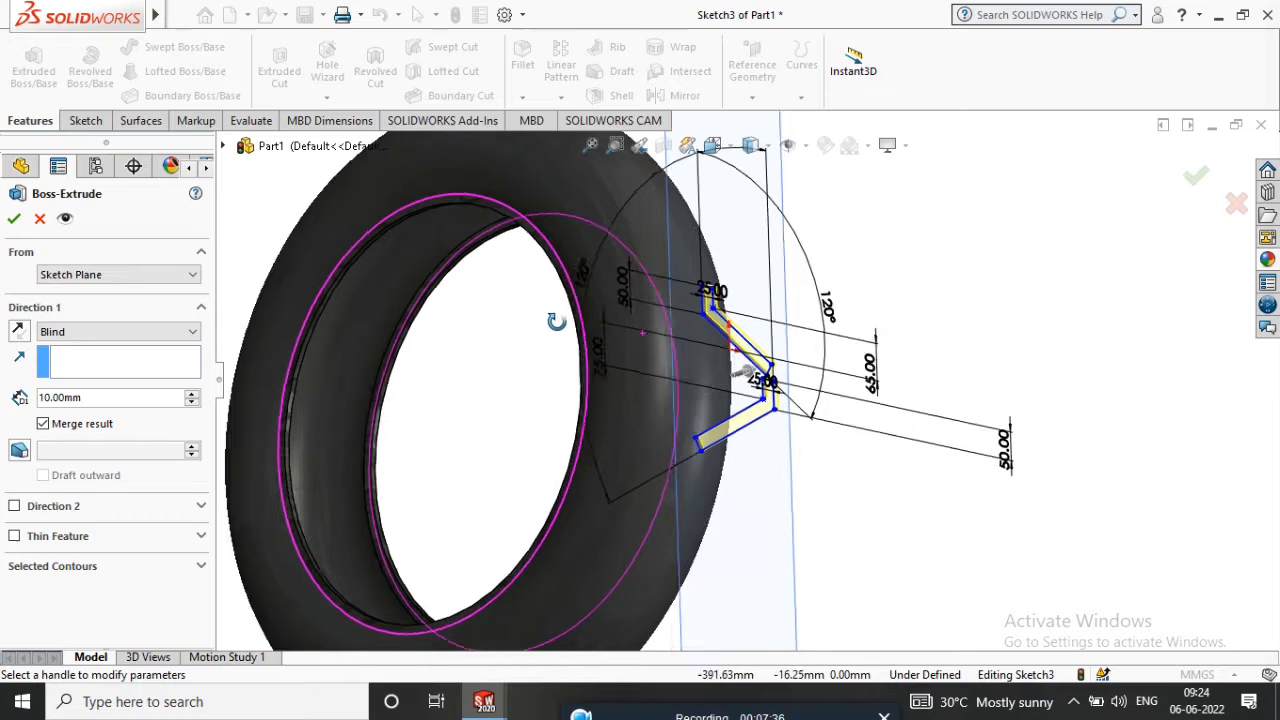
pyautogui.click(118, 331)
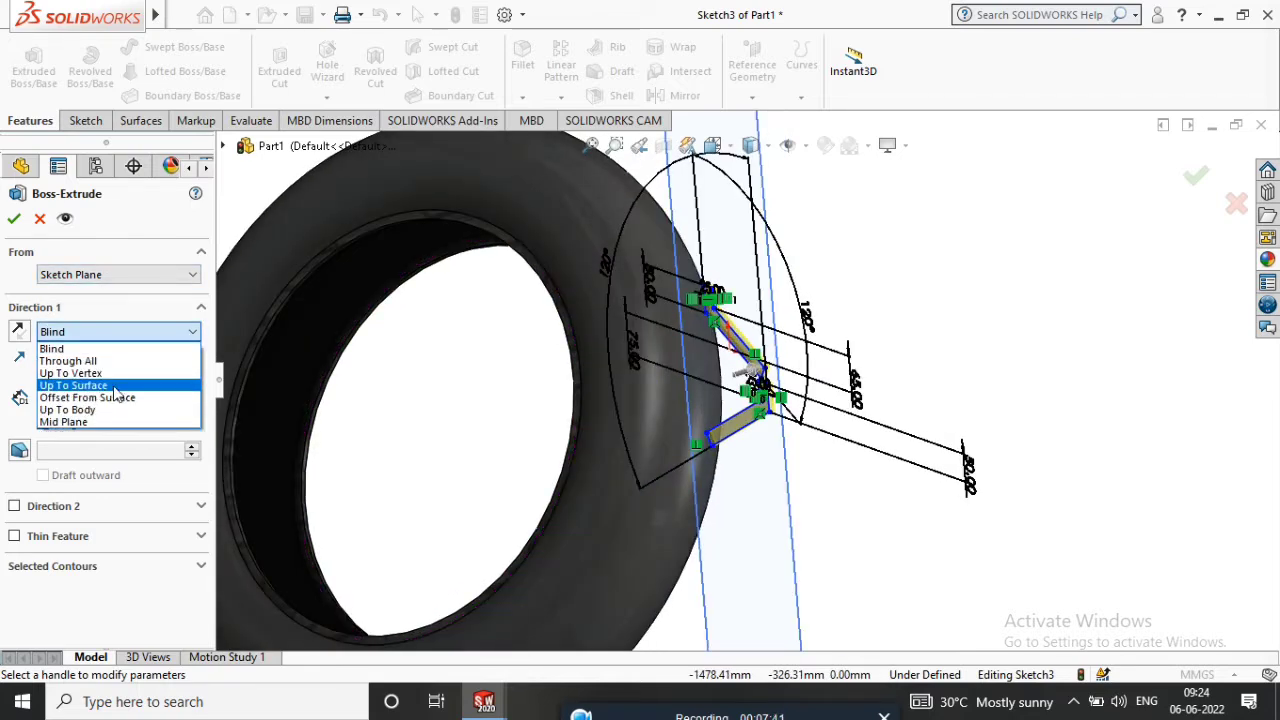
pyautogui.click(113, 386)
pyautogui.click(648, 501)
pyautogui.moveTo(648, 501); pyautogui.dragTo(606, 444, button='middle')
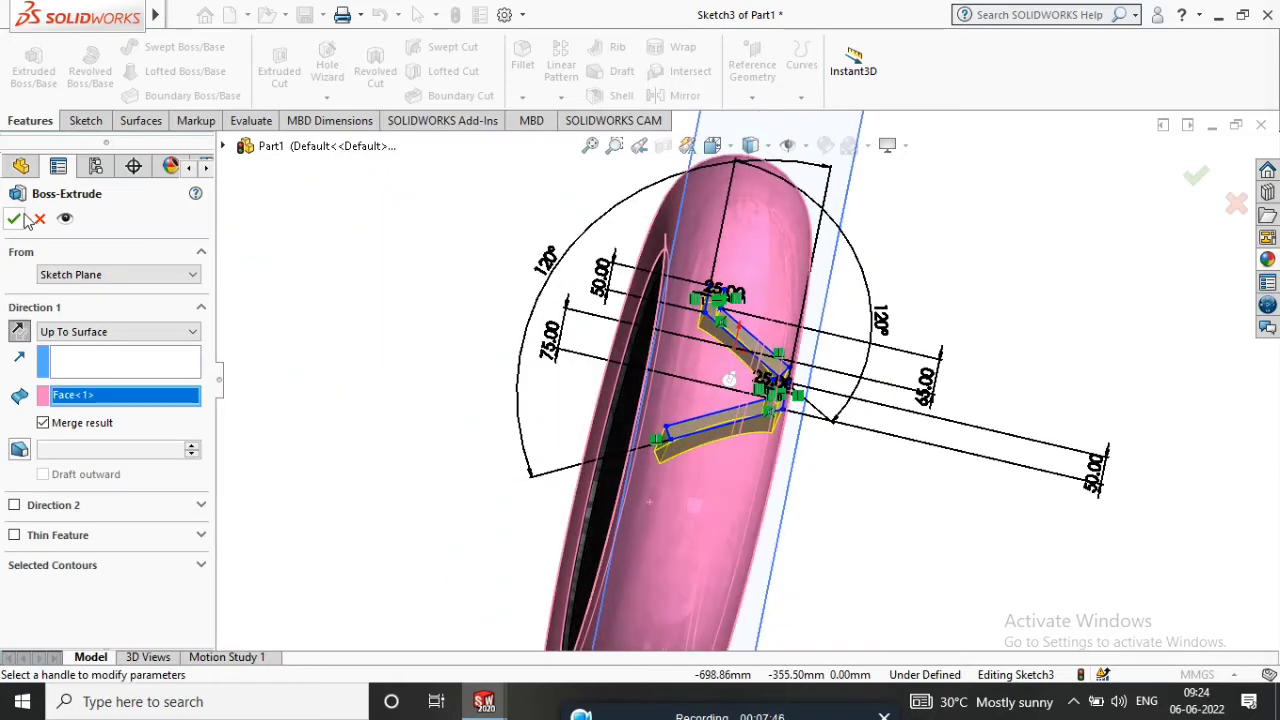
pyautogui.click(15, 219)
pyautogui.scroll(-3, 731, 392)
pyautogui.moveTo(731, 384); pyautogui.dragTo(689, 565, button='middle')
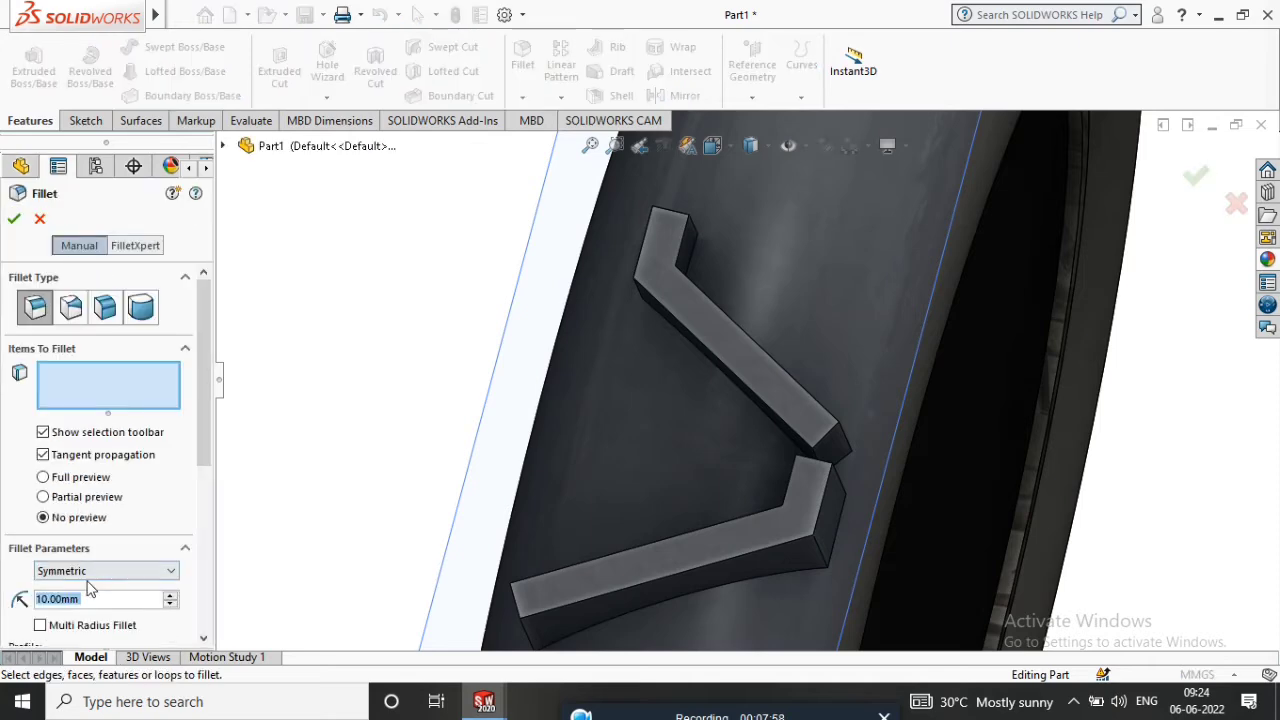
pyautogui.write('5')
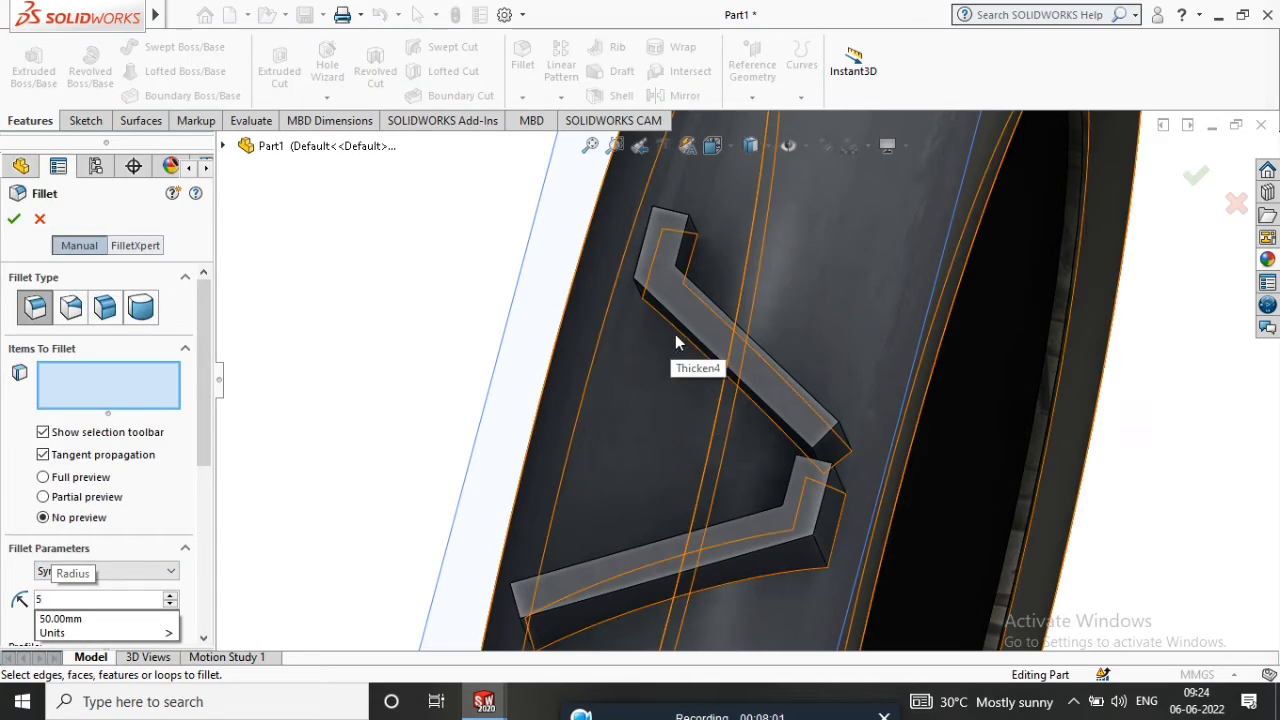
pyautogui.scroll(-5, 685, 338)
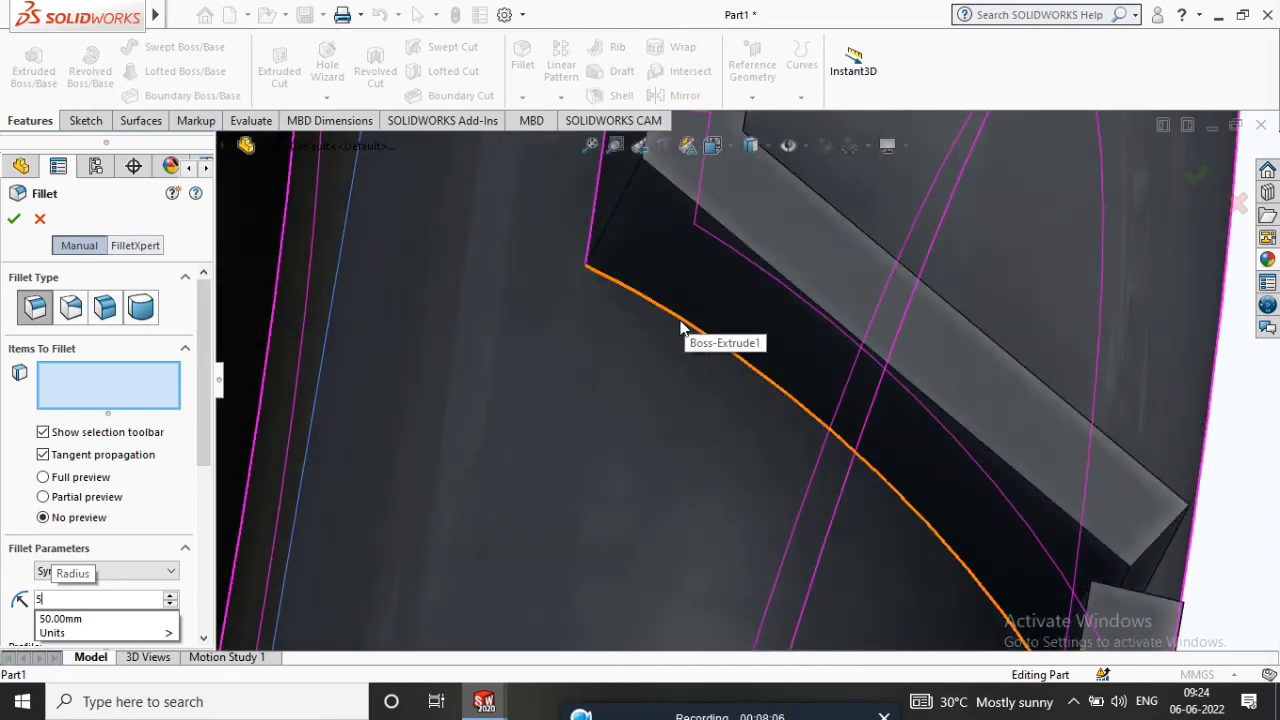
pyautogui.moveTo(894, 371); pyautogui.dragTo(964, 366, button='middle')
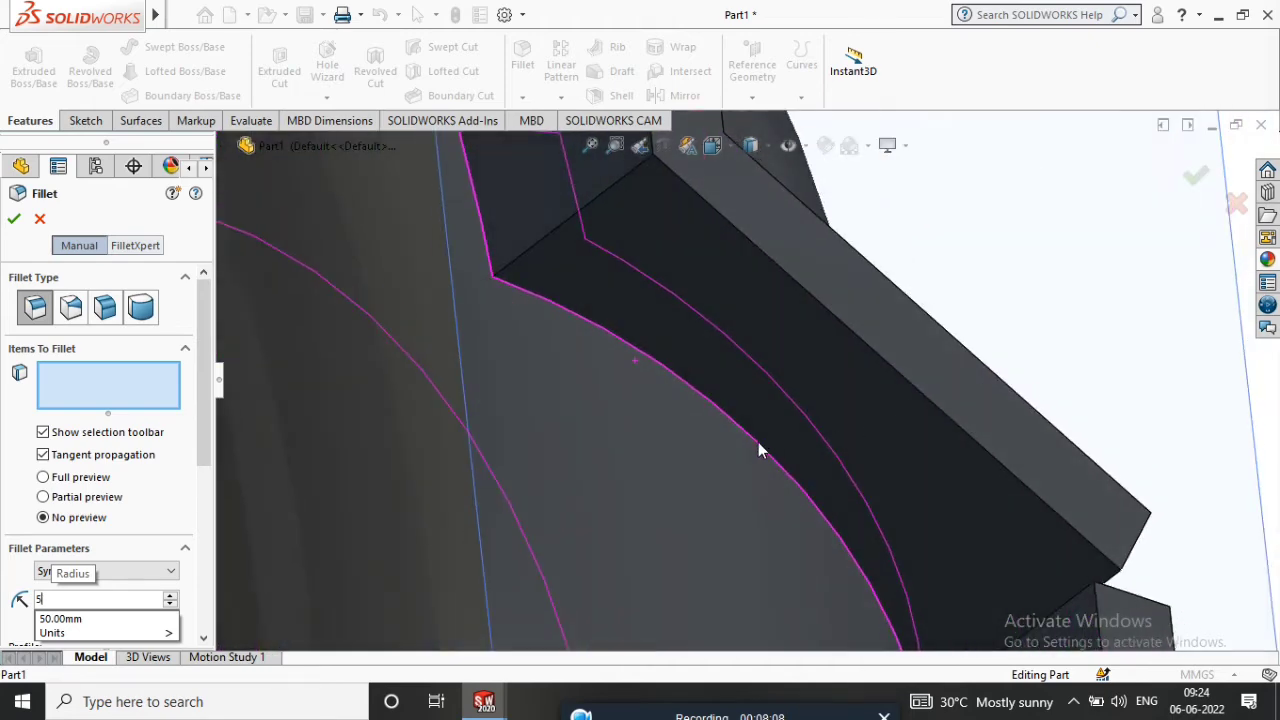
pyautogui.moveTo(704, 426); pyautogui.dragTo(670, 387, button='middle')
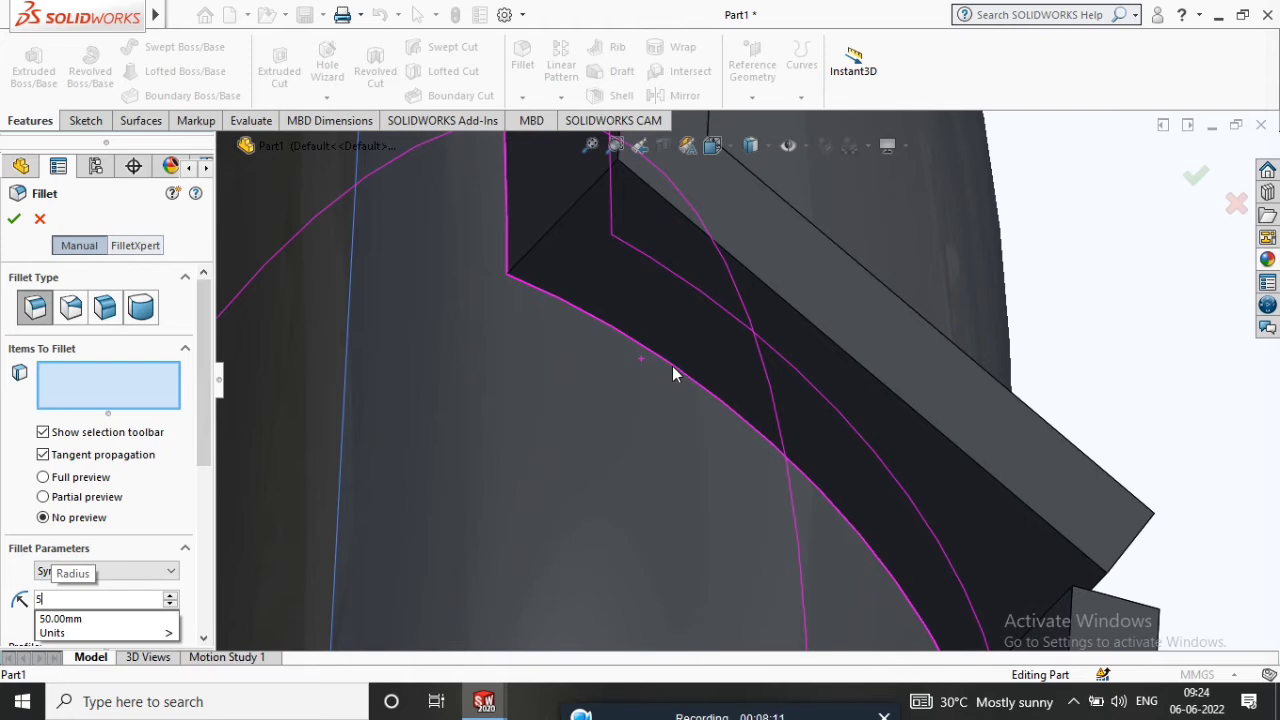
pyautogui.scroll(10, 673, 374)
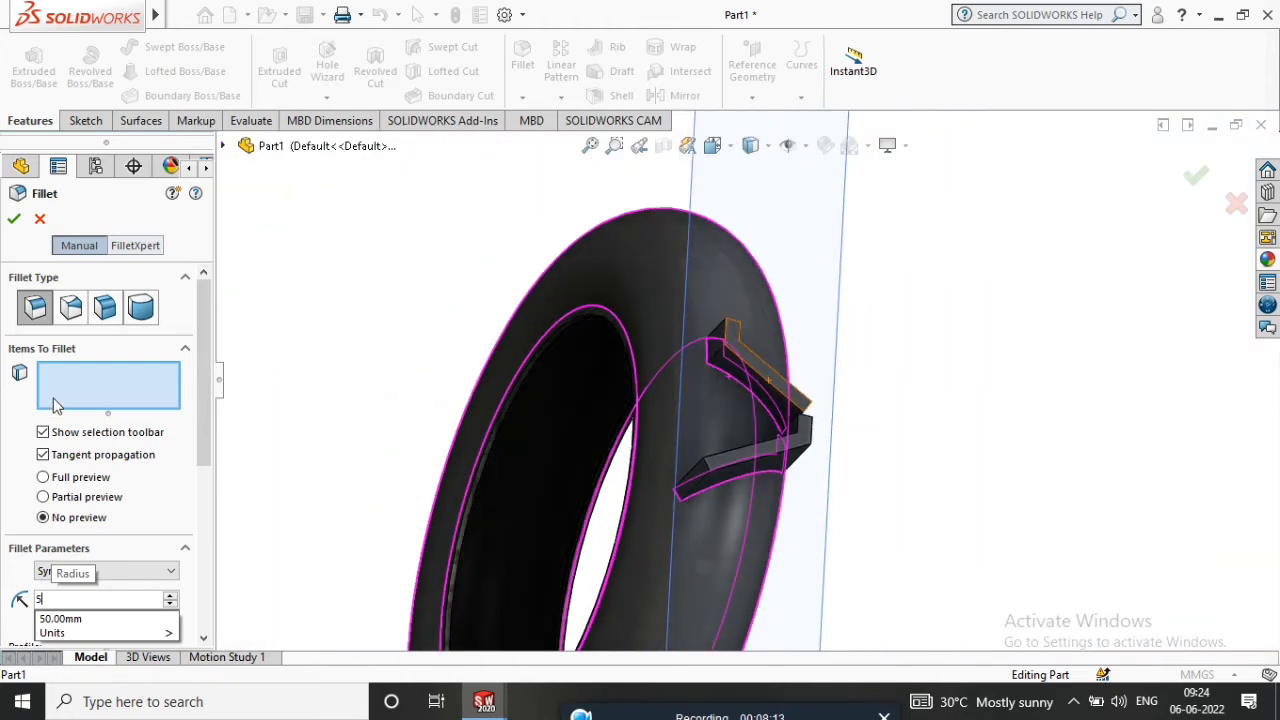
pyautogui.press('Return')
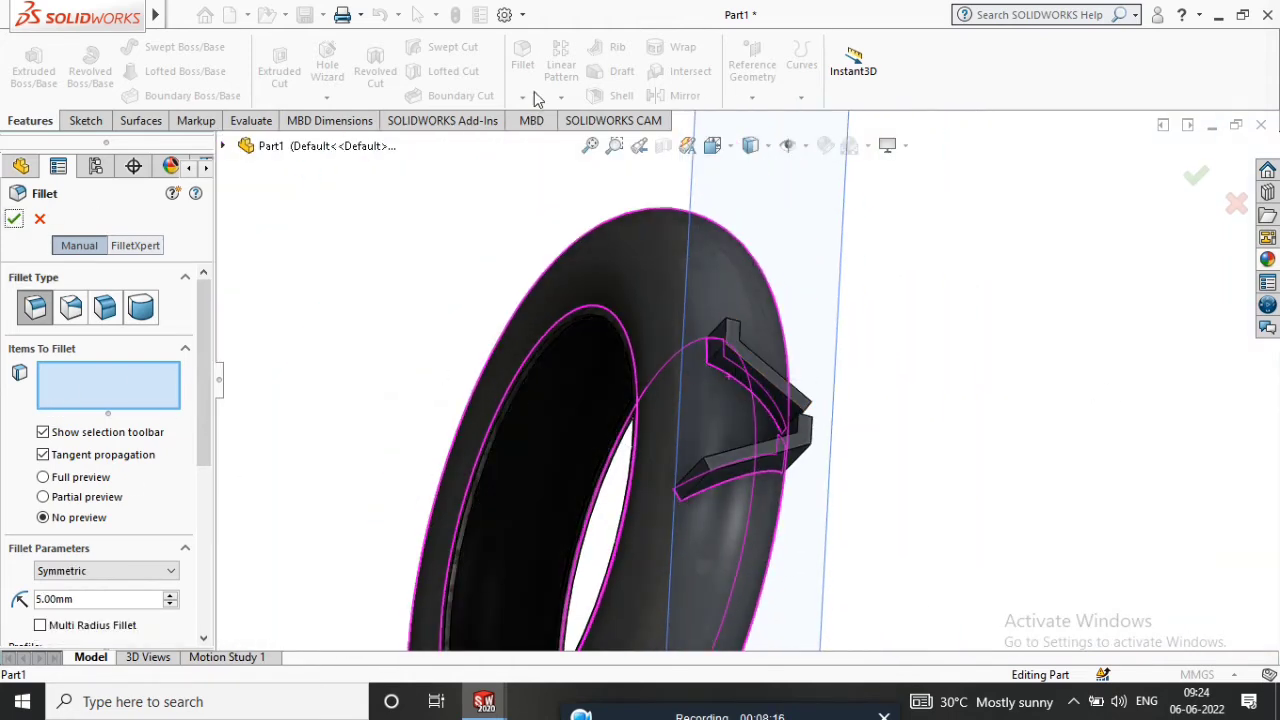
pyautogui.click(15, 220)
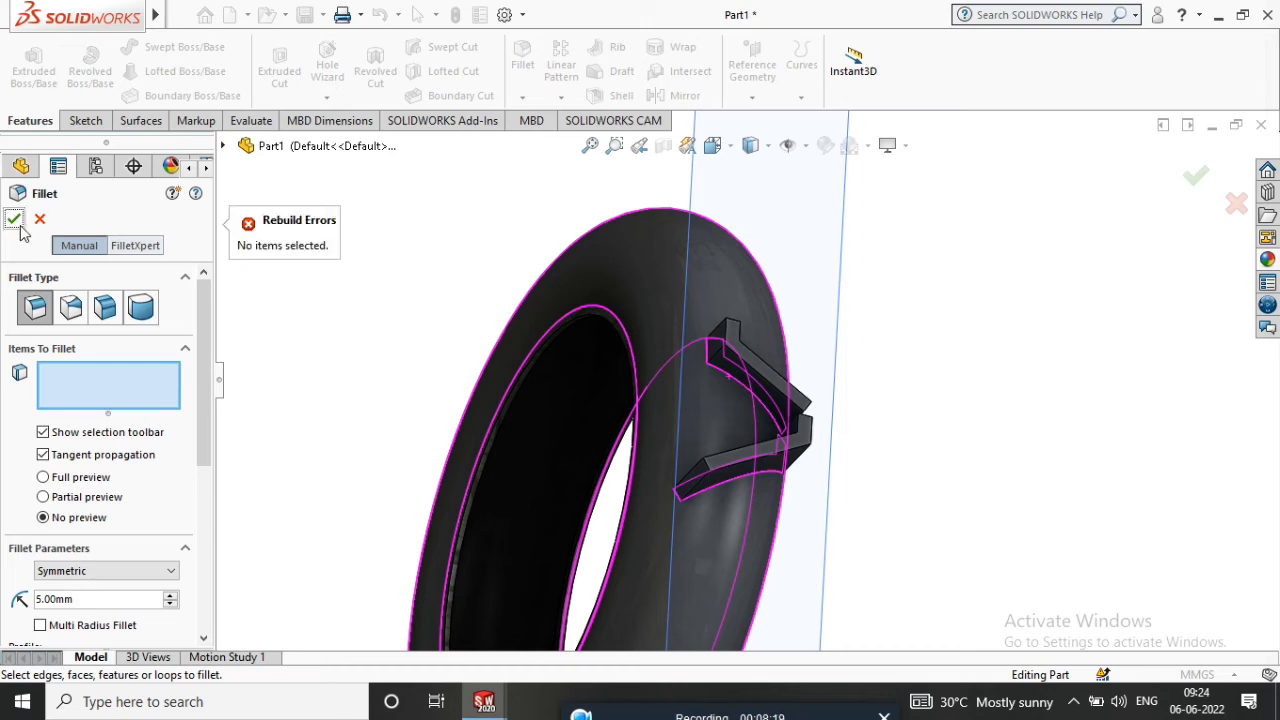
pyautogui.click(40, 219)
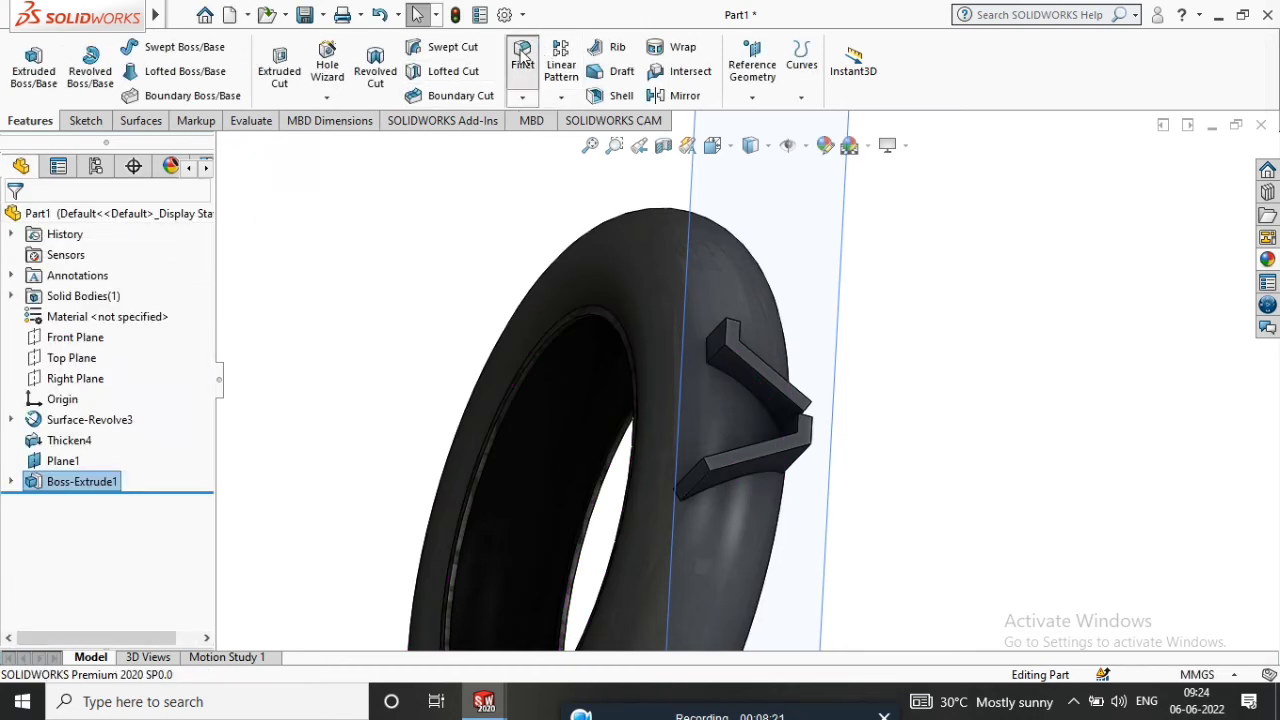
# Start a symmetric 5 mm fillet and select the two long base edges of the first tread lug.
pyautogui.press('Return')
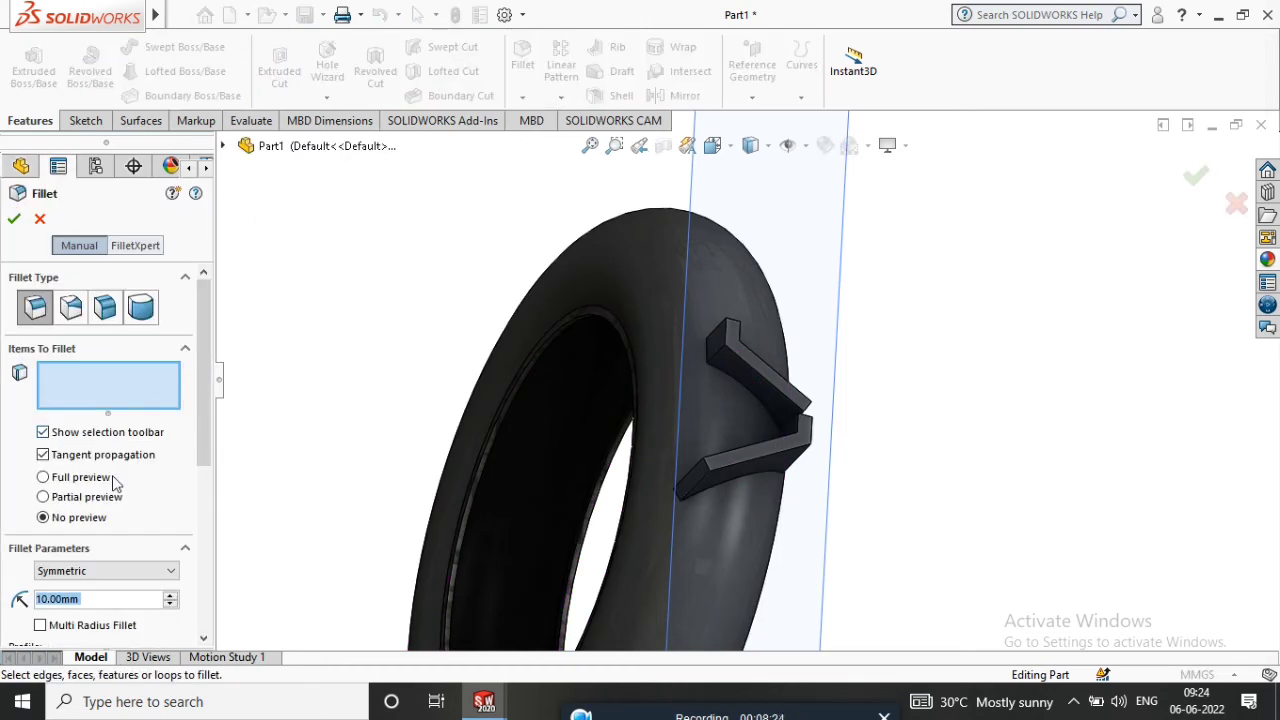
pyautogui.write('5')
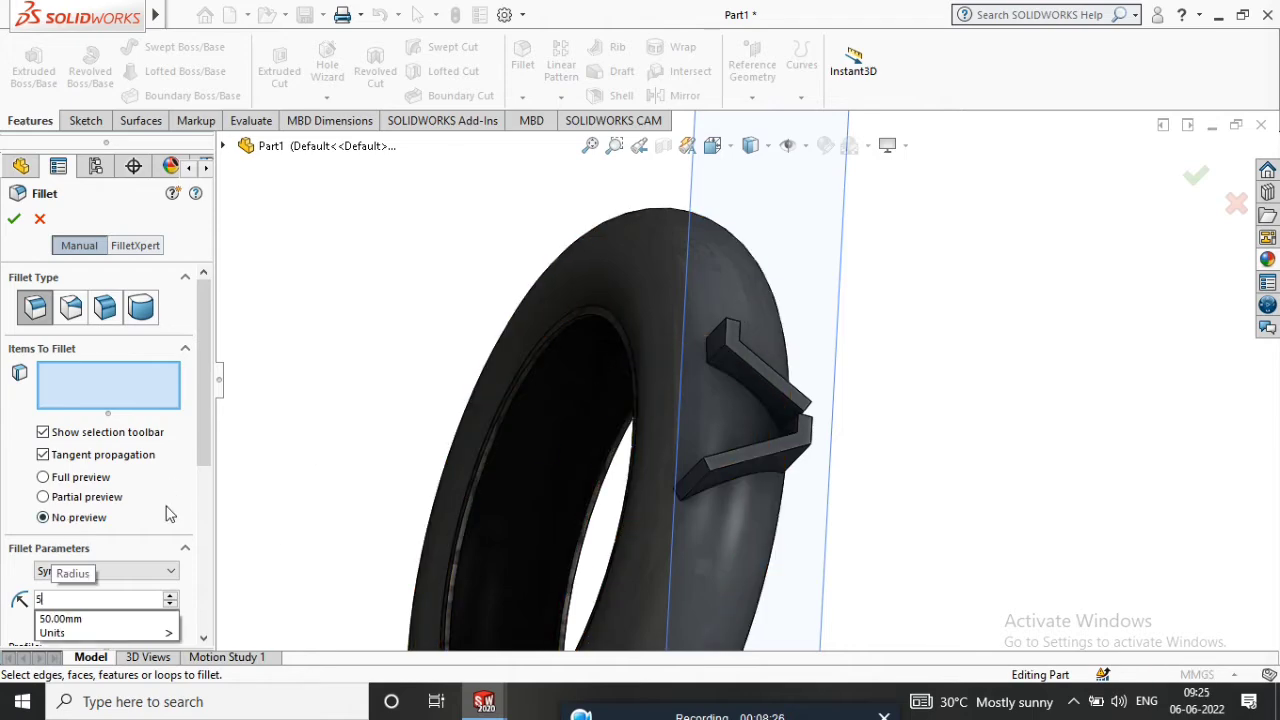
pyautogui.scroll(-5, 738, 340)
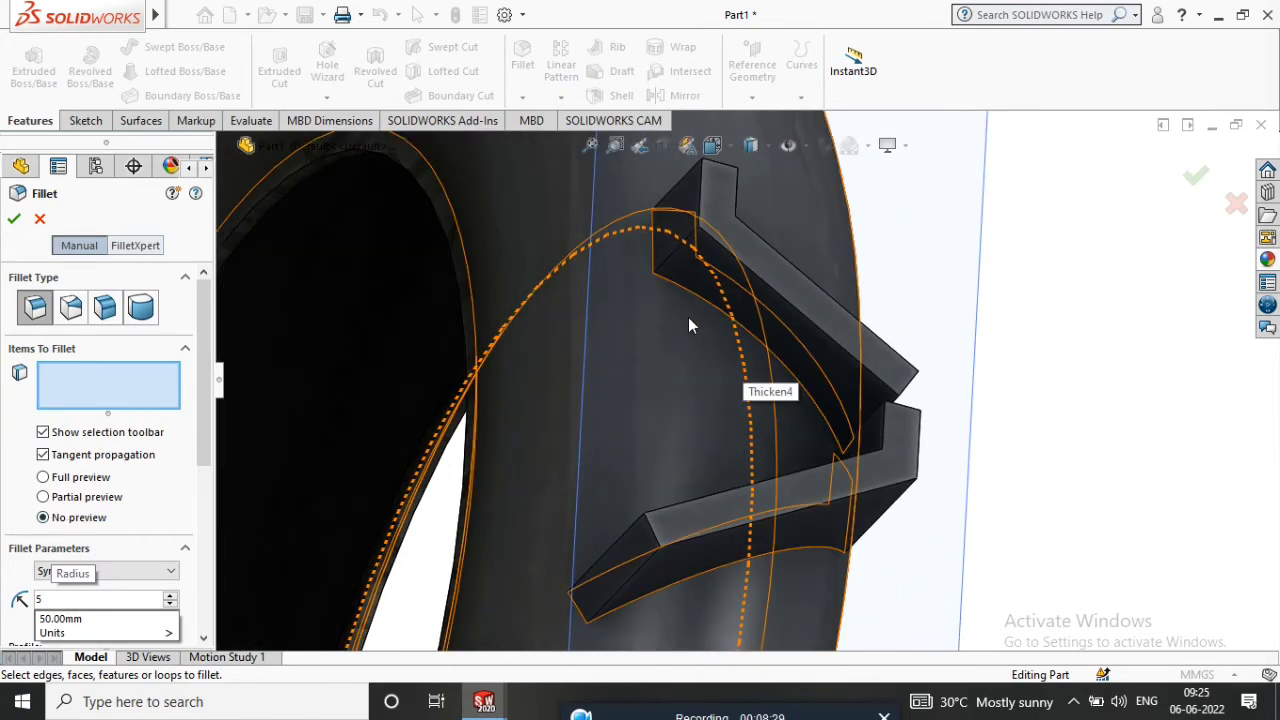
pyautogui.click(672, 287)
pyautogui.moveTo(745, 590); pyautogui.dragTo(694, 339, button='middle')
pyautogui.scroll(-5, 743, 346)
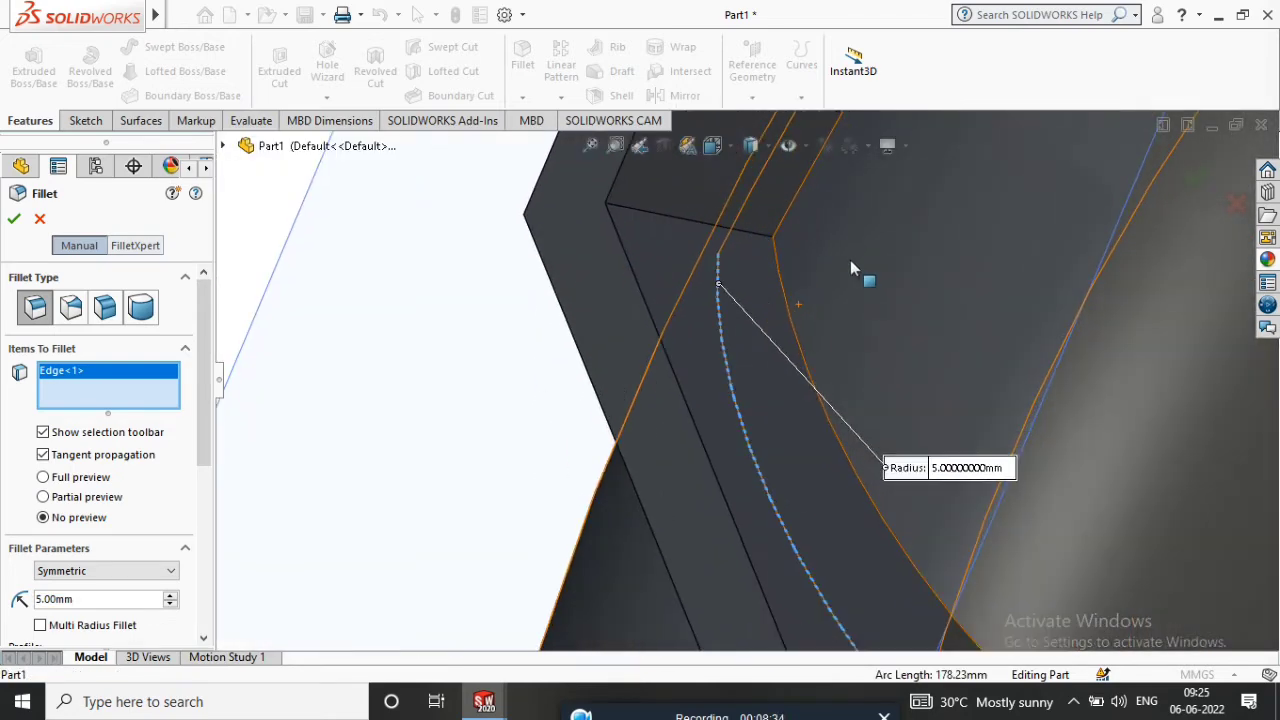
pyautogui.click(802, 362)
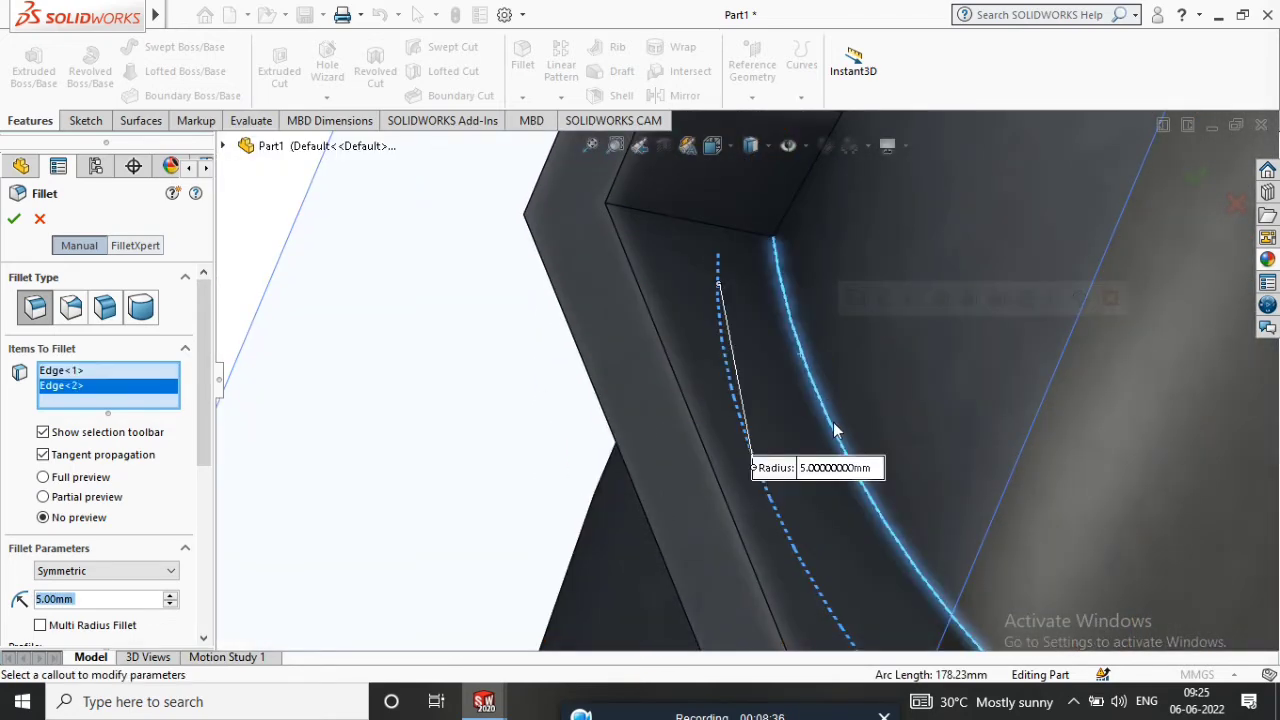
# Add the first lug's base edge at its slanted end and the outer base edge of its short leg to the fillet.
pyautogui.scroll(5, 847, 449)
pyautogui.scroll(-3, 856, 536)
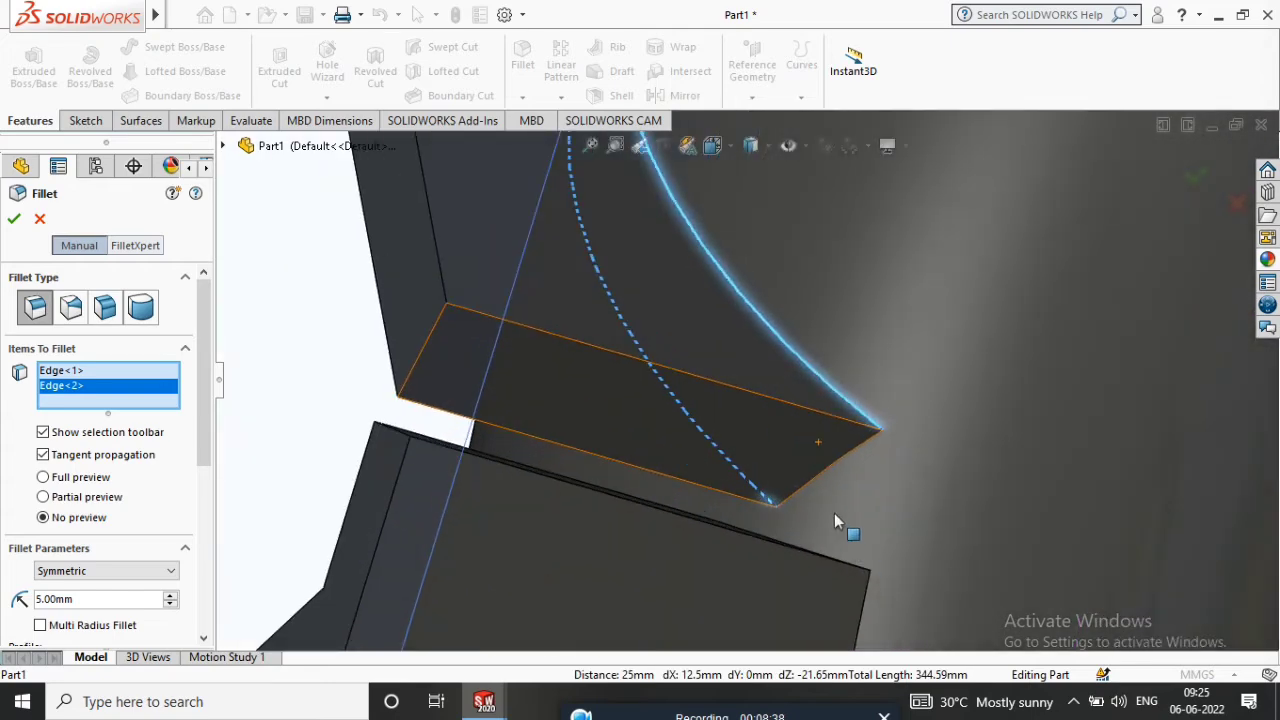
pyautogui.click(823, 469)
pyautogui.scroll(3, 827, 458)
pyautogui.moveTo(828, 462); pyautogui.dragTo(740, 290, button='middle')
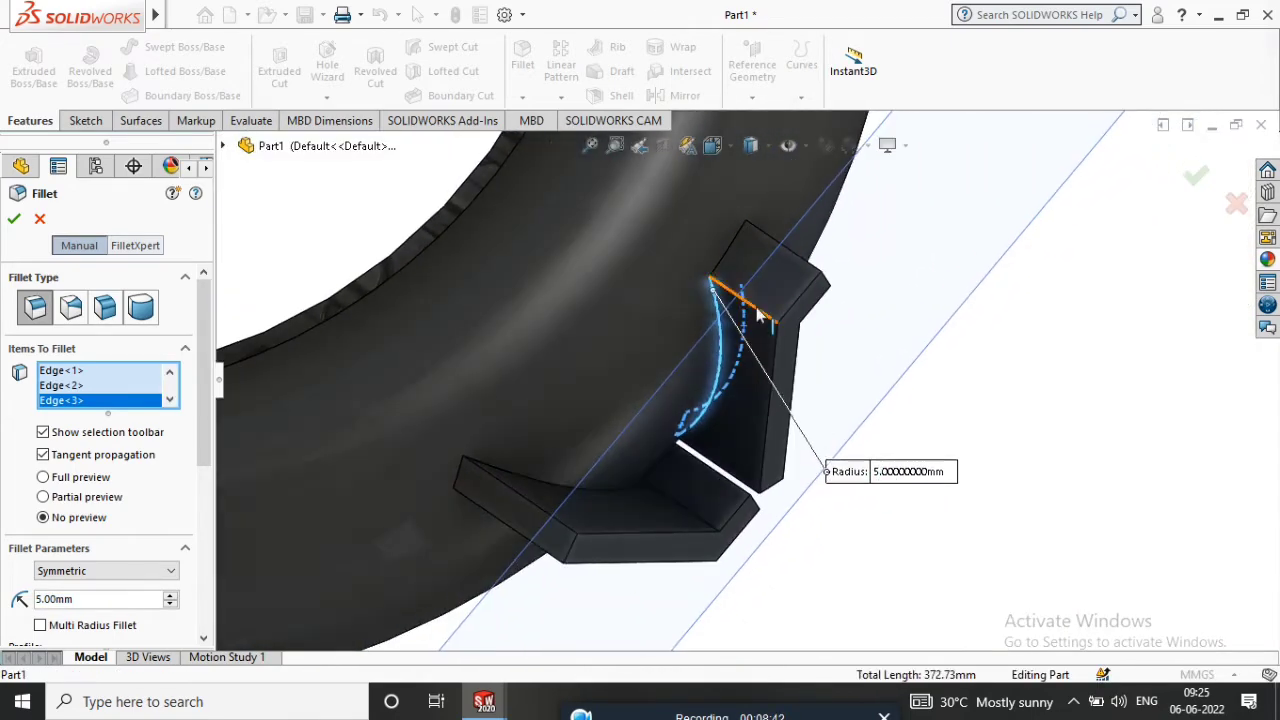
pyautogui.click(730, 260)
pyautogui.scroll(-1, 732, 238)
pyautogui.moveTo(698, 238); pyautogui.dragTo(719, 273, button='middle')
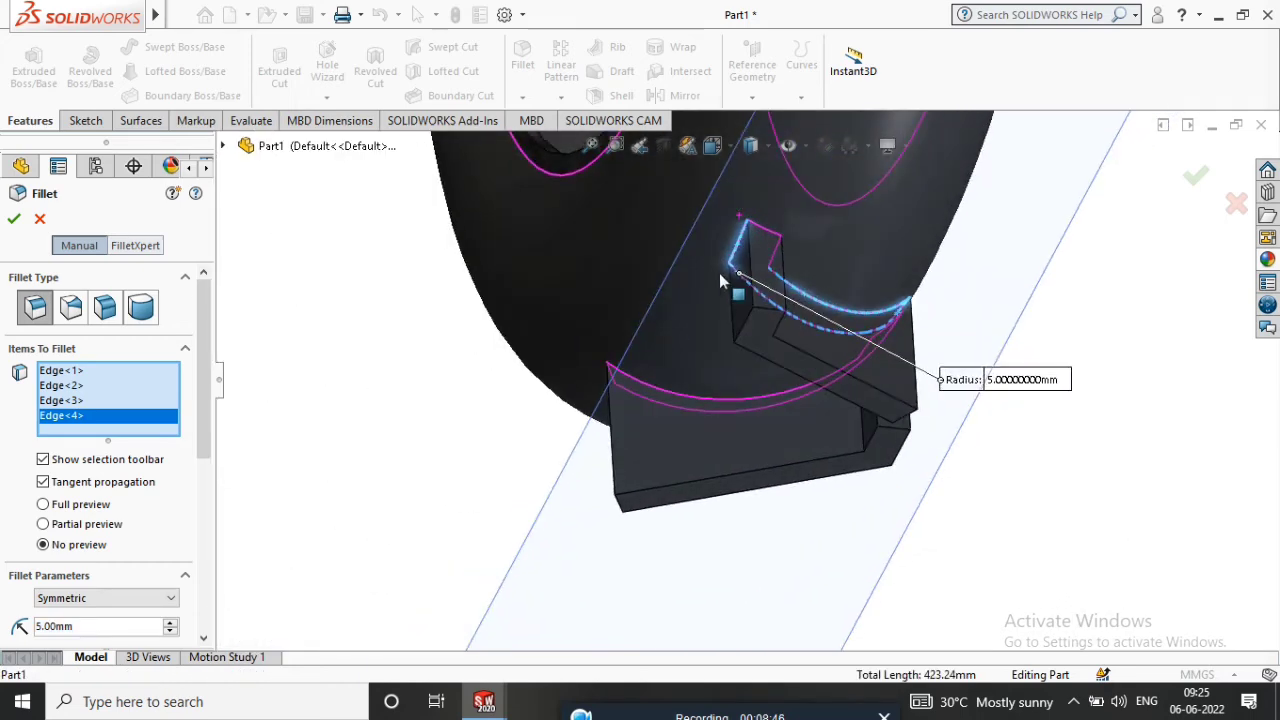
# Add the remaining base edges of both tread lugs to the selection and apply the 5 mm fillet.
pyautogui.scroll(-5, 740, 274)
pyautogui.click(760, 325)
pyautogui.scroll(5, 775, 330)
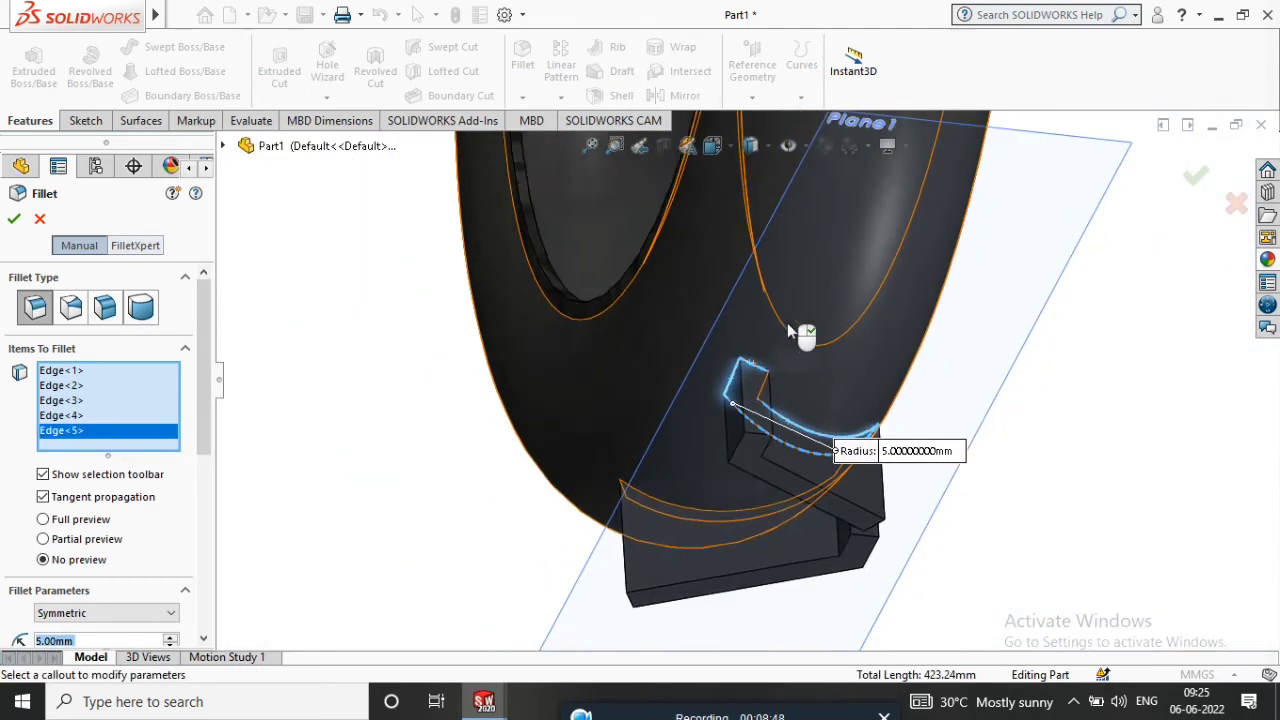
pyautogui.moveTo(590, 712)
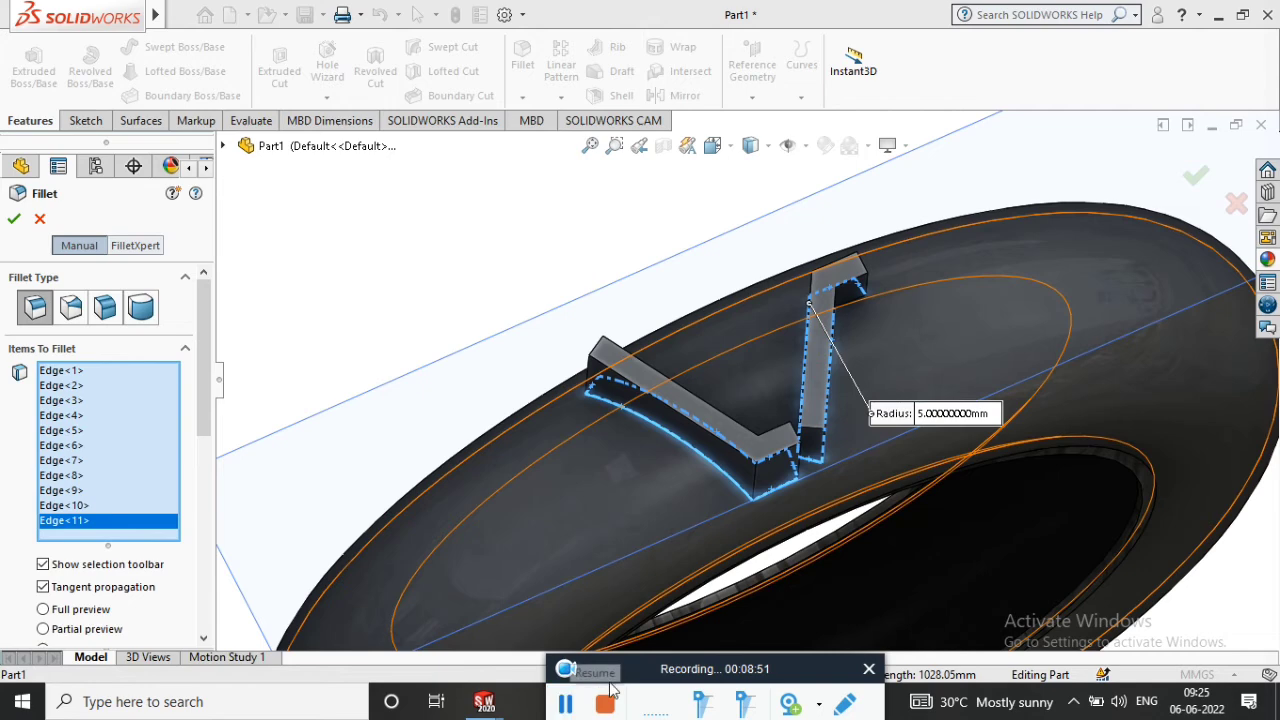
pyautogui.click(21, 217)
# Hide the offset reference plane used for the tread sketch.
pyautogui.moveTo(787, 350); pyautogui.dragTo(810, 212, button='middle')
pyautogui.rightClick(863, 204)
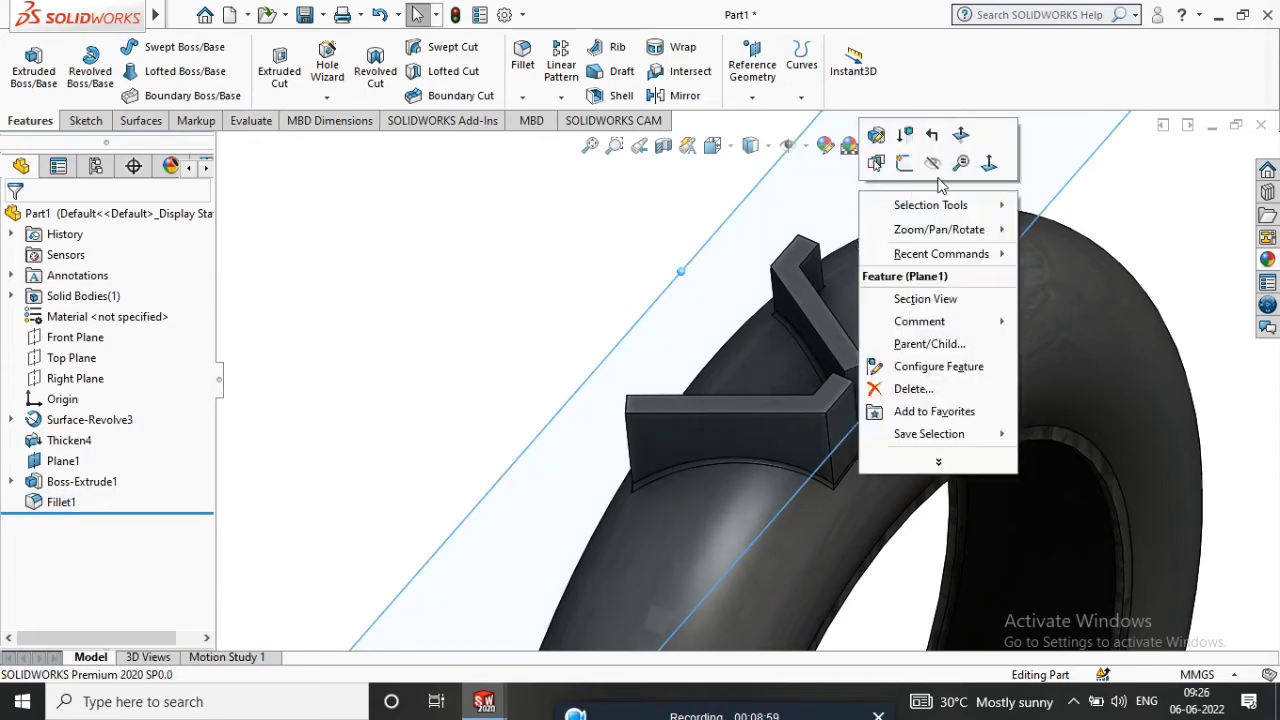
pyautogui.click(932, 163)
# Circular-pattern the tread lug extrusion and its fillet about the tyre's inner rim edge, with 17 equally spaced instances over 360°.
pyautogui.moveTo(897, 273); pyautogui.dragTo(334, 357, button='middle')
pyautogui.moveTo(463, 358); pyautogui.dragTo(612, 355, button='middle')
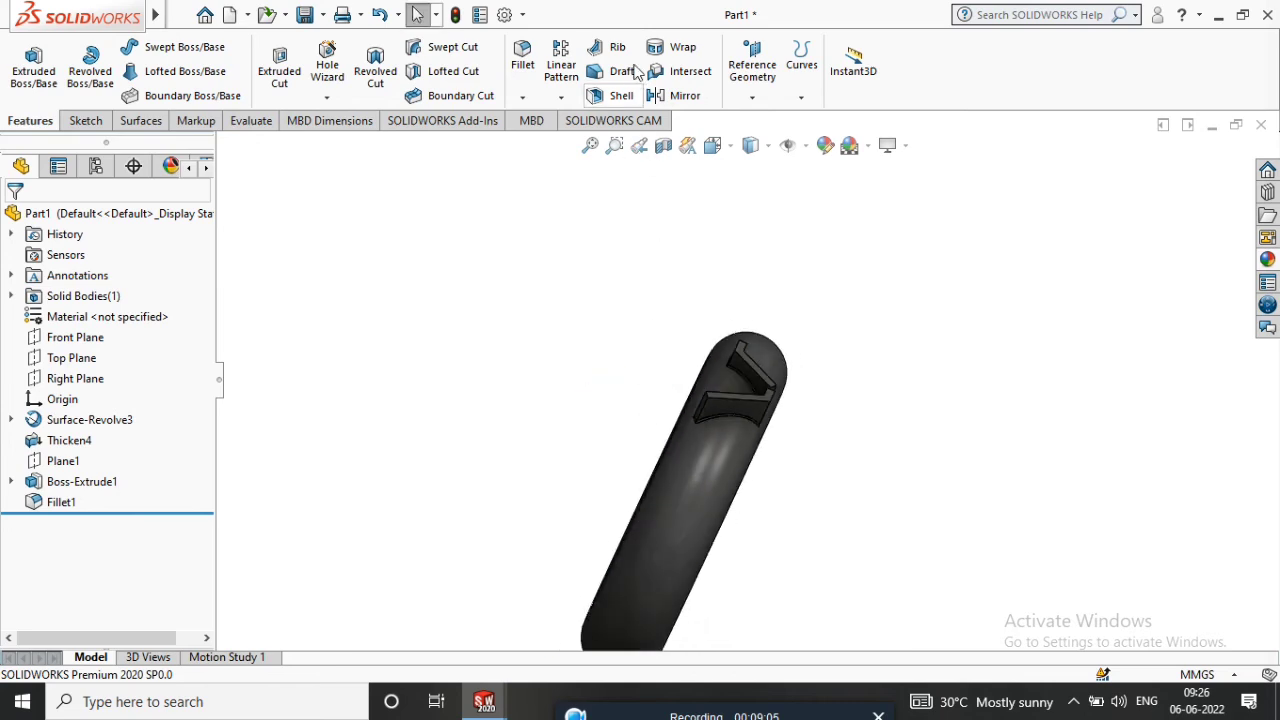
pyautogui.click(560, 98)
pyautogui.click(566, 141)
pyautogui.moveTo(651, 306); pyautogui.dragTo(643, 352, button='middle')
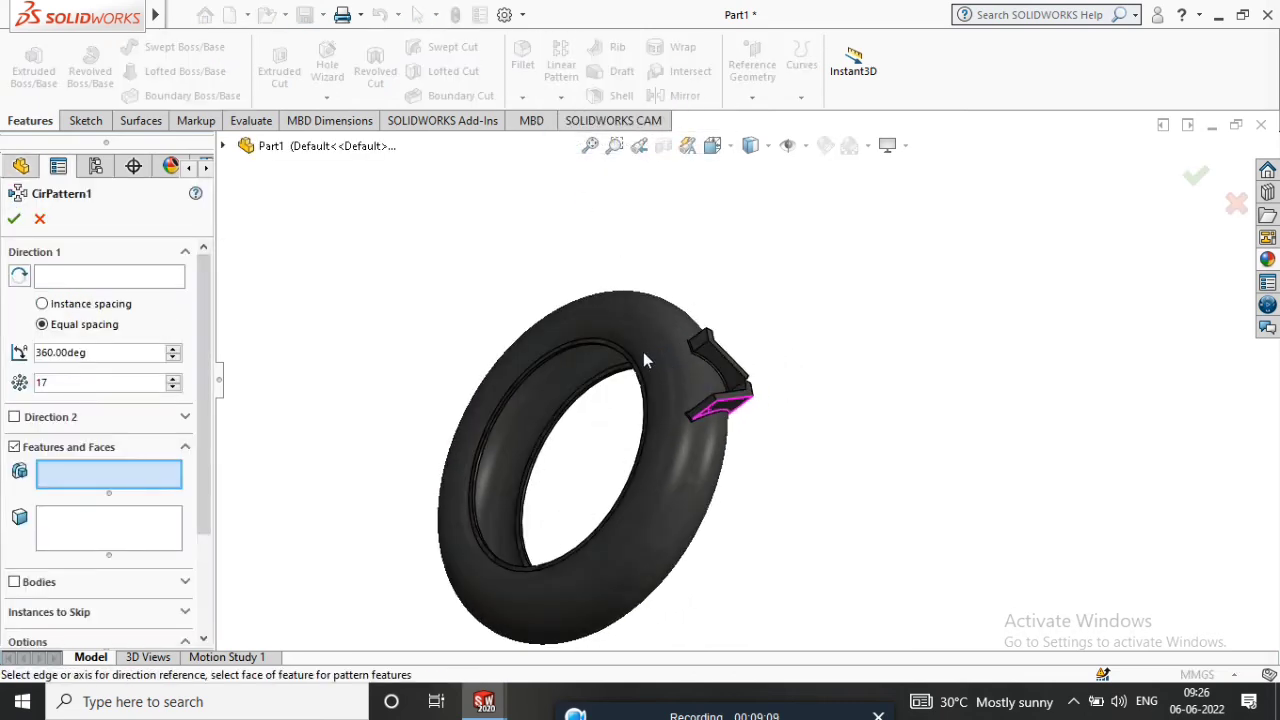
pyautogui.click(224, 146)
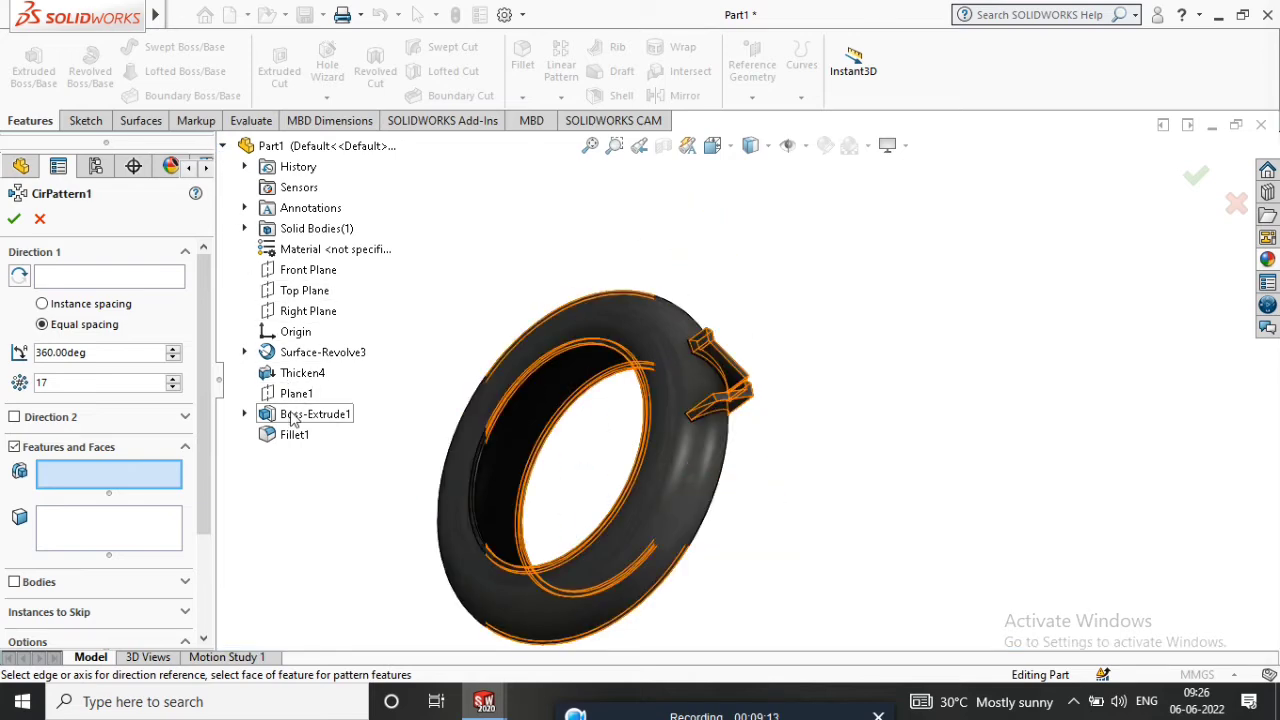
pyautogui.click(340, 414)
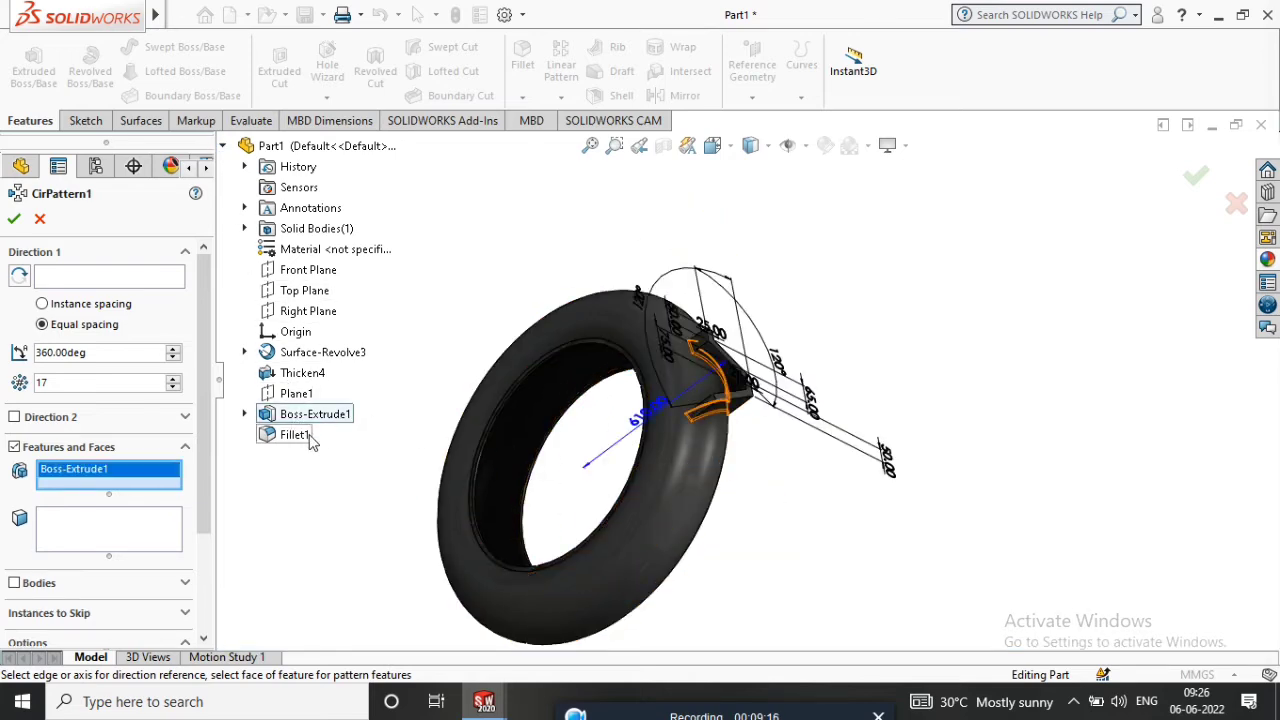
pyautogui.click(266, 438)
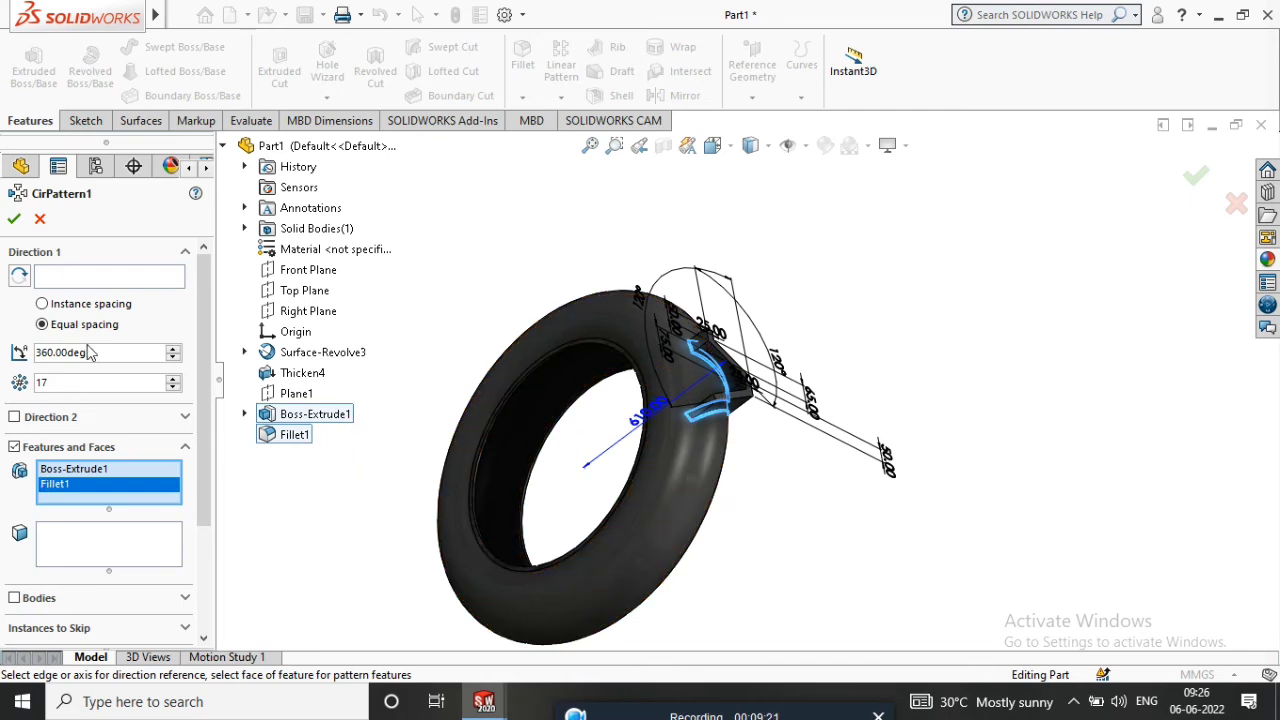
pyautogui.click(93, 282)
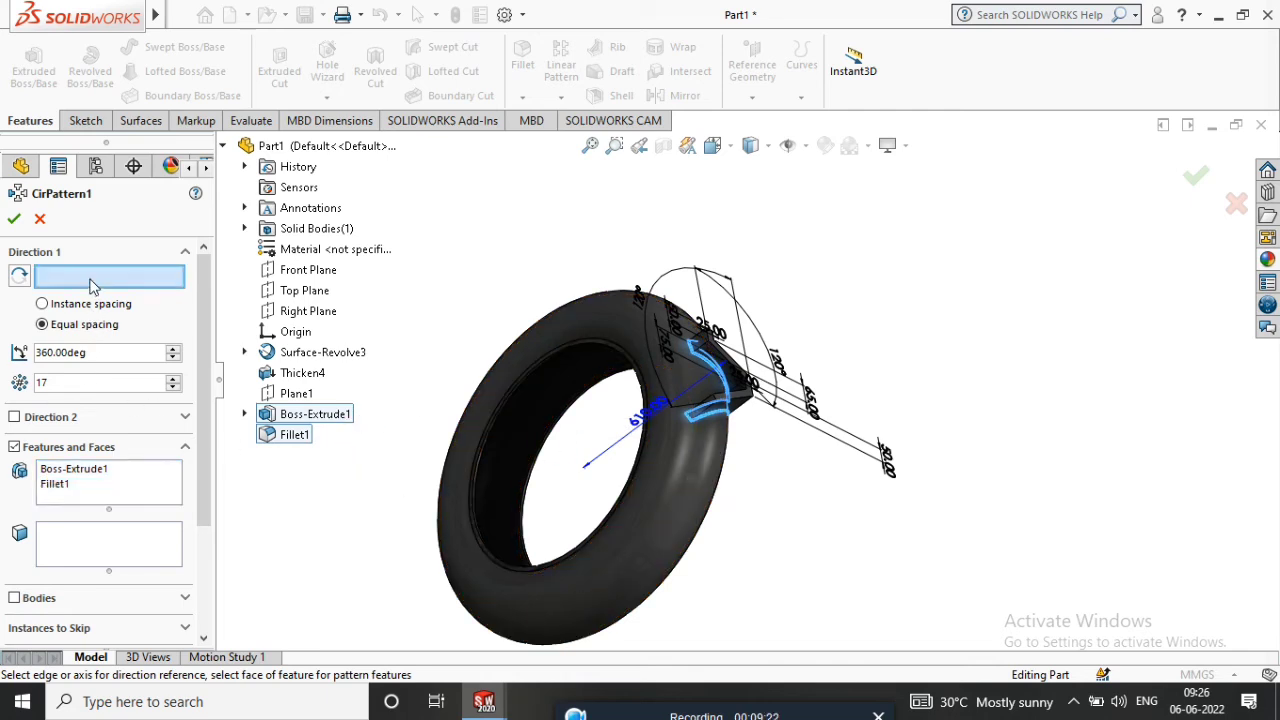
pyautogui.click(565, 350)
pyautogui.moveTo(565, 410); pyautogui.dragTo(650, 470, button='middle')
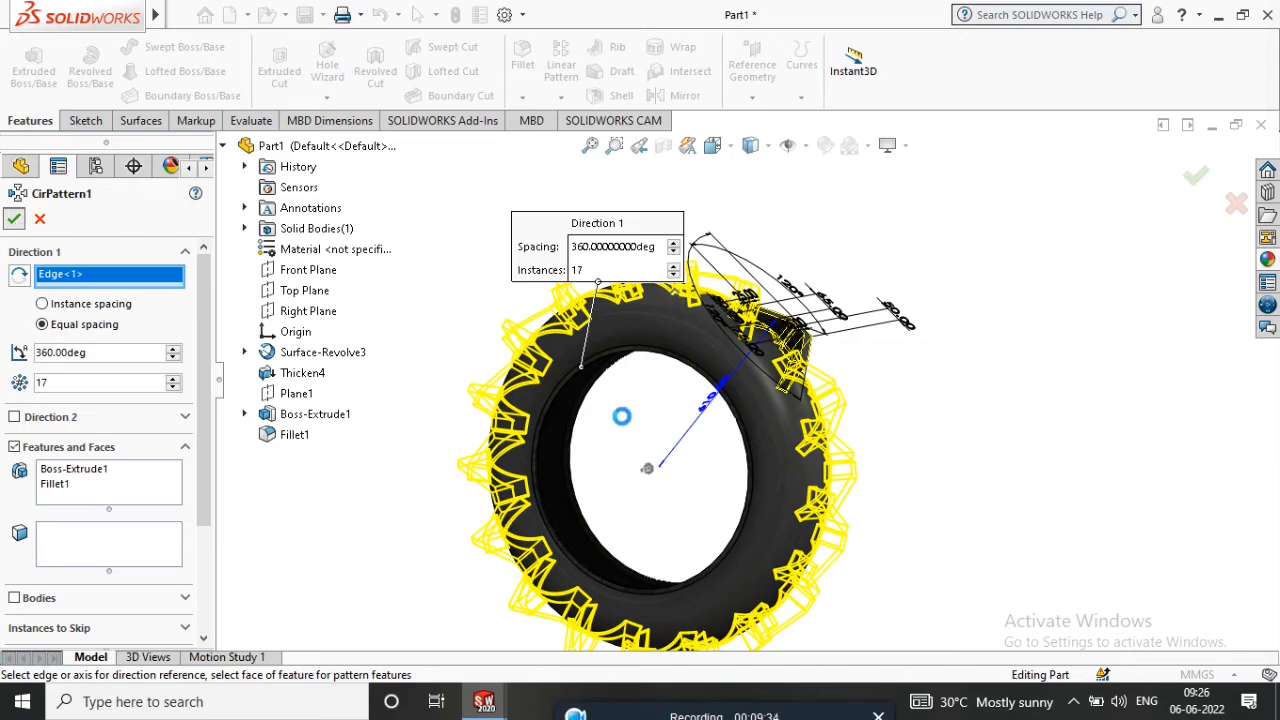
# Apply the tire tread textured rubber appearance to the tread lug extrusion, its fillet and the circular pattern.
pyautogui.moveTo(640, 408); pyautogui.dragTo(588, 404, button='middle')
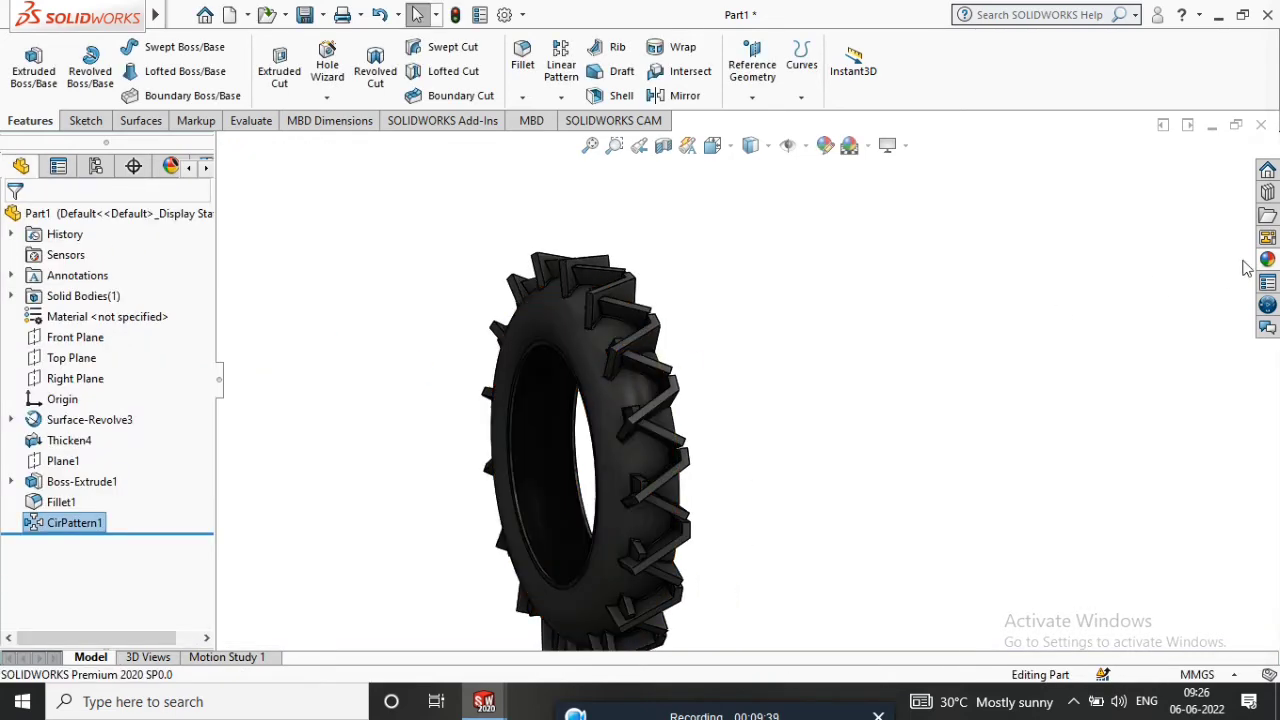
pyautogui.keyDown('shift'); pyautogui.click(60, 484); pyautogui.keyUp('shift')
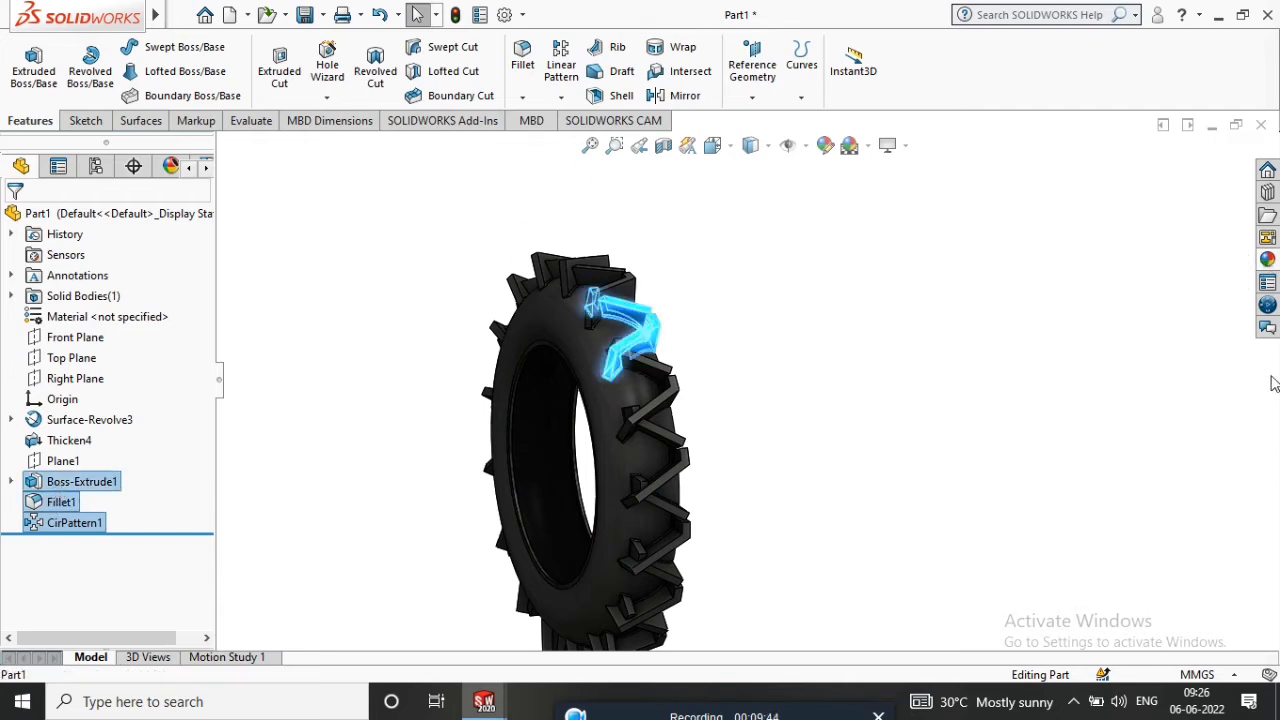
pyautogui.click(1267, 259)
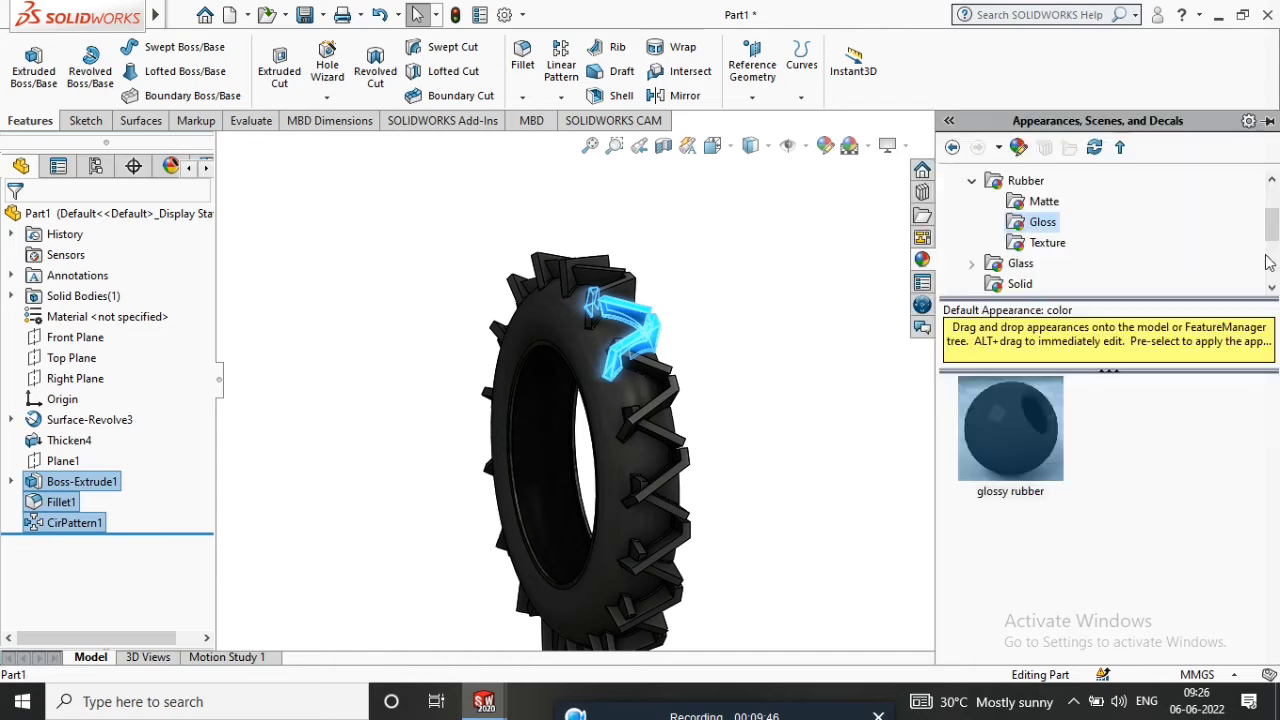
pyautogui.click(1040, 243)
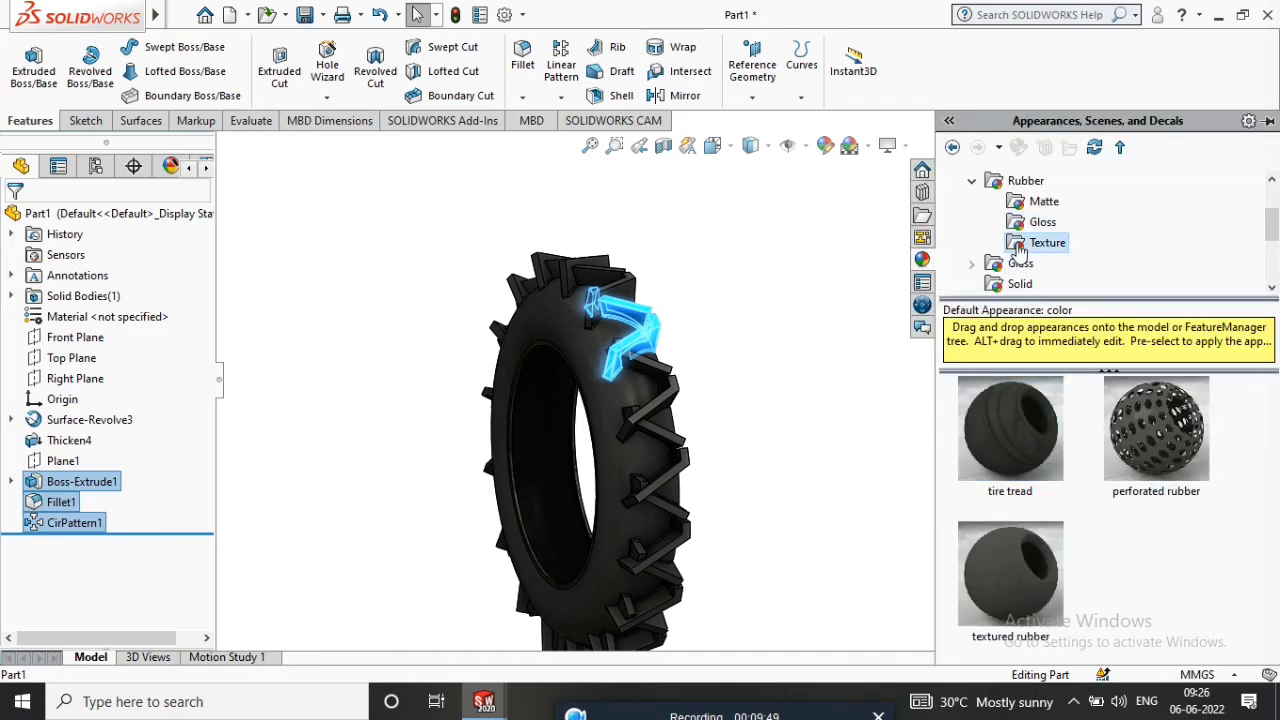
pyautogui.moveTo(1047, 413); pyautogui.dragTo(836, 334)
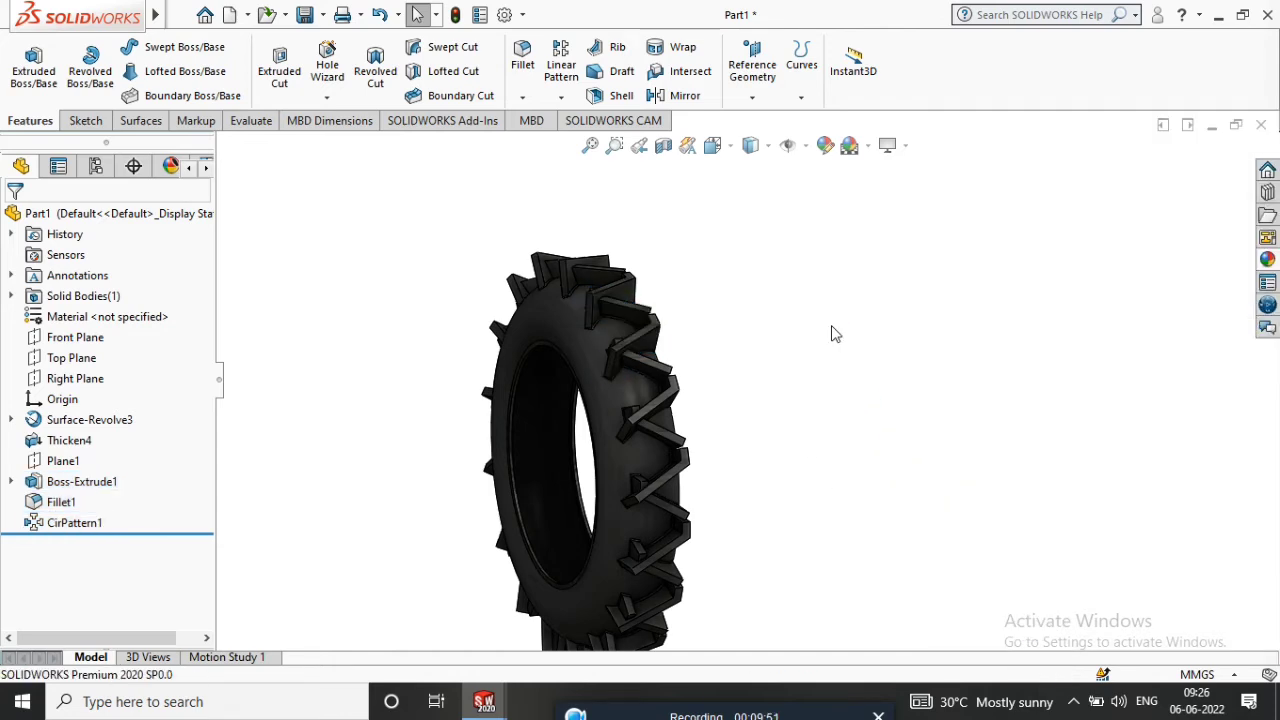
# Apply the tire tread textured rubber appearance to the tyre's outer surface between the lugs.
pyautogui.moveTo(836, 386); pyautogui.dragTo(666, 404, button='middle')
pyautogui.scroll(-4, 700, 338)
pyautogui.scroll(4, 680, 337)
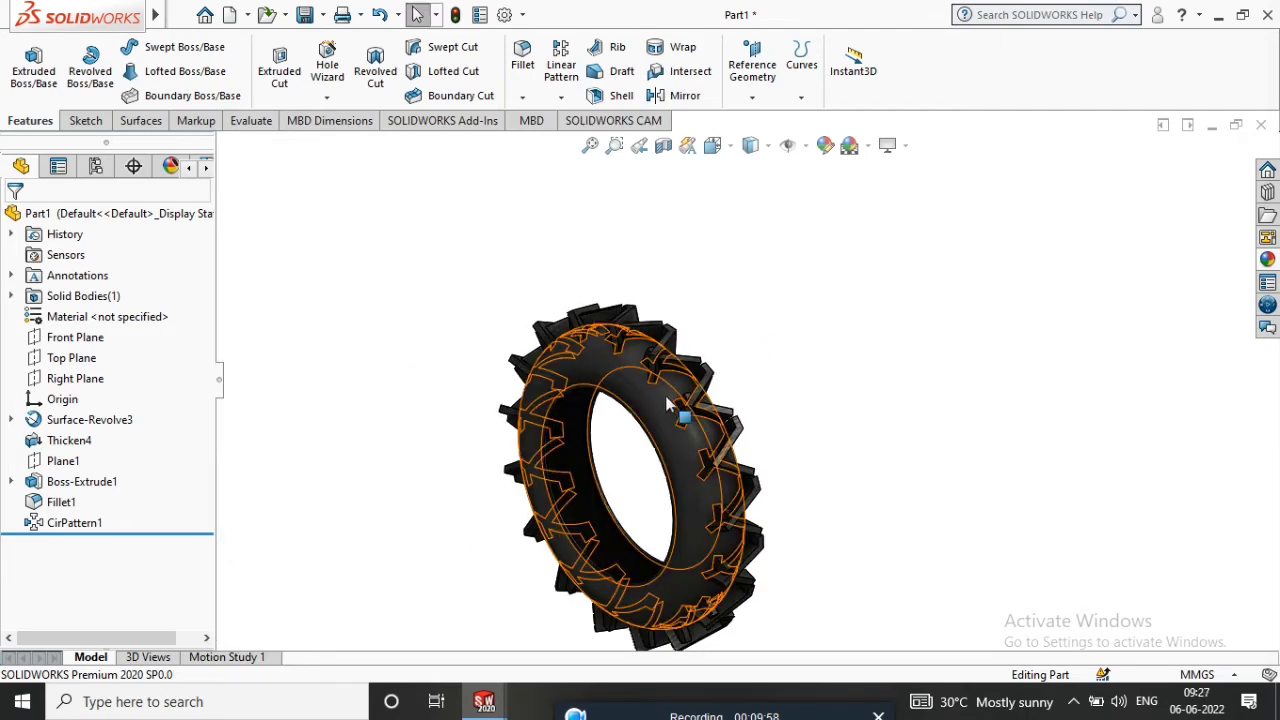
pyautogui.click(655, 412)
pyautogui.click(1268, 262)
pyautogui.moveTo(1006, 440); pyautogui.dragTo(850, 423)
pyautogui.moveTo(843, 427); pyautogui.dragTo(737, 451, button='middle')
pyautogui.scroll(-5, 740, 435)
pyautogui.scroll(5, 744, 432)
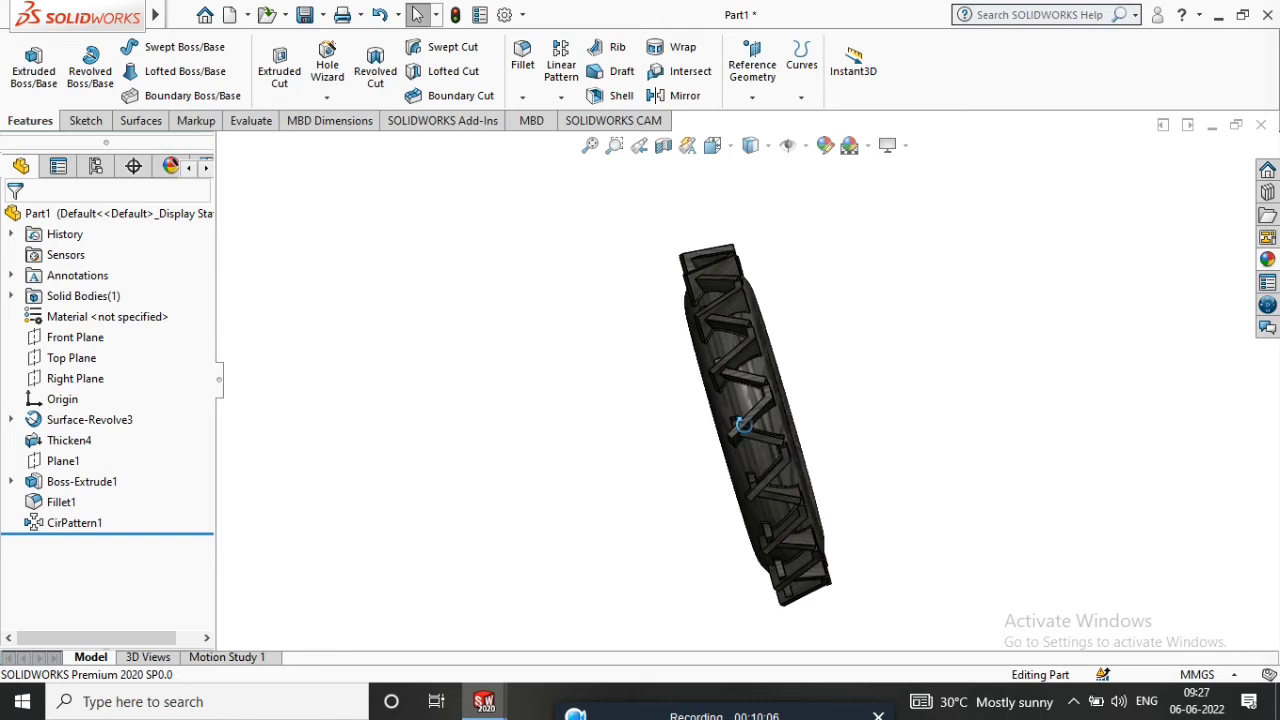
# Orient the view normal to the Top Plane and start a new sketch on that plane.
pyautogui.click(86, 360)
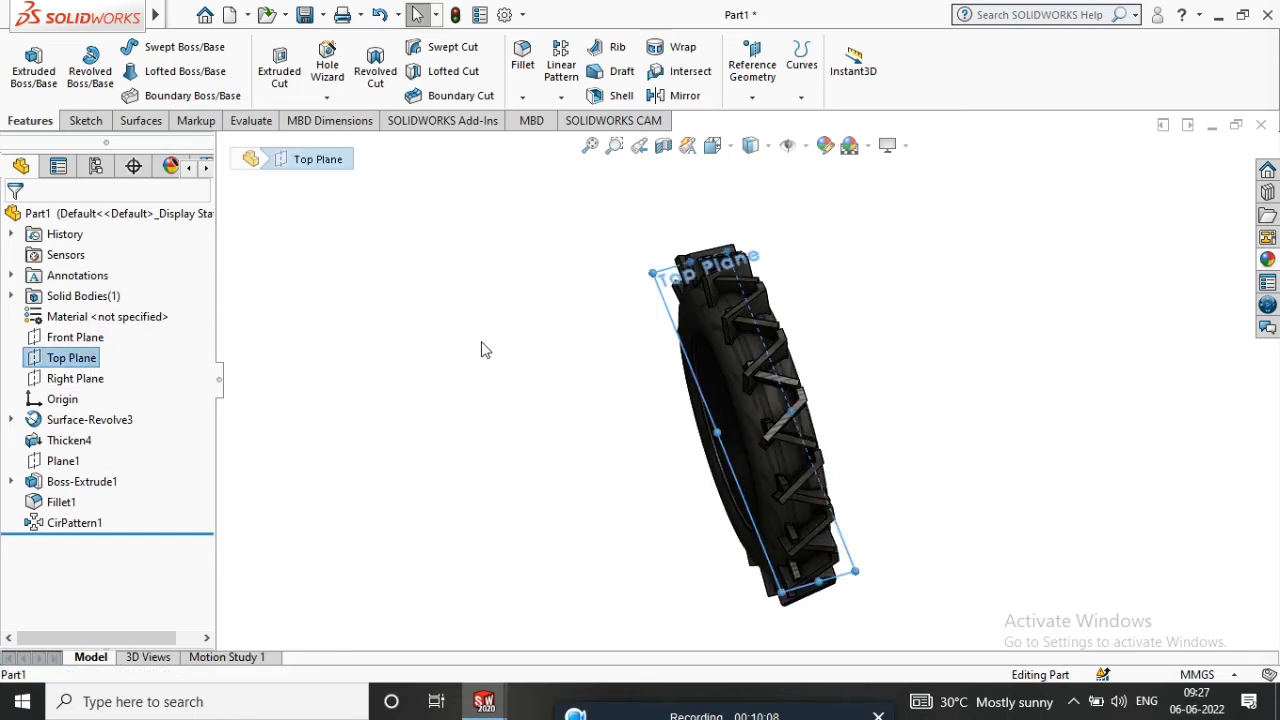
pyautogui.rightClick(676, 304)
pyautogui.click(320, 283)
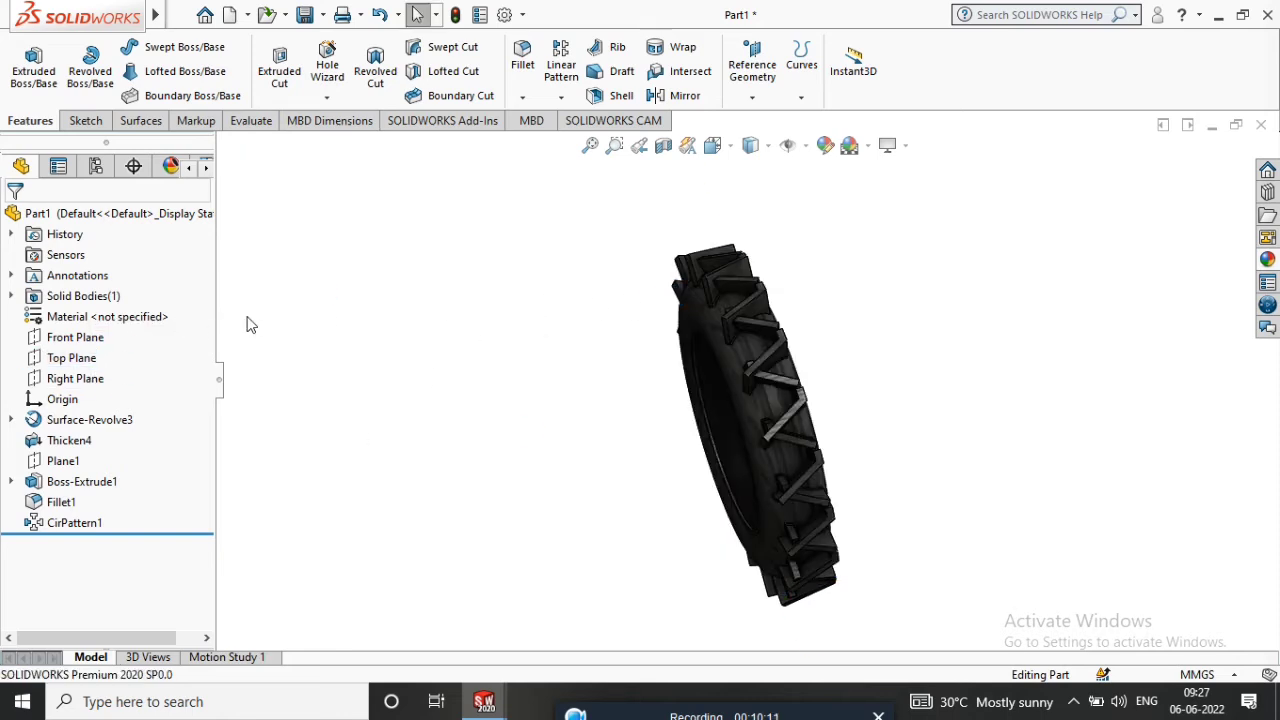
pyautogui.click(71, 358)
pyautogui.scroll(-4, 655, 284)
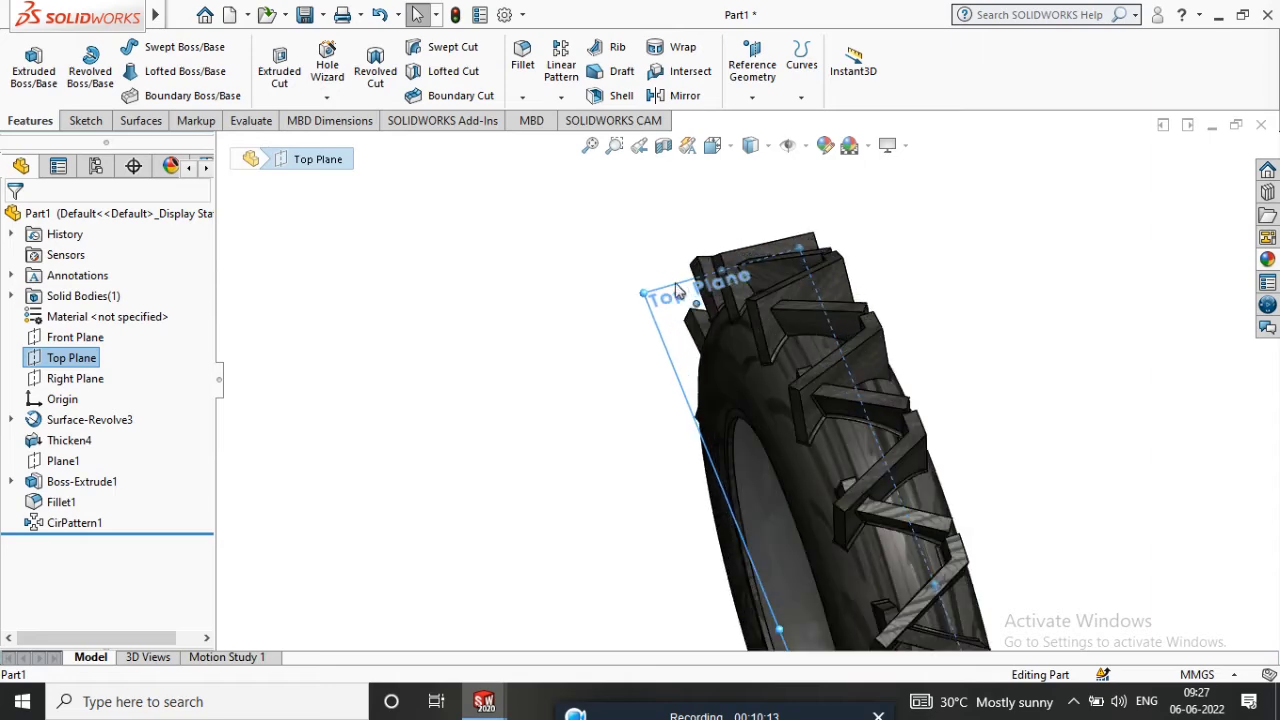
pyautogui.rightClick(664, 290)
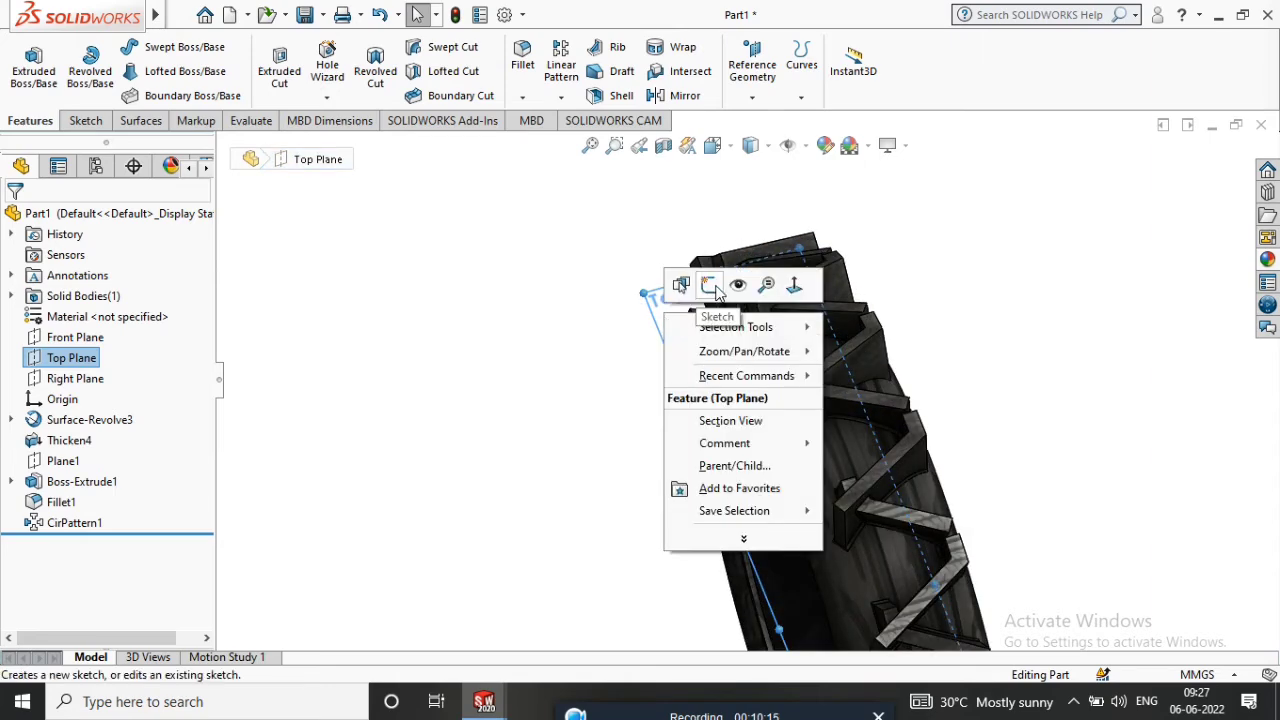
pyautogui.click(794, 285)
pyautogui.rightClick(710, 180)
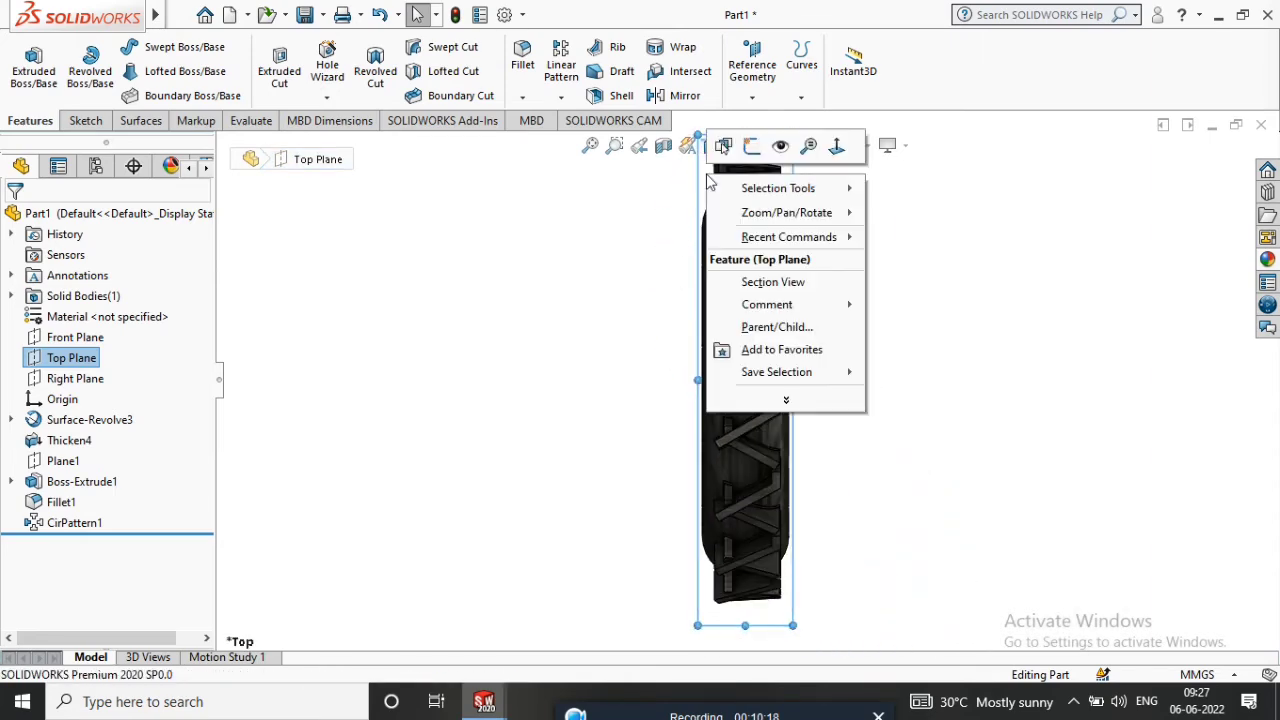
pyautogui.click(752, 146)
pyautogui.scroll(-5, 765, 282)
pyautogui.scroll(5, 765, 282)
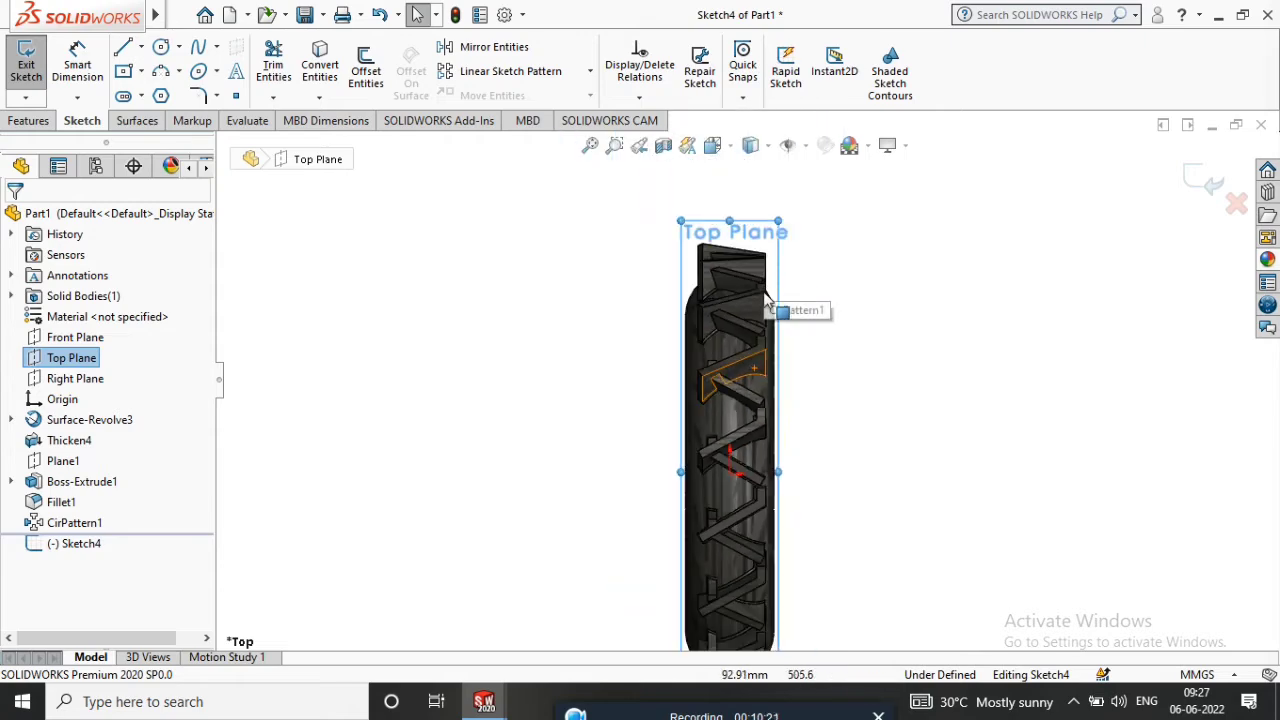
pyautogui.moveTo(583, 693)
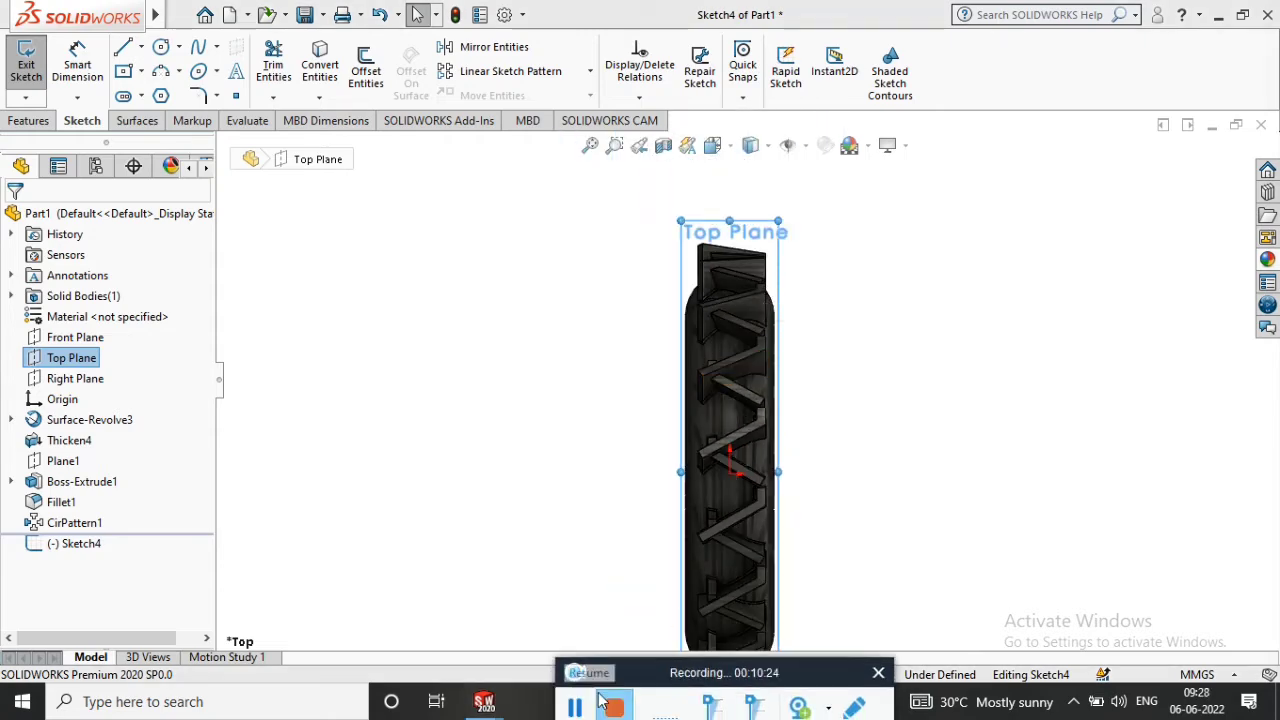
pyautogui.click(141, 47)
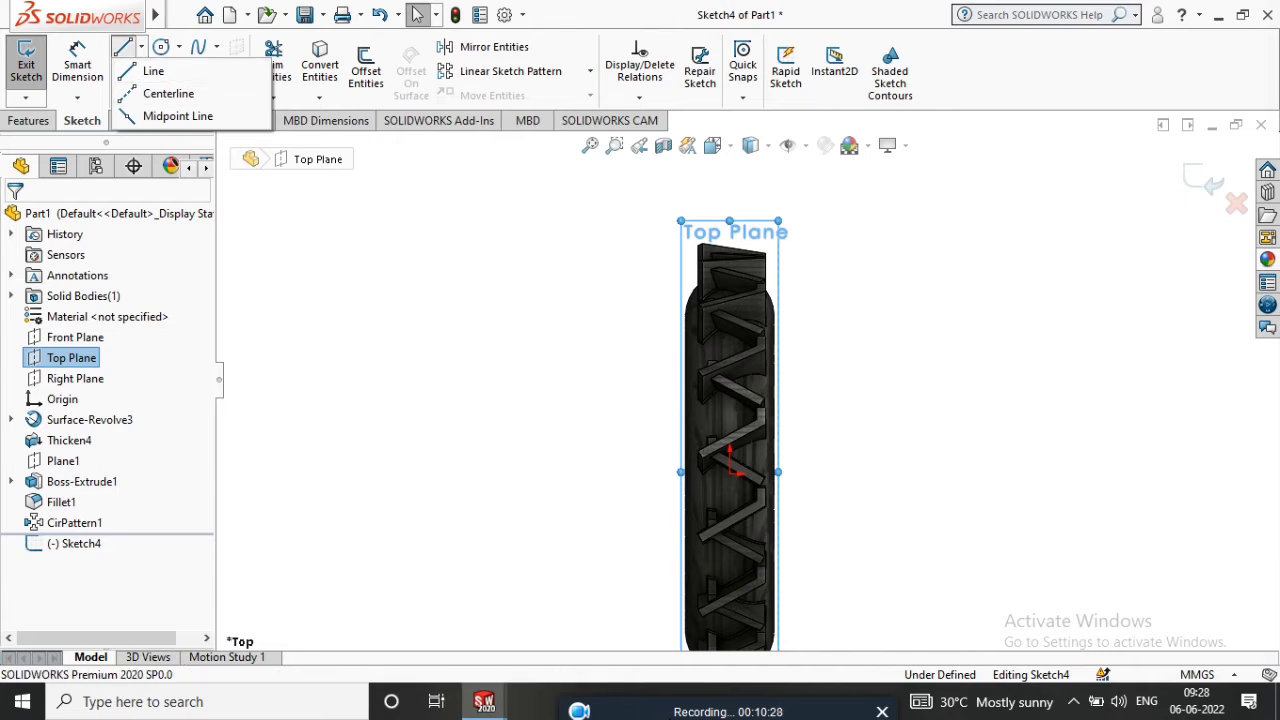
pyautogui.click(651, 712)
pyautogui.click(573, 707)
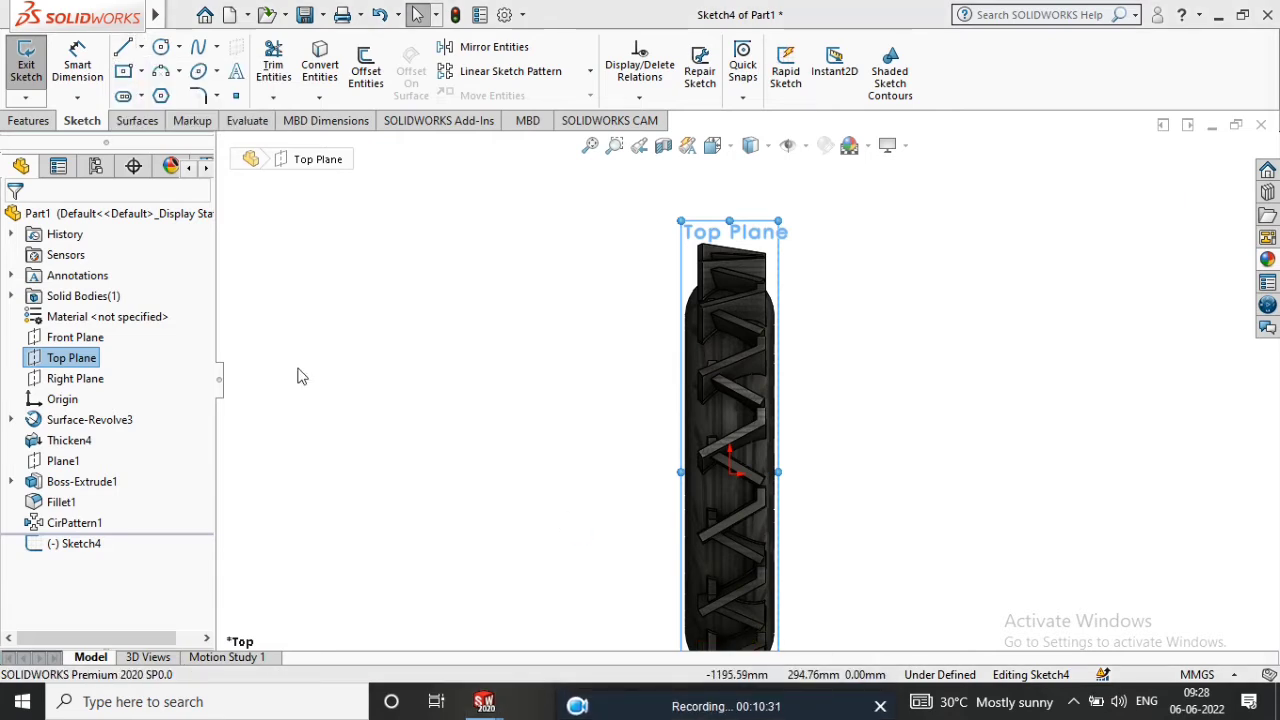
# Sketch a horizontal centerline through the origin, extending past both sides of the tyre.
pyautogui.click(143, 47)
pyautogui.click(160, 91)
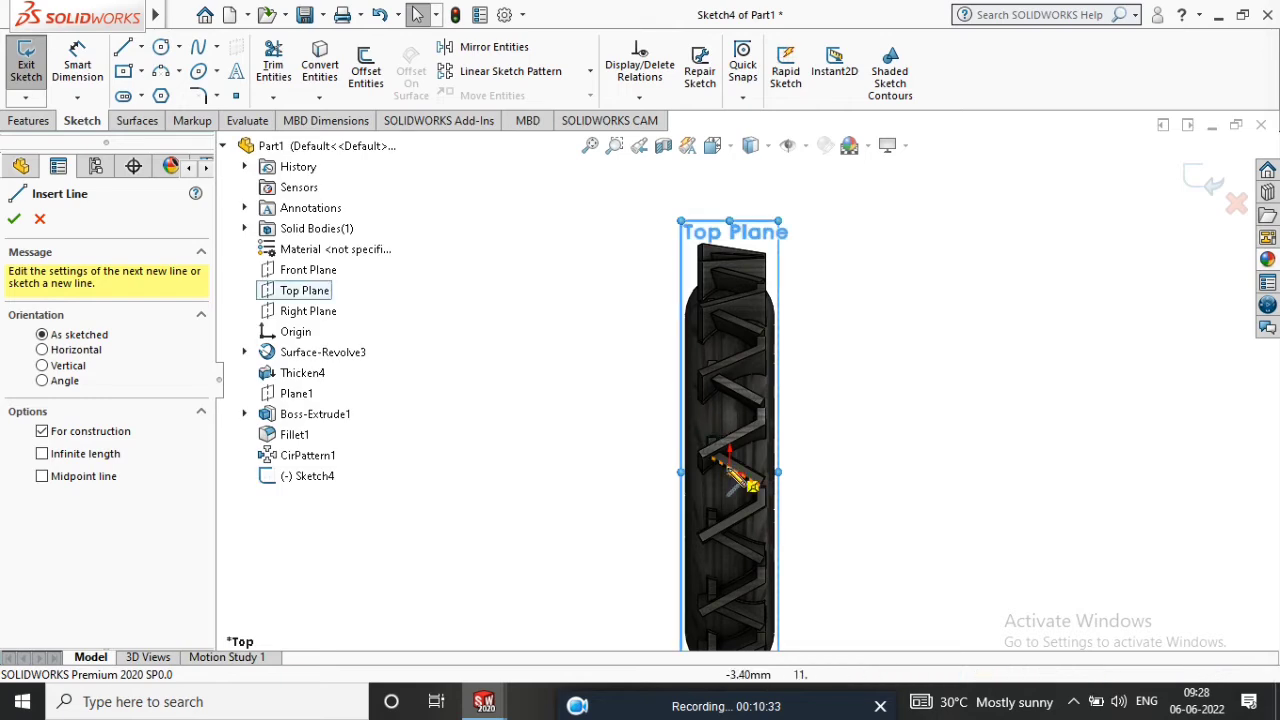
pyautogui.click(531, 474)
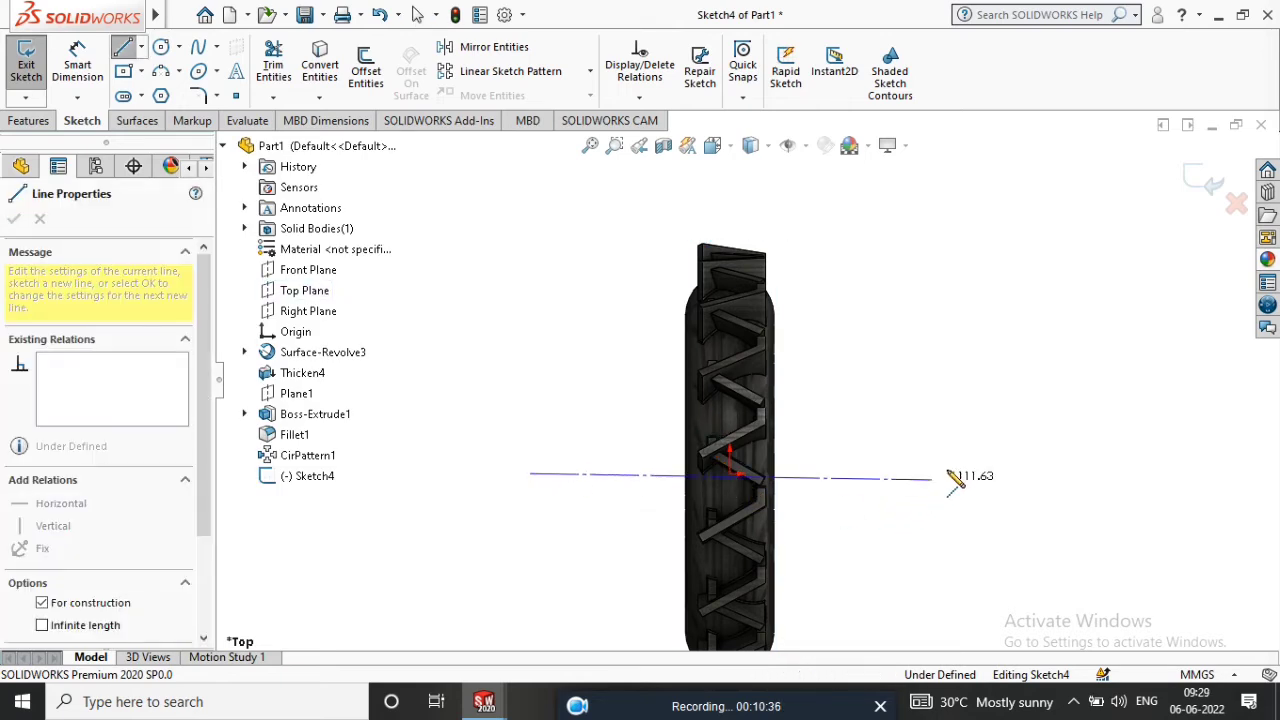
pyautogui.click(969, 474)
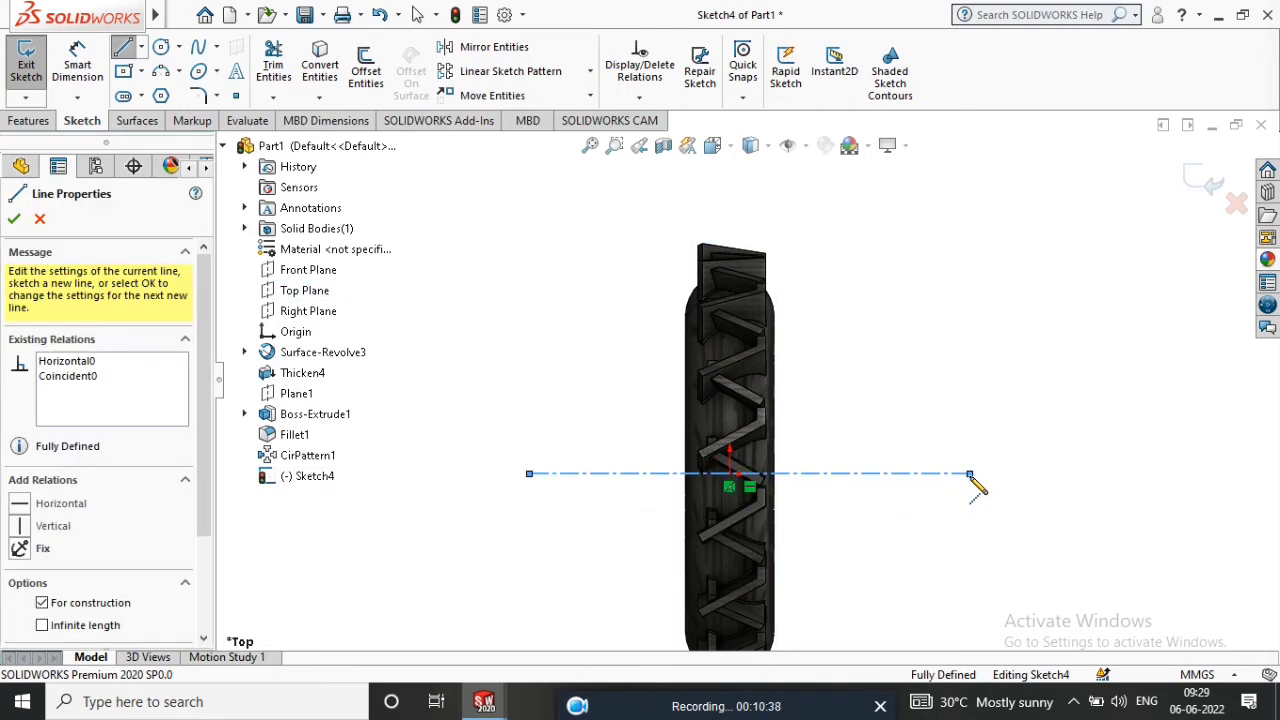
pyautogui.rightClick(858, 312)
pyautogui.click(880, 314)
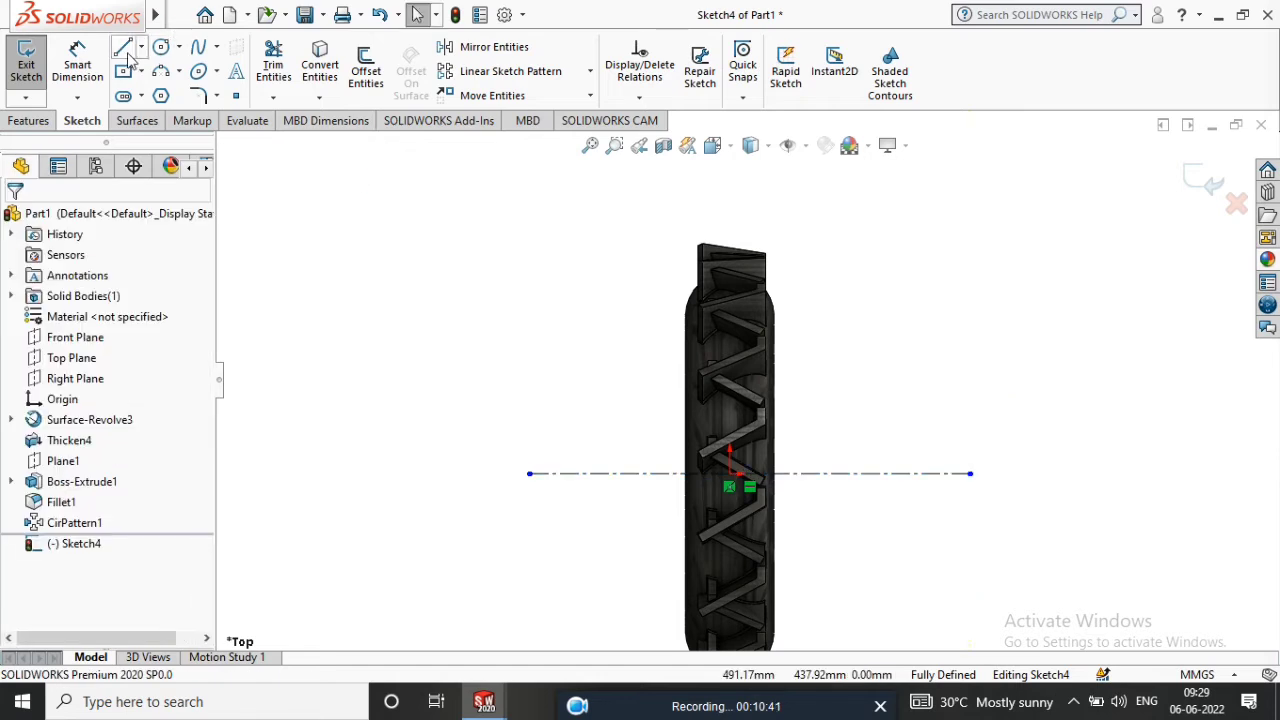
# Sketch a vertical centerline from the origin up past the tyre's upper edge.
pyautogui.click(141, 47)
pyautogui.click(150, 91)
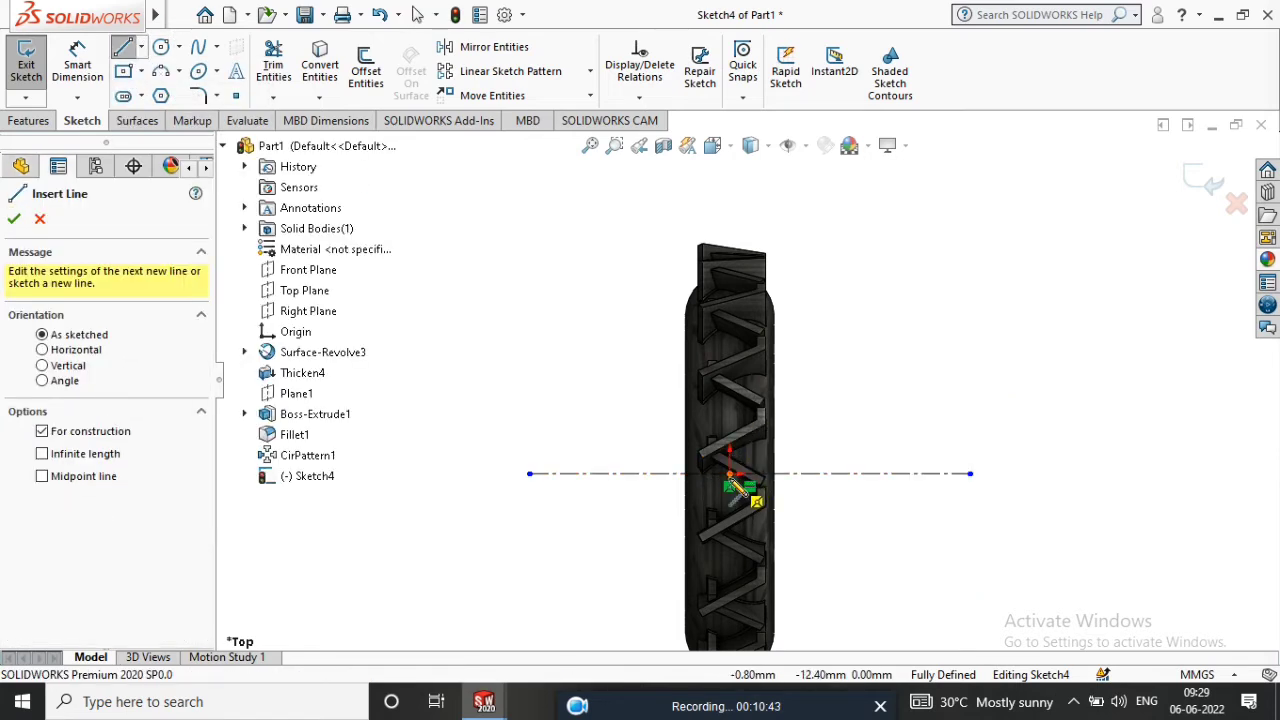
pyautogui.click(731, 475)
pyautogui.click(730, 196)
pyautogui.rightClick(905, 238)
pyautogui.click(925, 239)
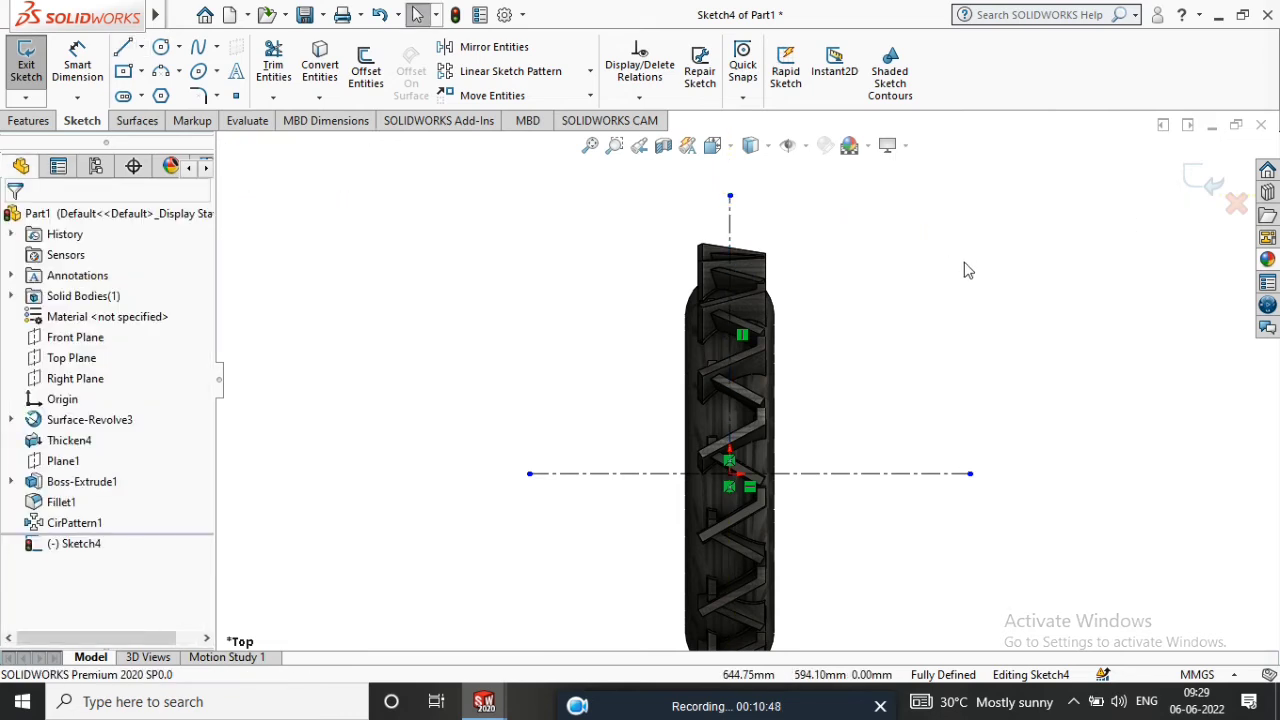
# Sketch a closed, square-cornered inverted-U profile of horizontal and vertical lines straddling the upper part of the tyre.
pyautogui.click(125, 48)
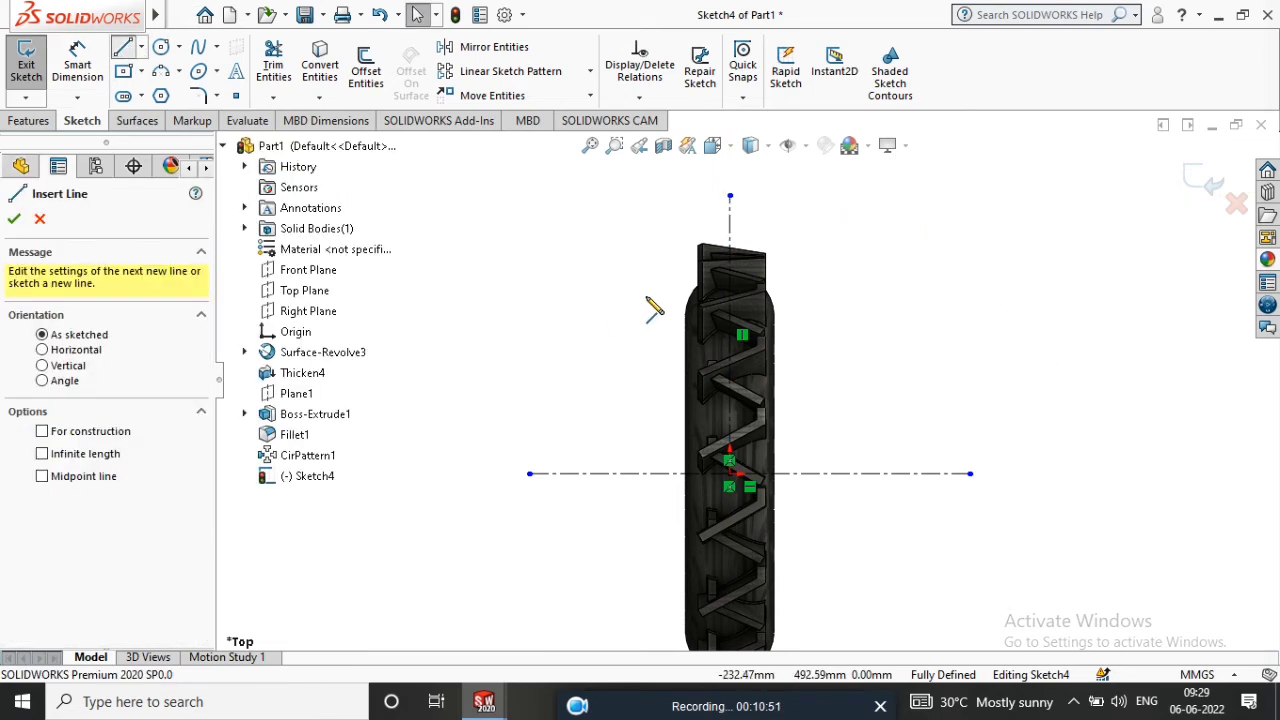
pyautogui.scroll(2, 745, 378)
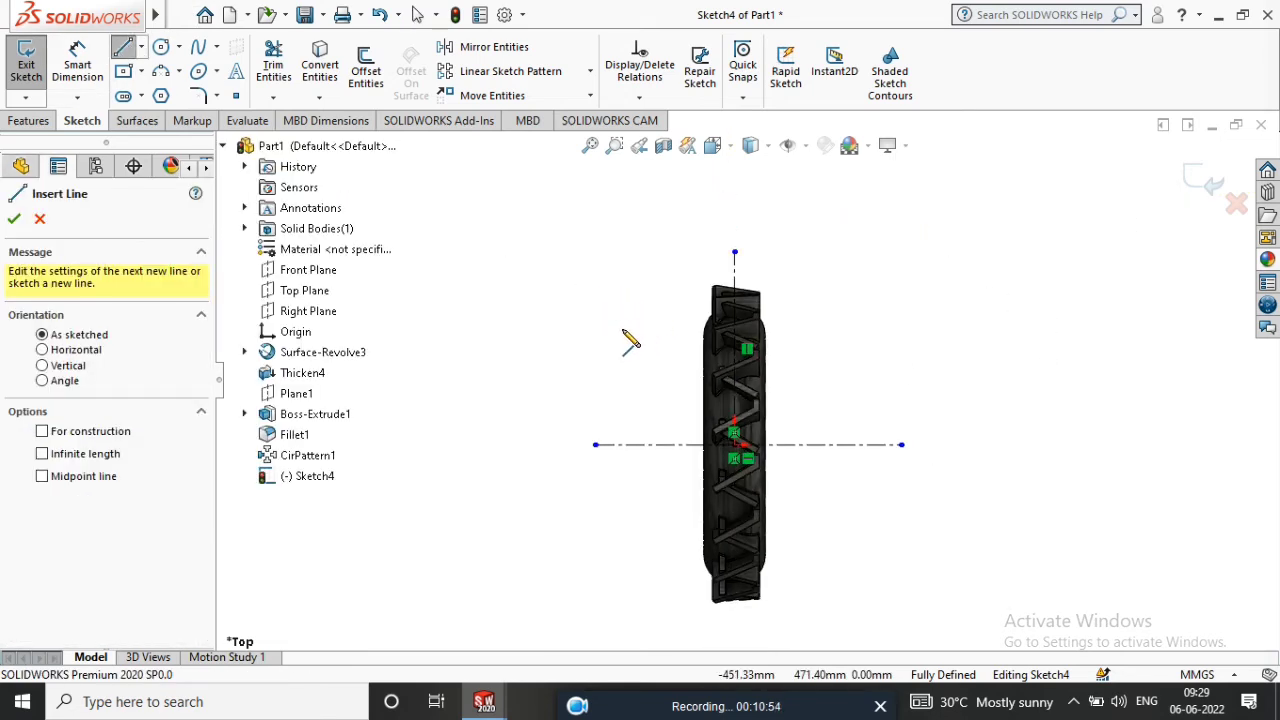
pyautogui.click(620, 324)
pyautogui.click(683, 324)
pyautogui.click(683, 200)
pyautogui.click(862, 200)
pyautogui.click(862, 324)
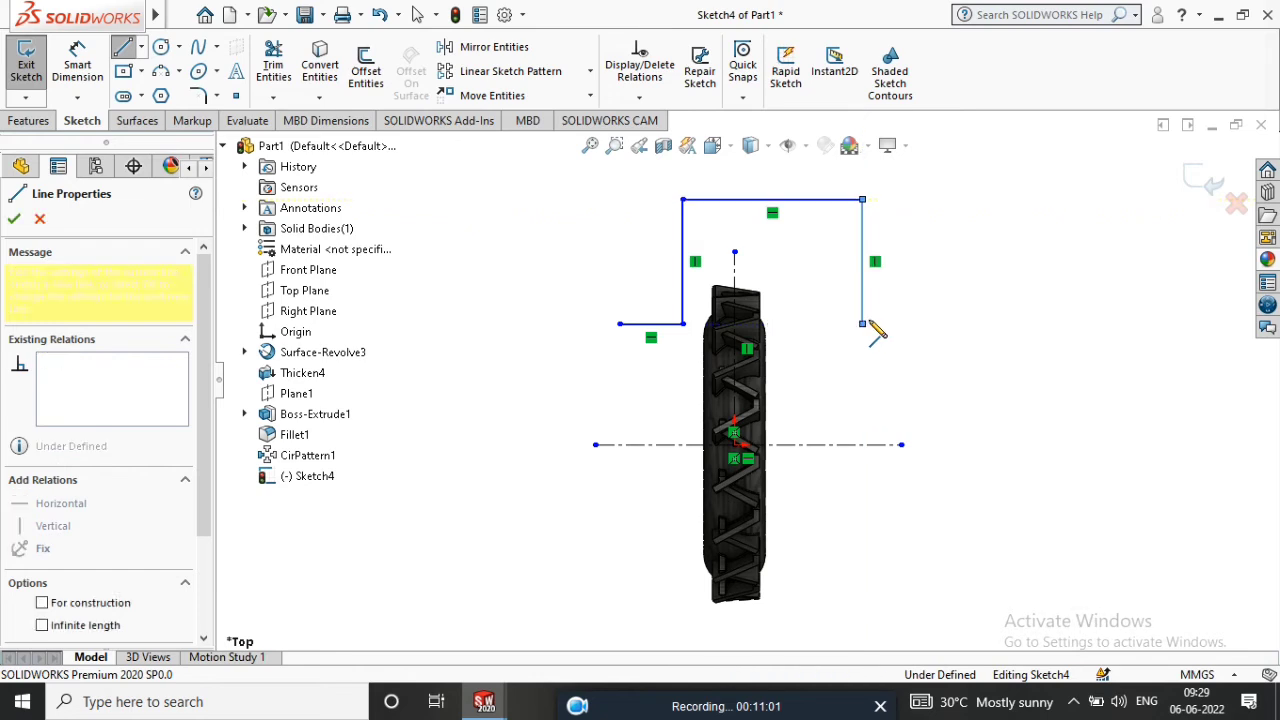
pyautogui.click(918, 326)
pyautogui.scroll(2, 931, 166)
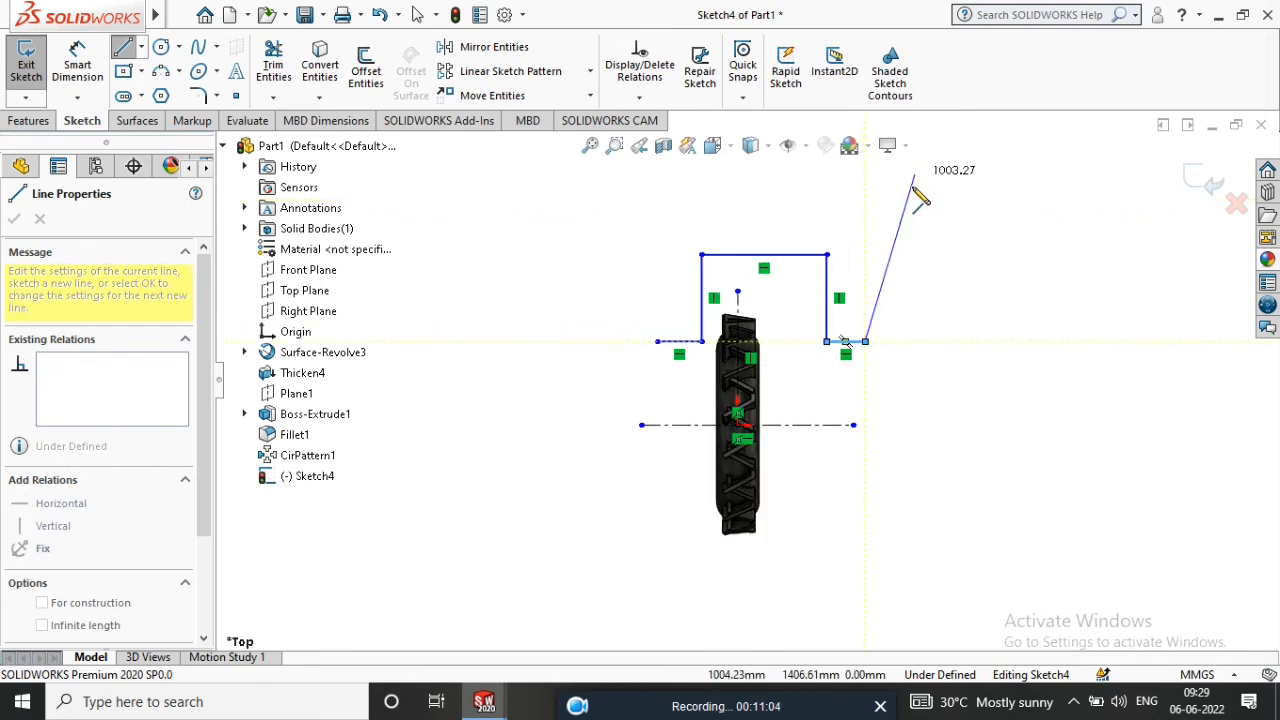
pyautogui.click(865, 201)
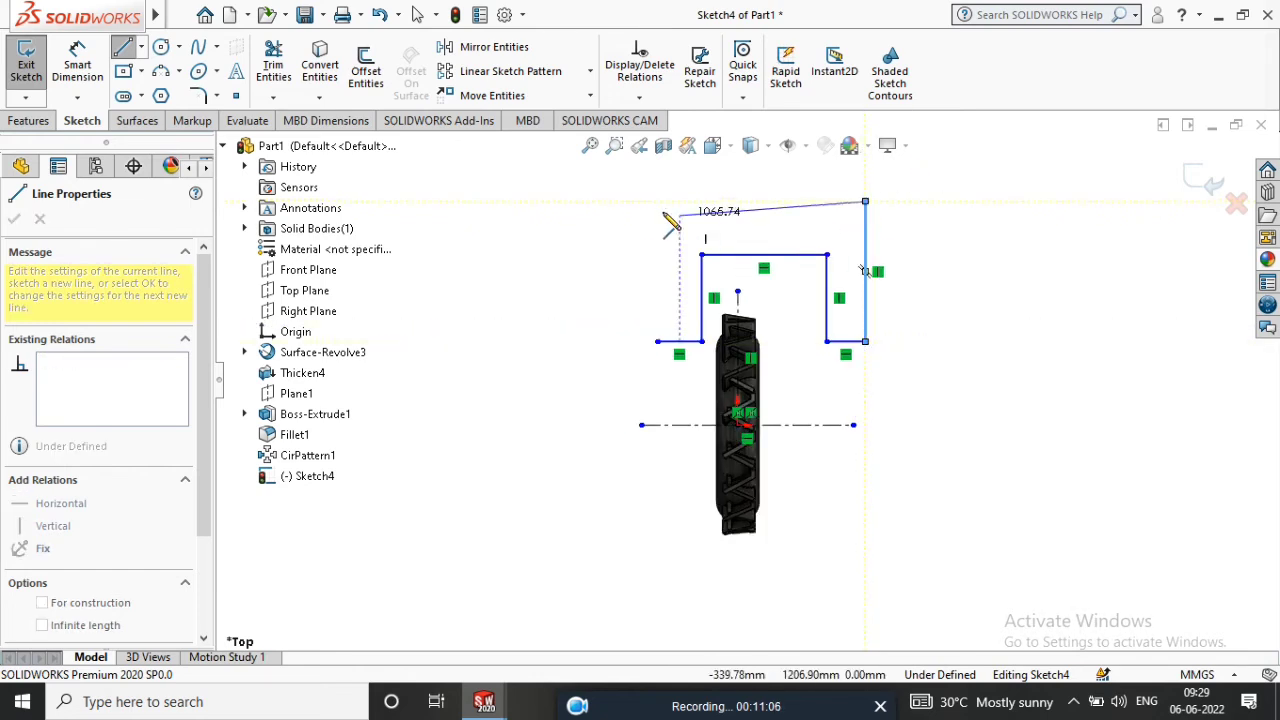
pyautogui.click(657, 201)
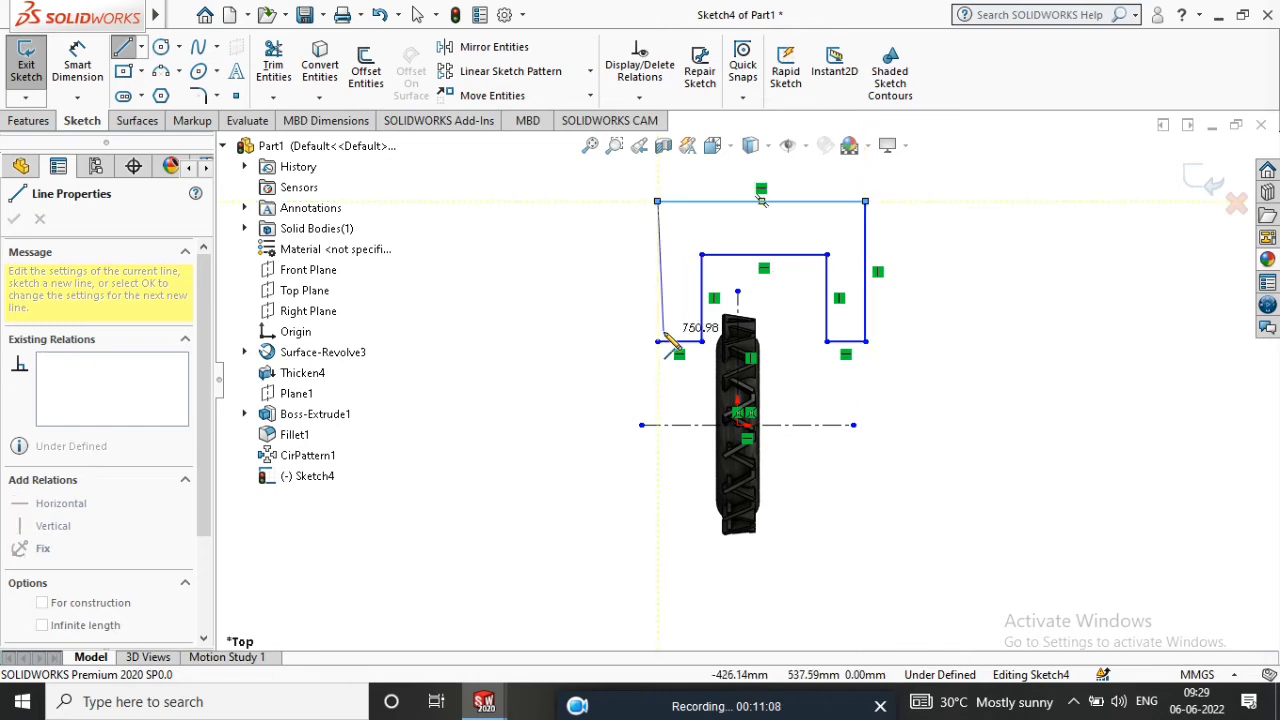
pyautogui.click(657, 341)
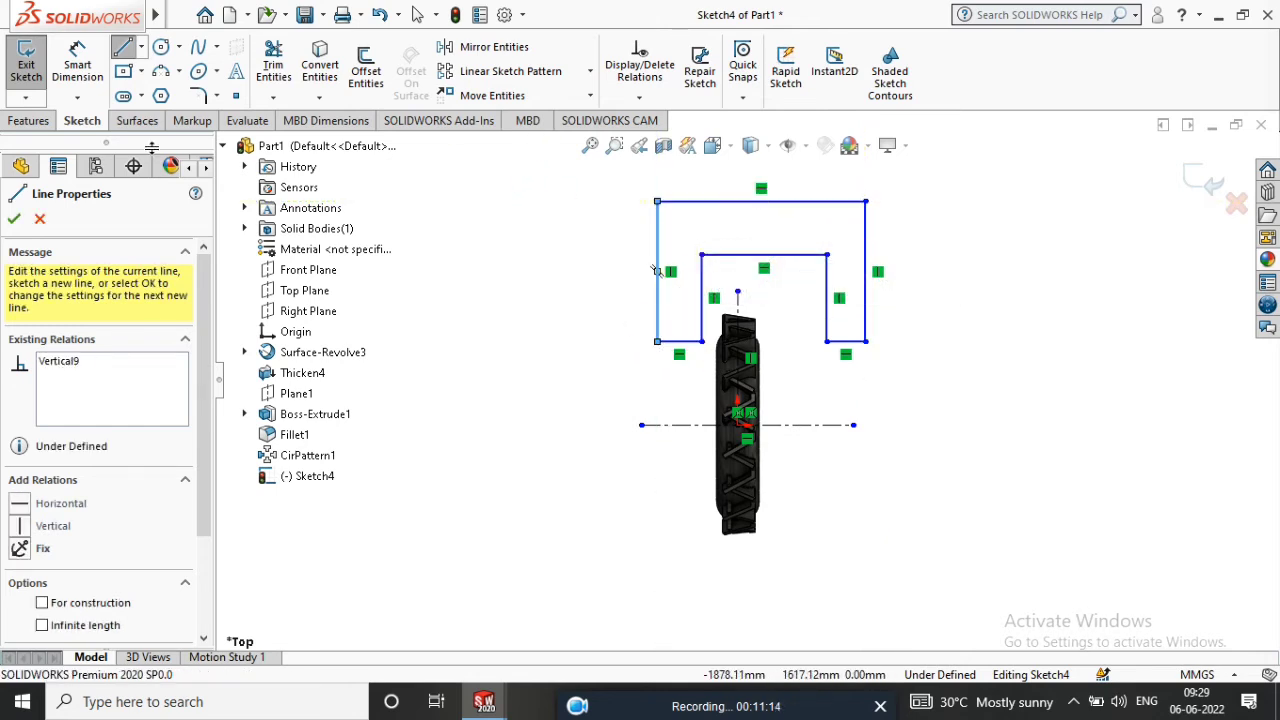
# Dimension the inner horizontal line of the inverted-U profile to 300 mm.
pyautogui.click(77, 62)
pyautogui.click(757, 256)
pyautogui.click(745, 222)
pyautogui.write('300')
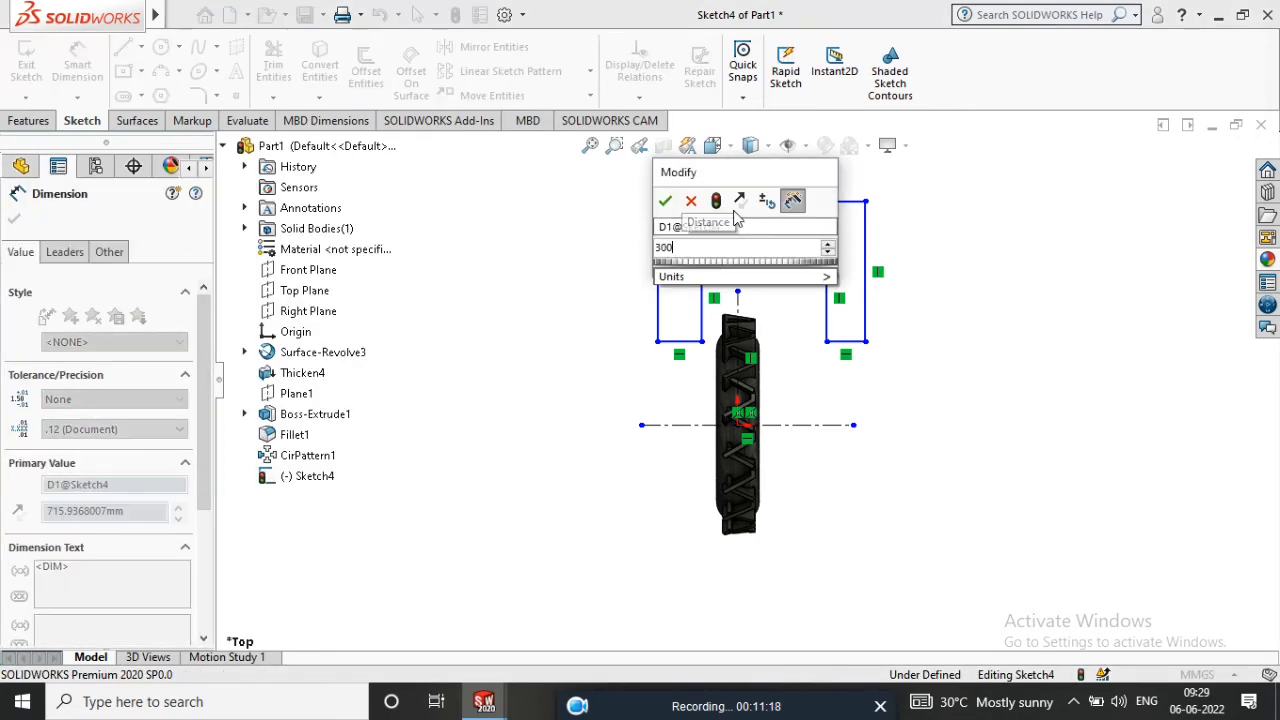
pyautogui.press('Return')
pyautogui.scroll(-5, 770, 287)
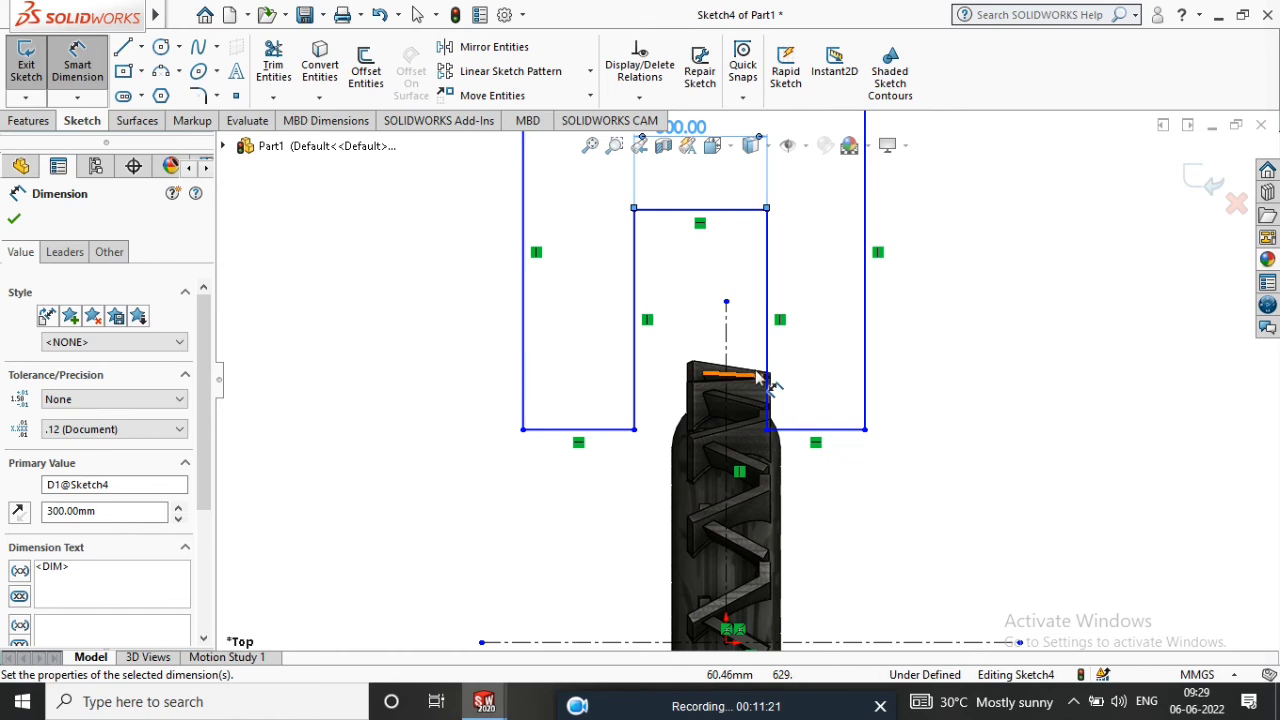
pyautogui.press('Escape')
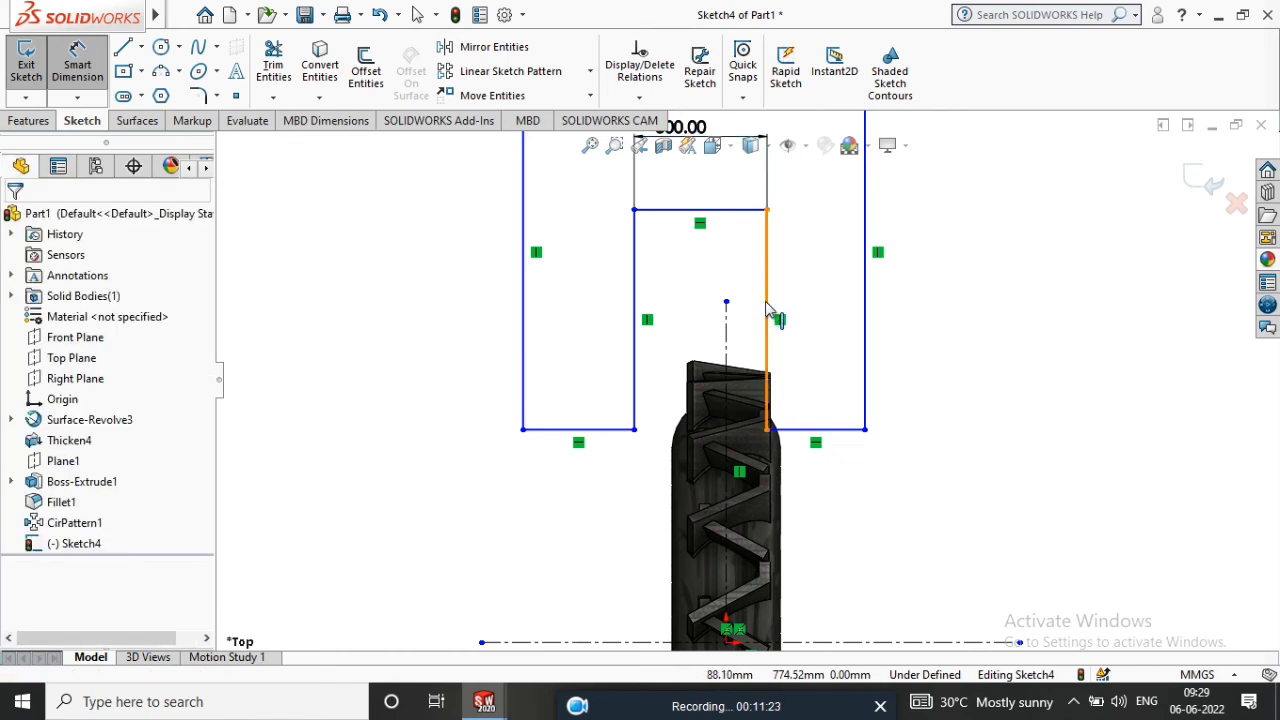
pyautogui.click(768, 312)
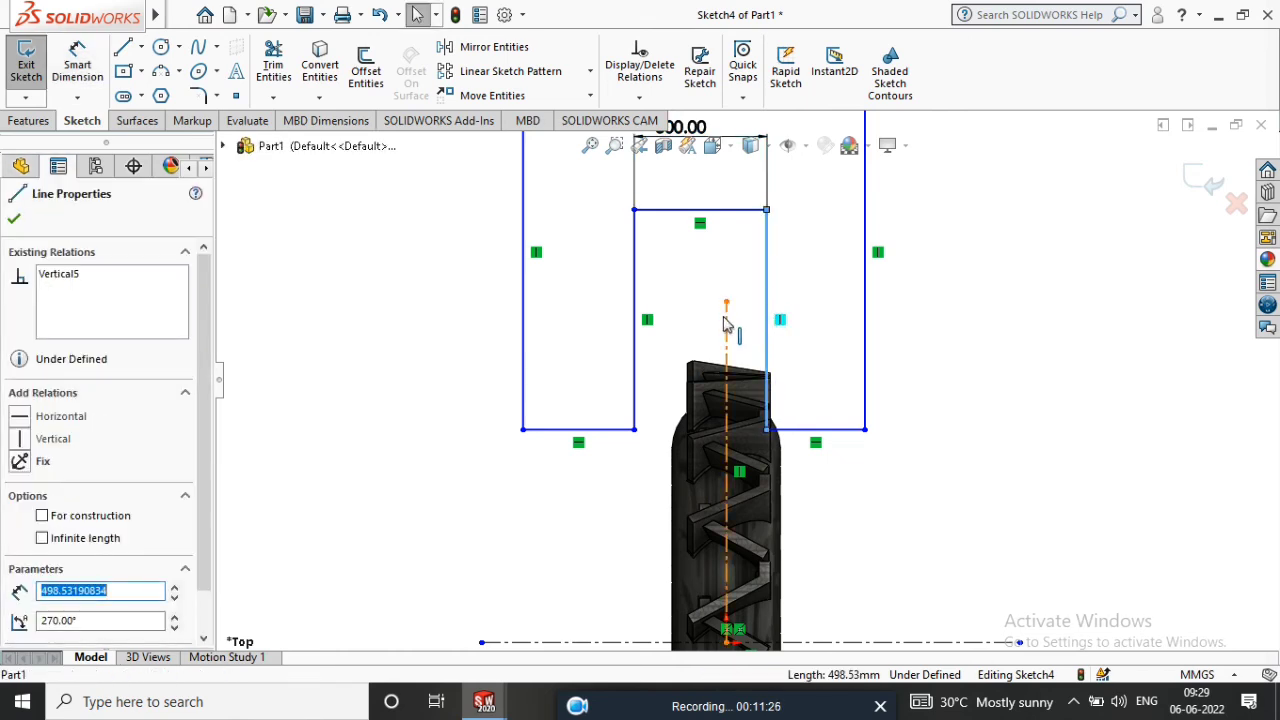
pyautogui.keyDown('ctrl'); pyautogui.click(634, 337); pyautogui.keyUp('ctrl')
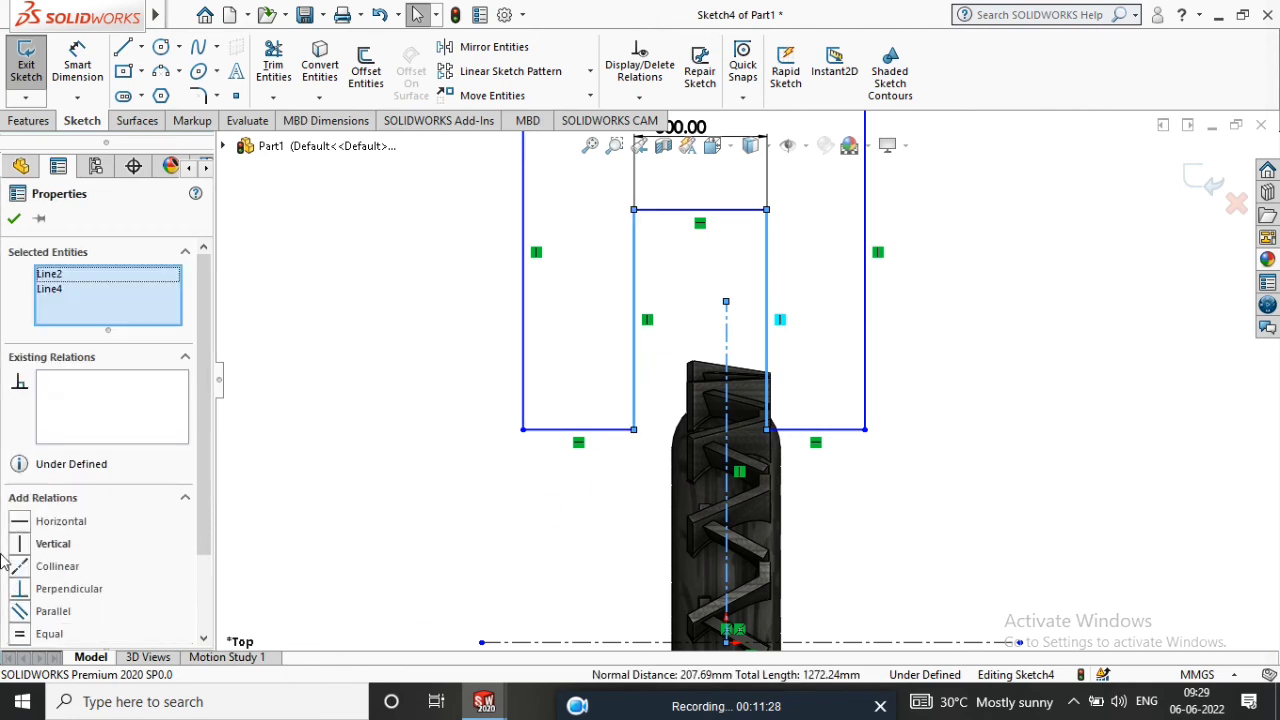
pyautogui.scroll(-2, 48, 630)
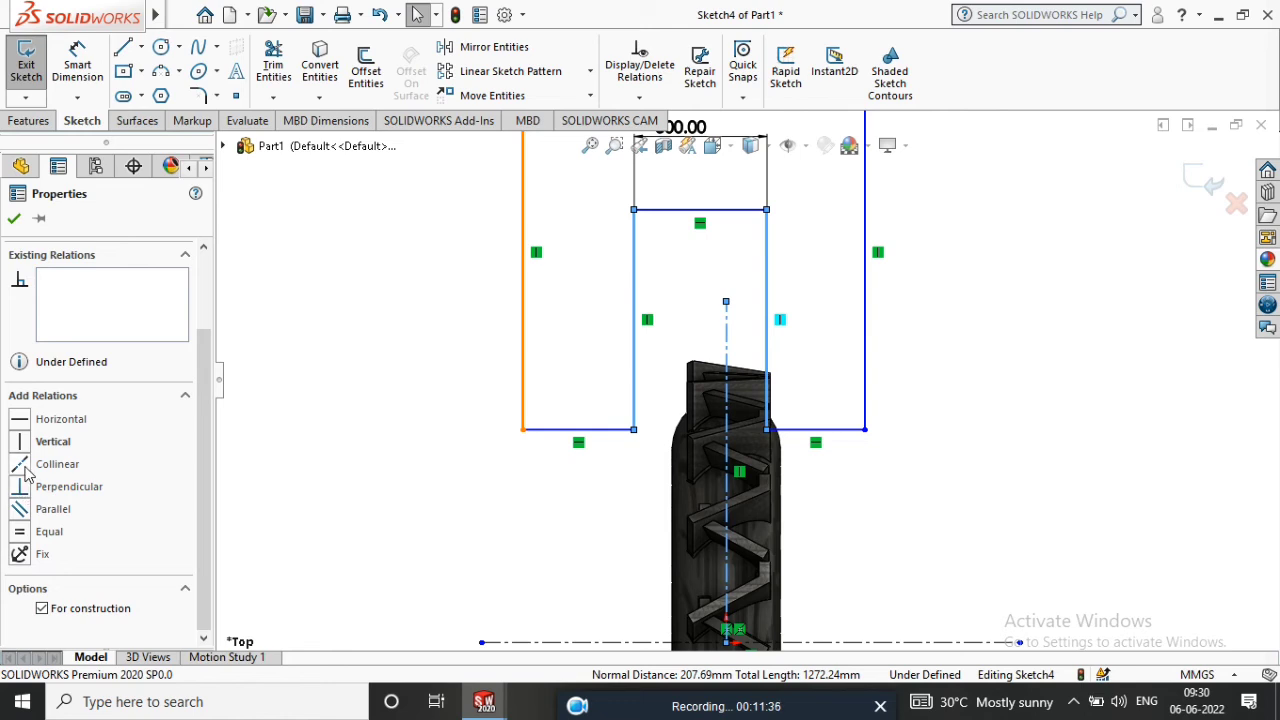
pyautogui.click(13, 221)
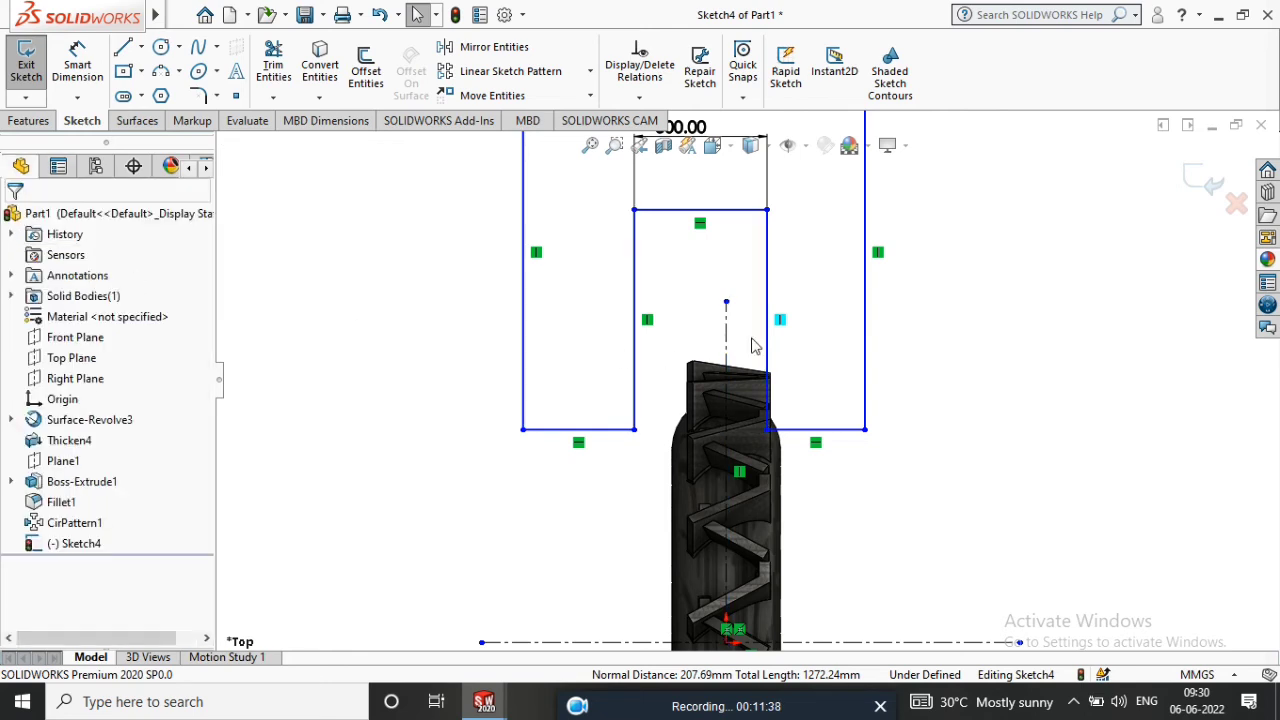
# Make the two inner vertical lines of the inverted-U profile symmetric about the vertical centerline.
pyautogui.click(728, 324)
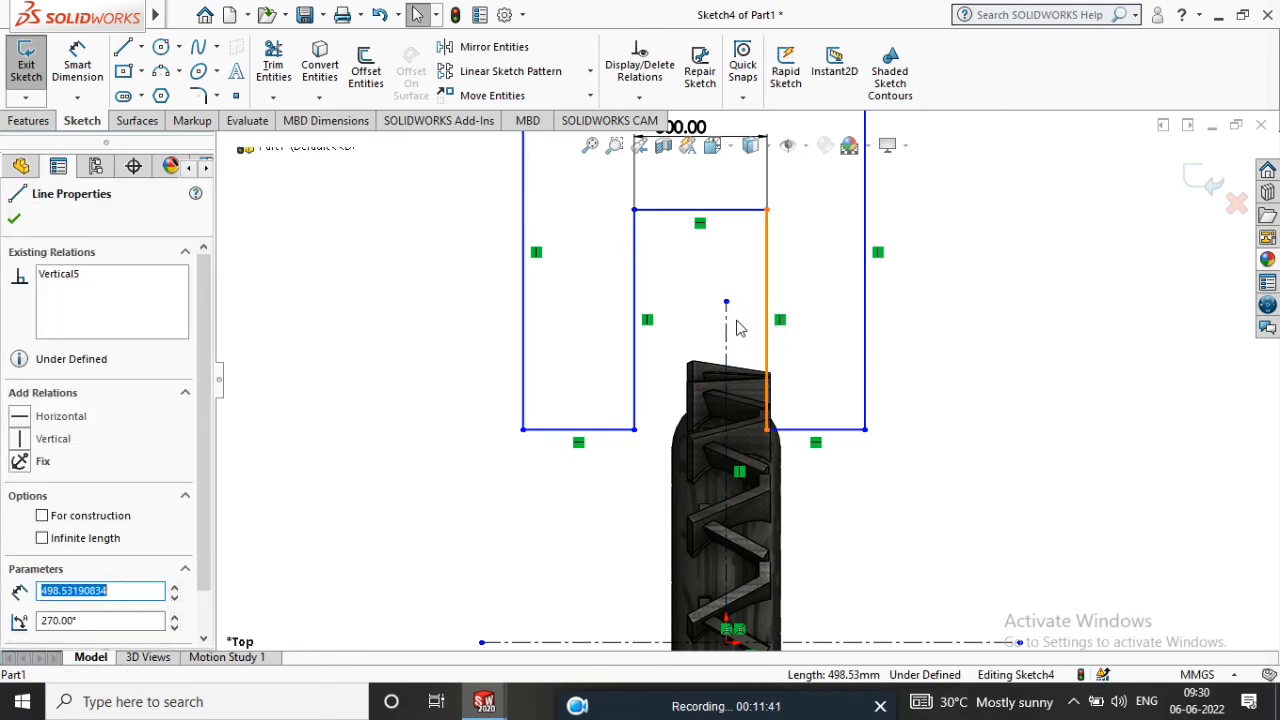
pyautogui.keyDown('ctrl'); pyautogui.click(635, 340); pyautogui.keyUp('ctrl')
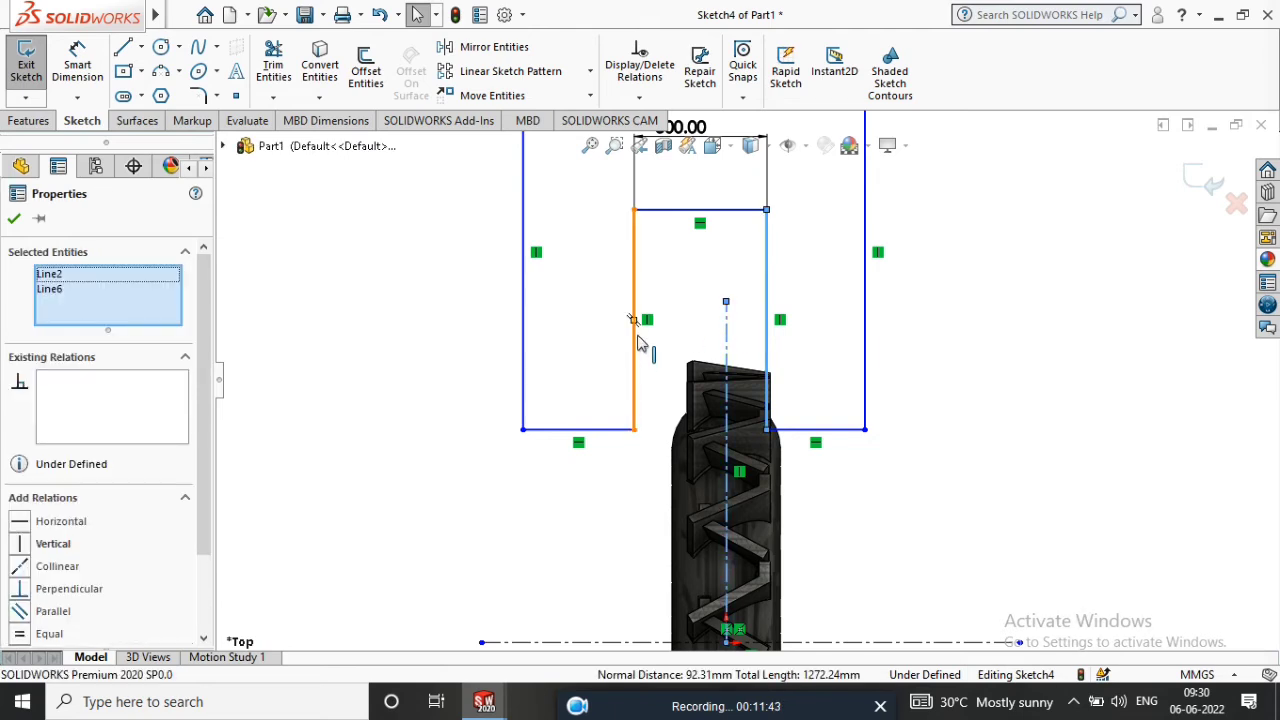
pyautogui.keyDown('ctrl'); pyautogui.click(568, 429); pyautogui.keyUp('ctrl')
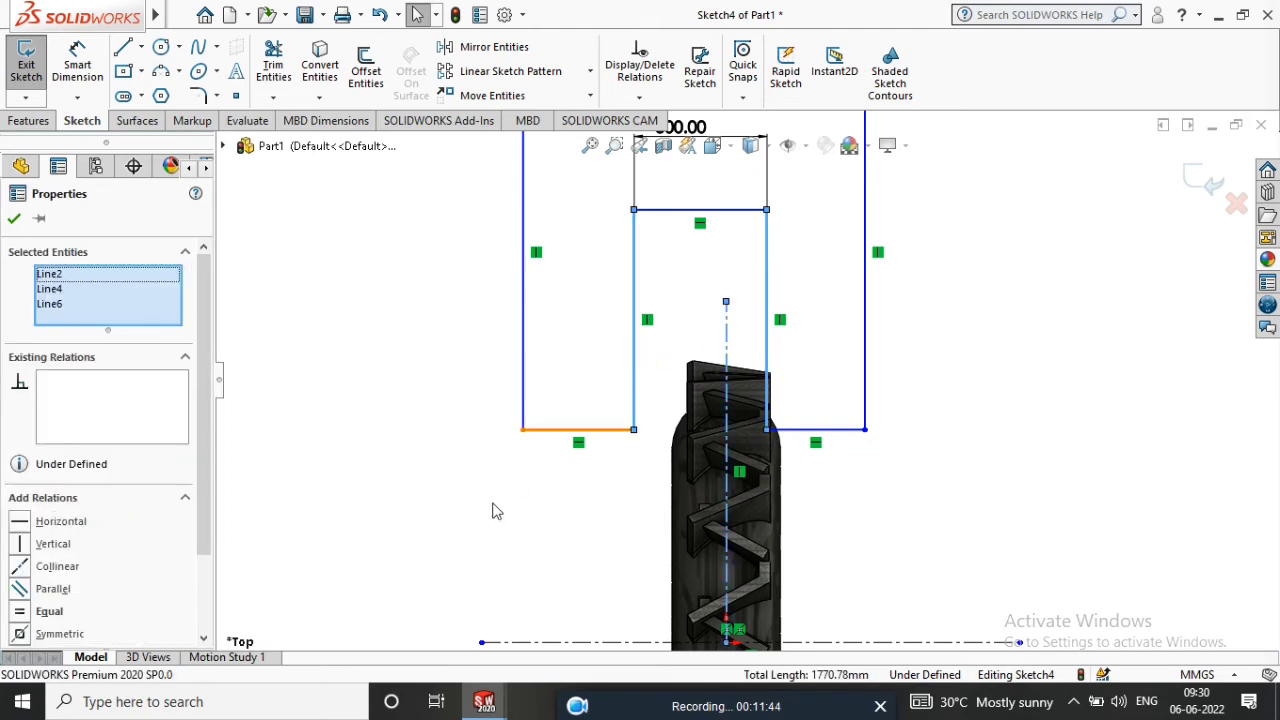
pyautogui.click(27, 640)
pyautogui.press('f')
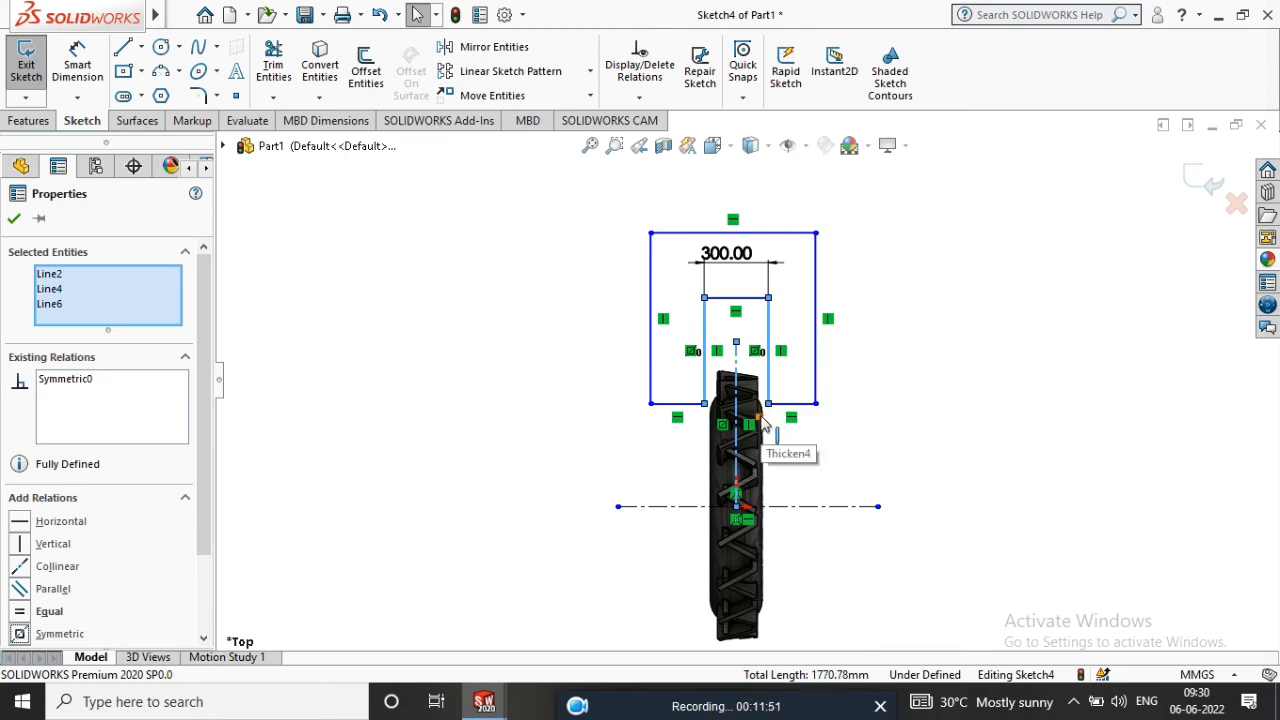
# Dimension the distance between the profile's inner horizontal line and the horizontal centerline to 590 mm.
pyautogui.click(748, 299)
pyautogui.click(791, 508)
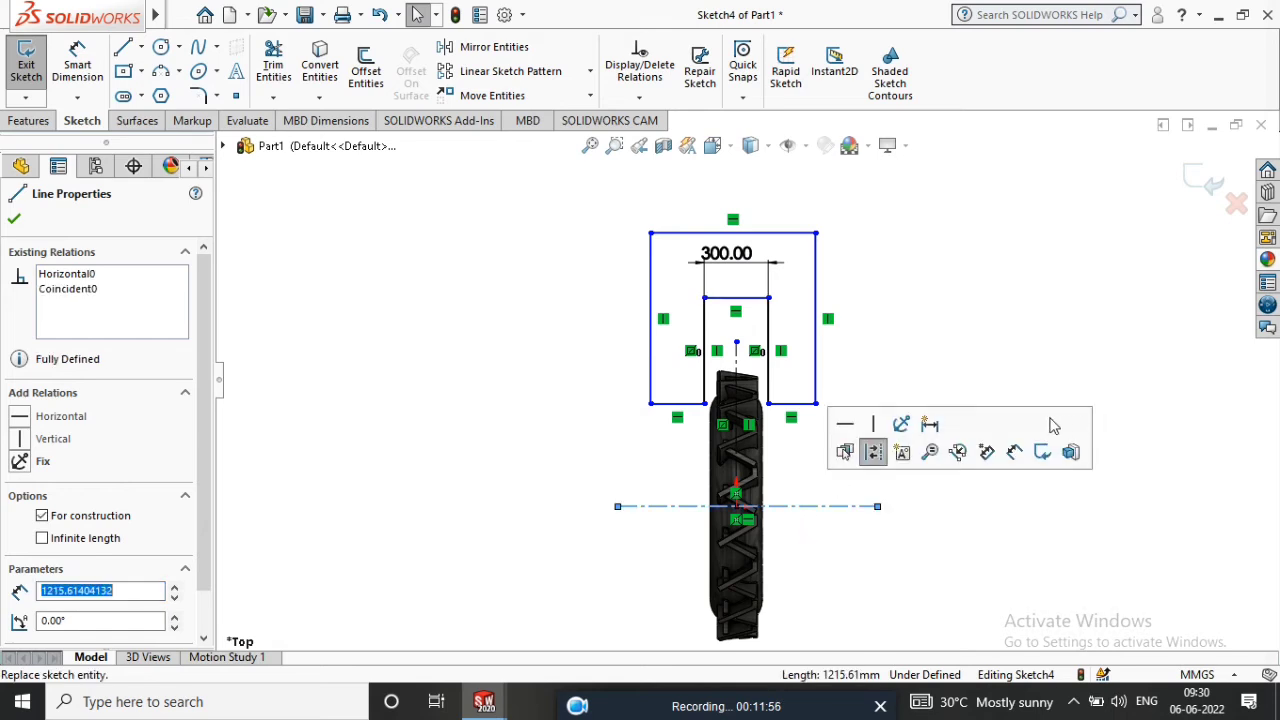
pyautogui.click(77, 65)
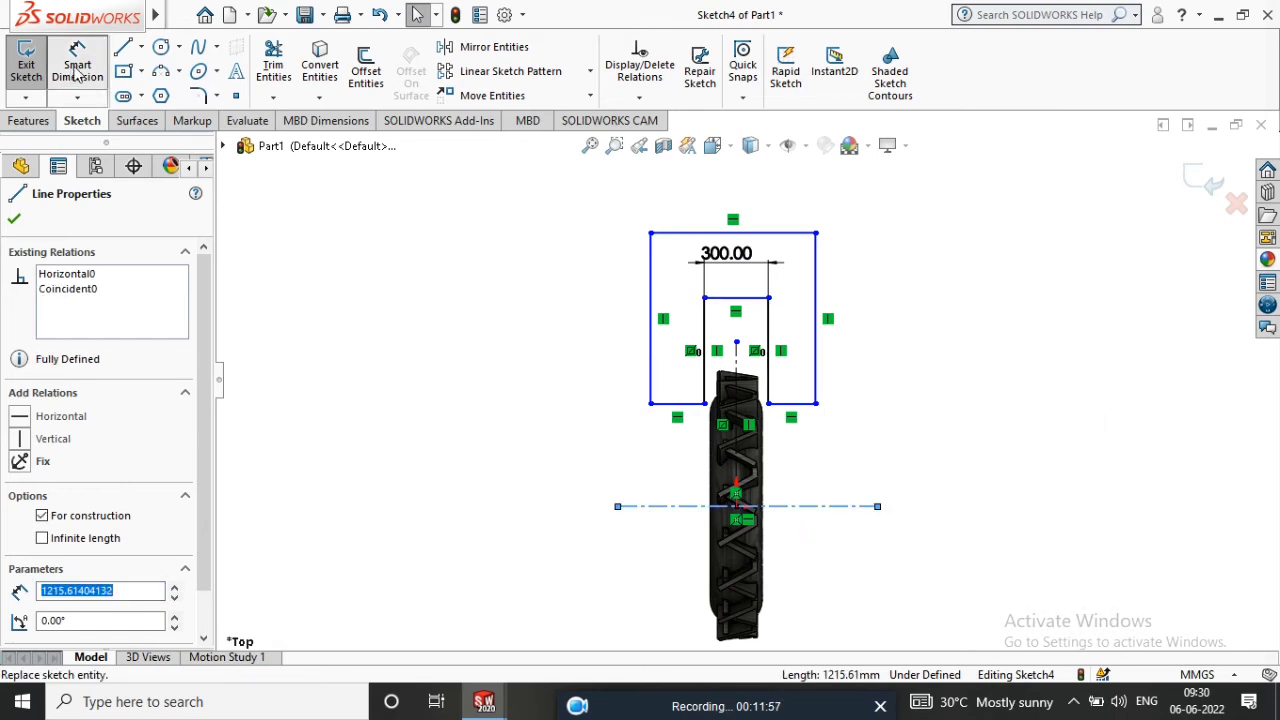
pyautogui.click(737, 298)
pyautogui.click(808, 507)
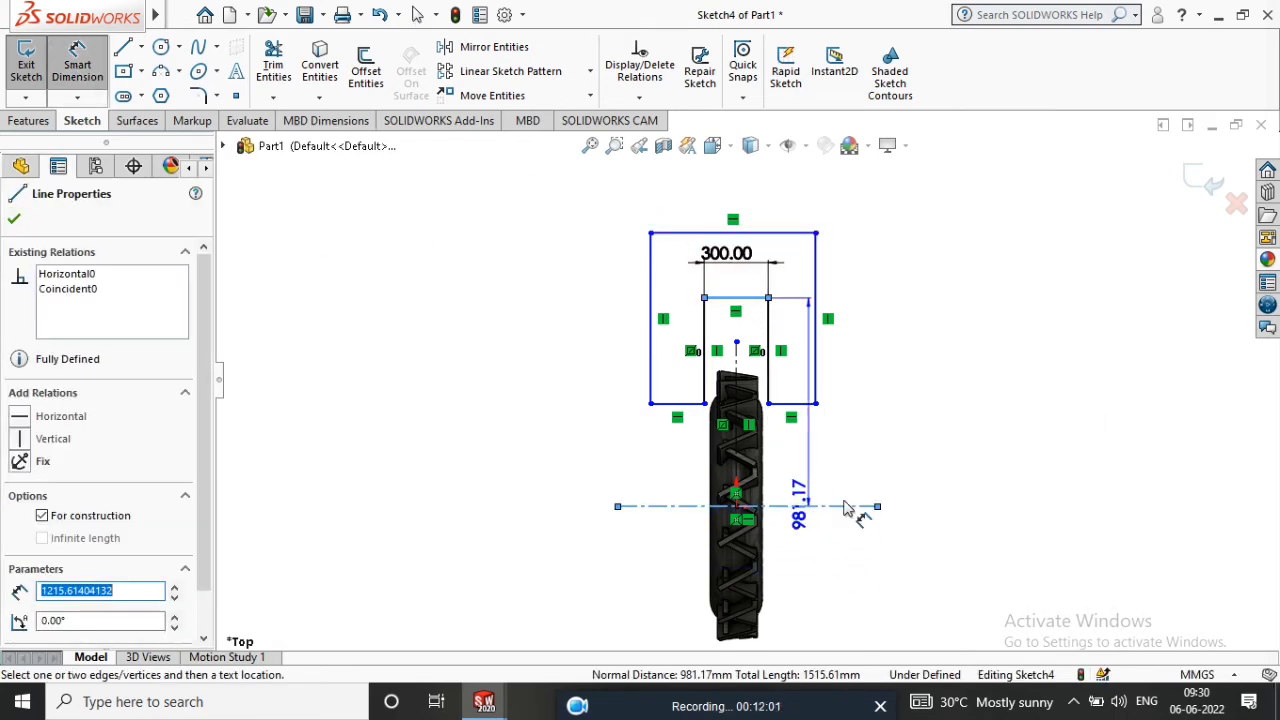
pyautogui.click(1080, 457)
pyautogui.press('Return')
pyautogui.scroll(-4, 768, 363)
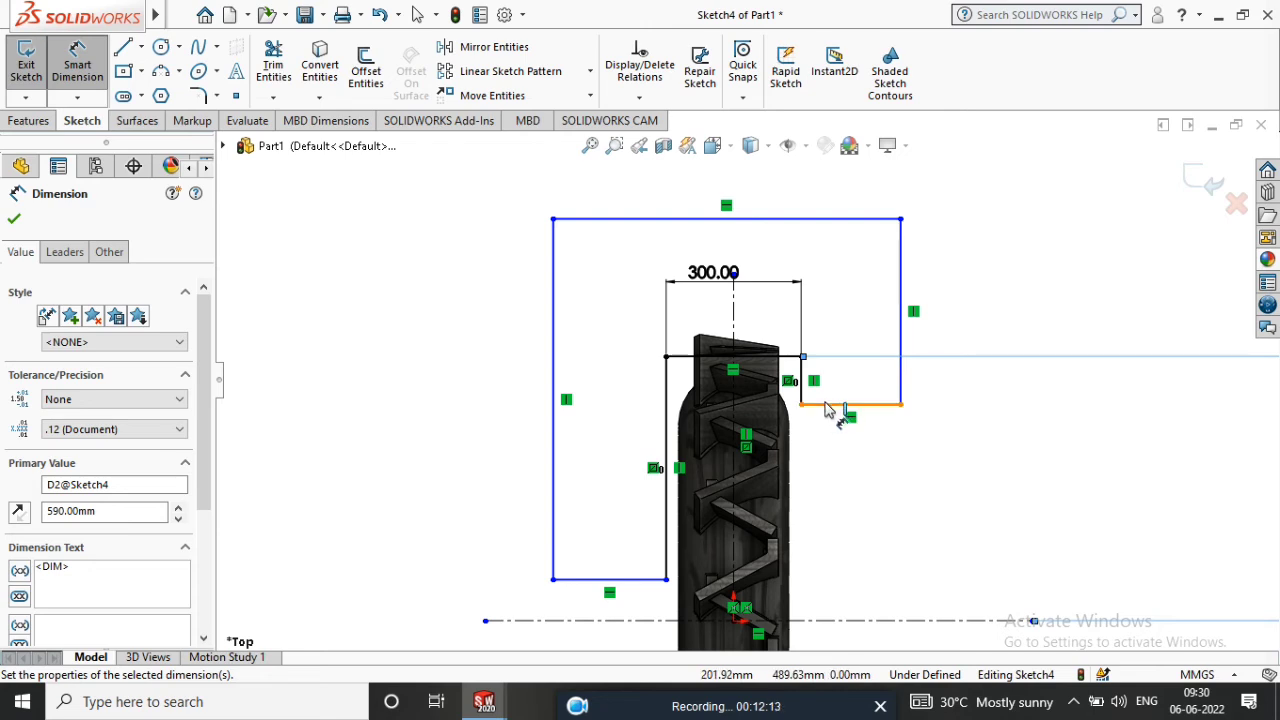
# Lower the bottom line of the profile's shorter right leg until it is nearly level with the left leg's.
pyautogui.press('Escape')
pyautogui.moveTo(828, 405); pyautogui.dragTo(849, 566)
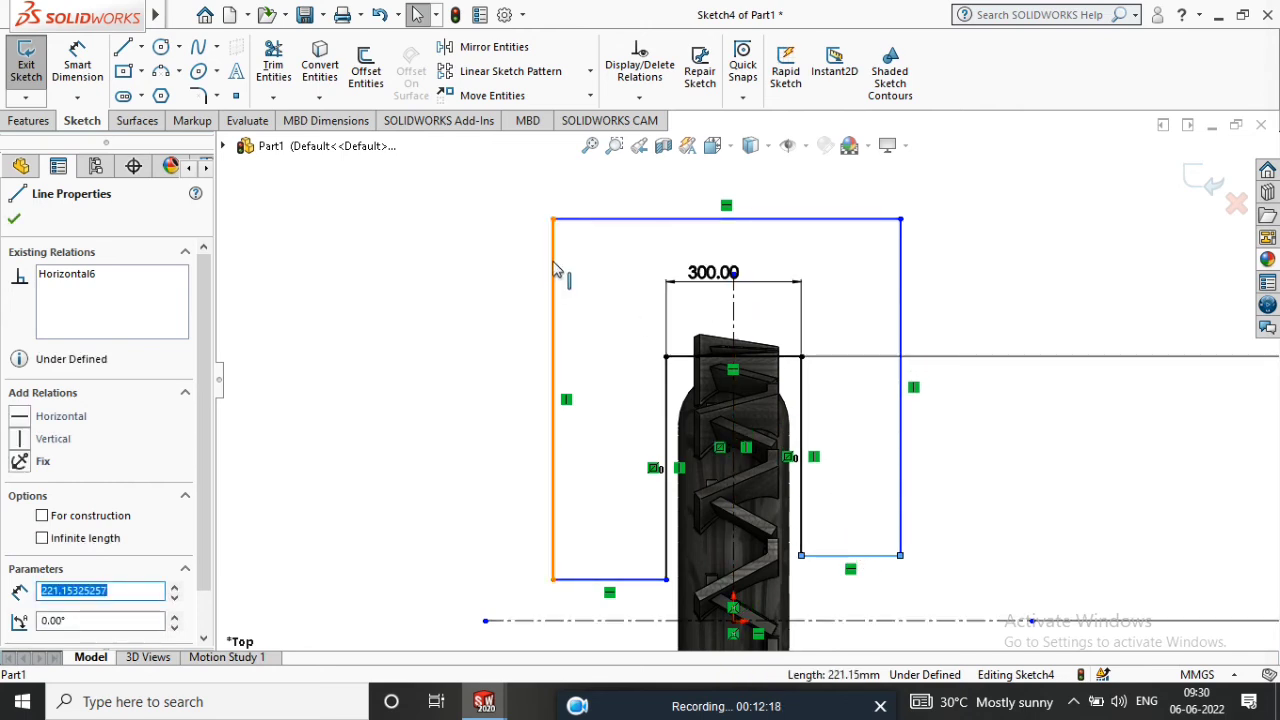
pyautogui.click(16, 220)
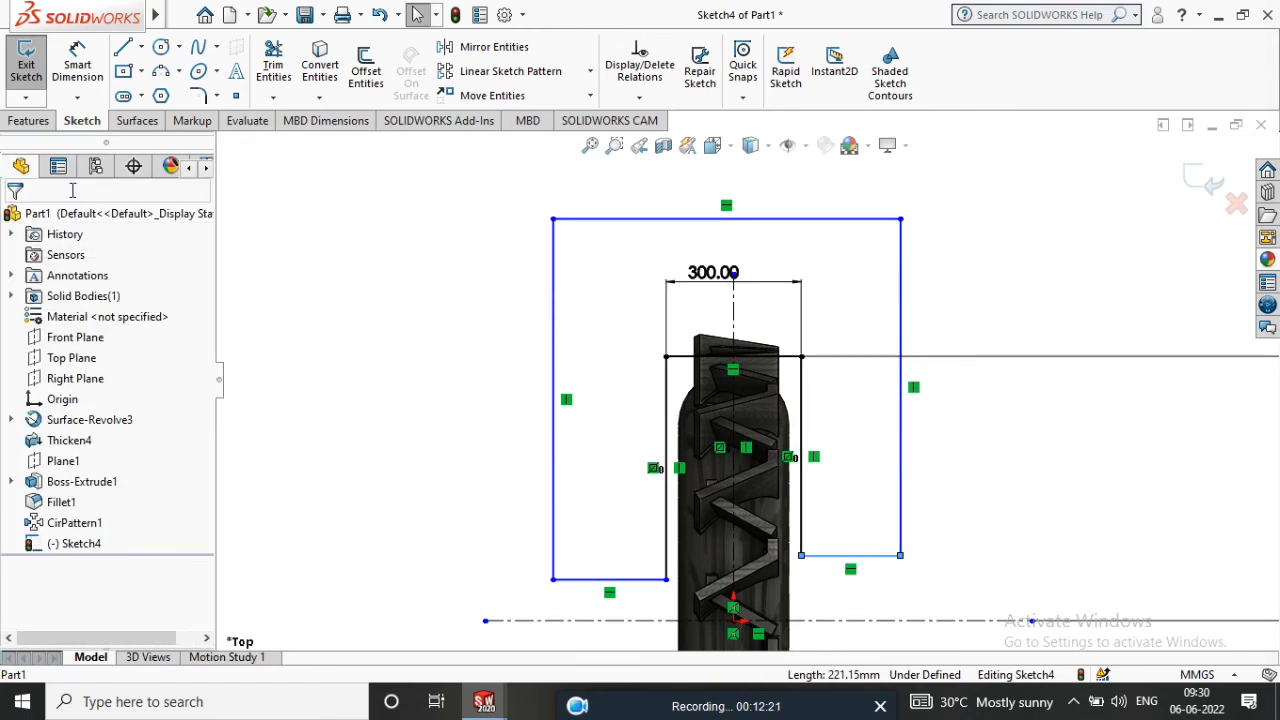
# Chamfer both inner upper corners of the profile with unequal distances, 100 mm along the horizontal line and 50 mm down the vertical lines.
pyautogui.click(216, 96)
pyautogui.click(255, 140)
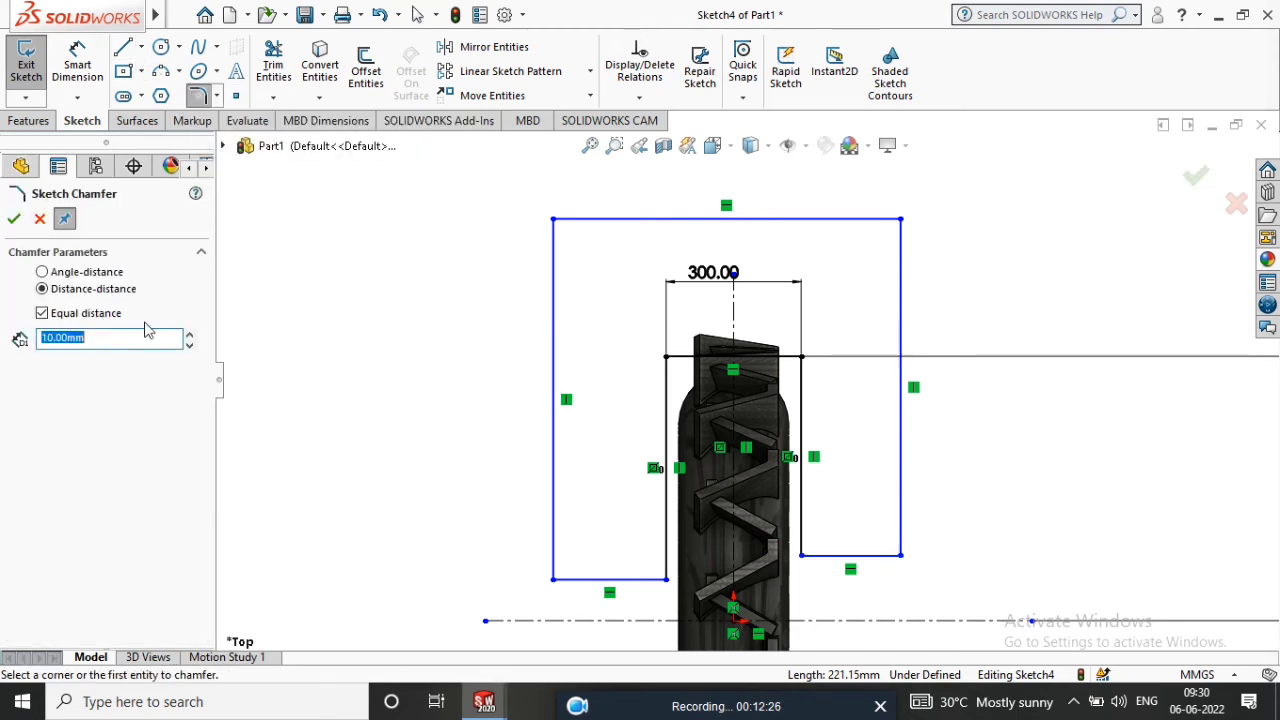
pyautogui.click(42, 313)
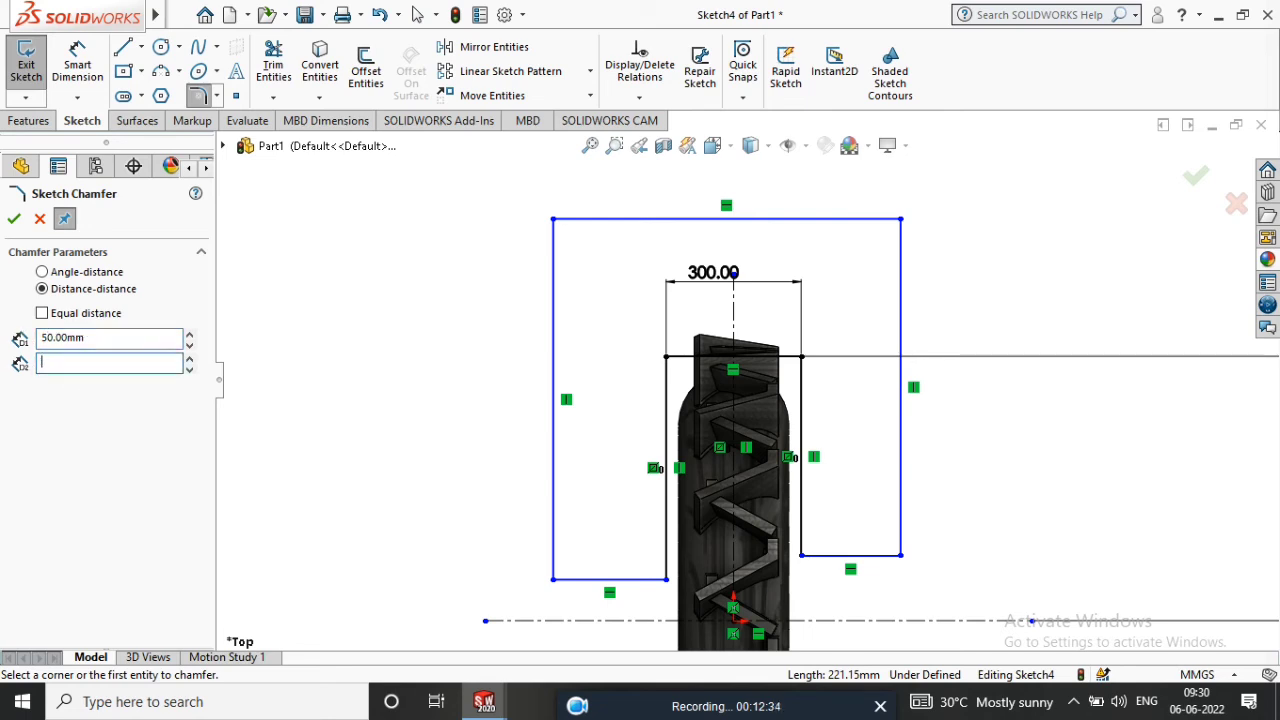
pyautogui.write('100')
pyautogui.click(667, 358)
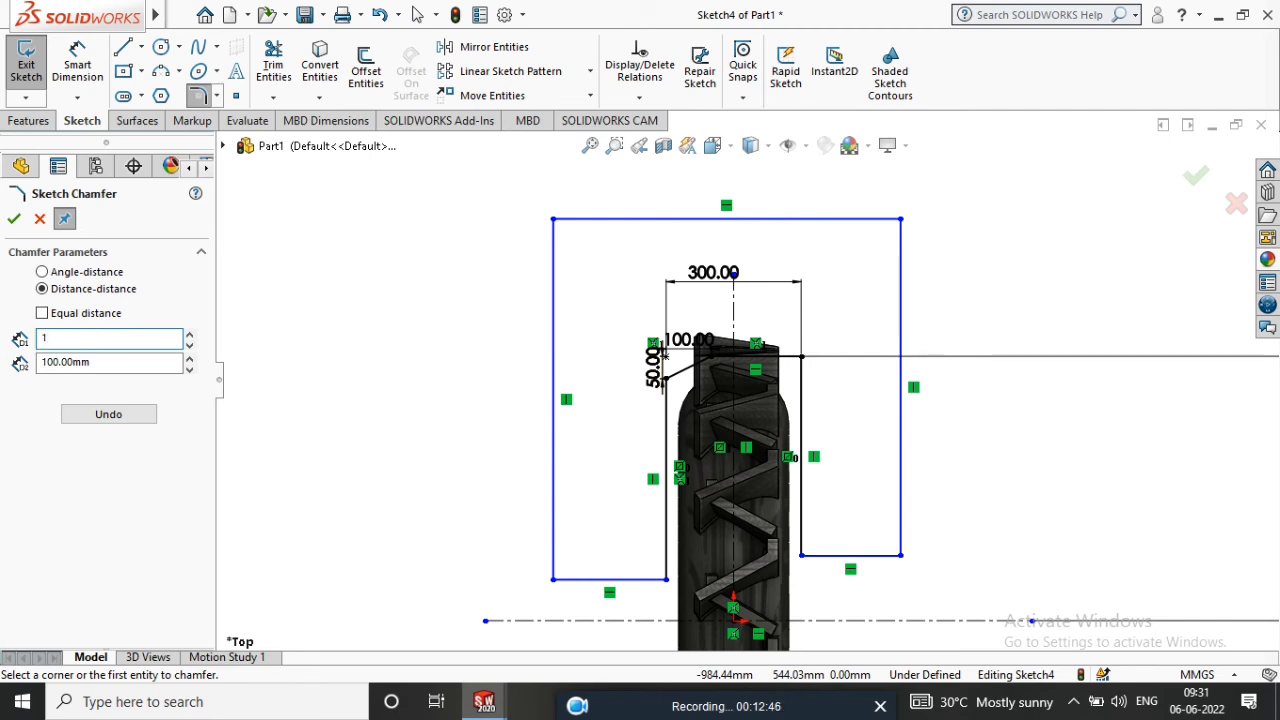
pyautogui.press('Tab')
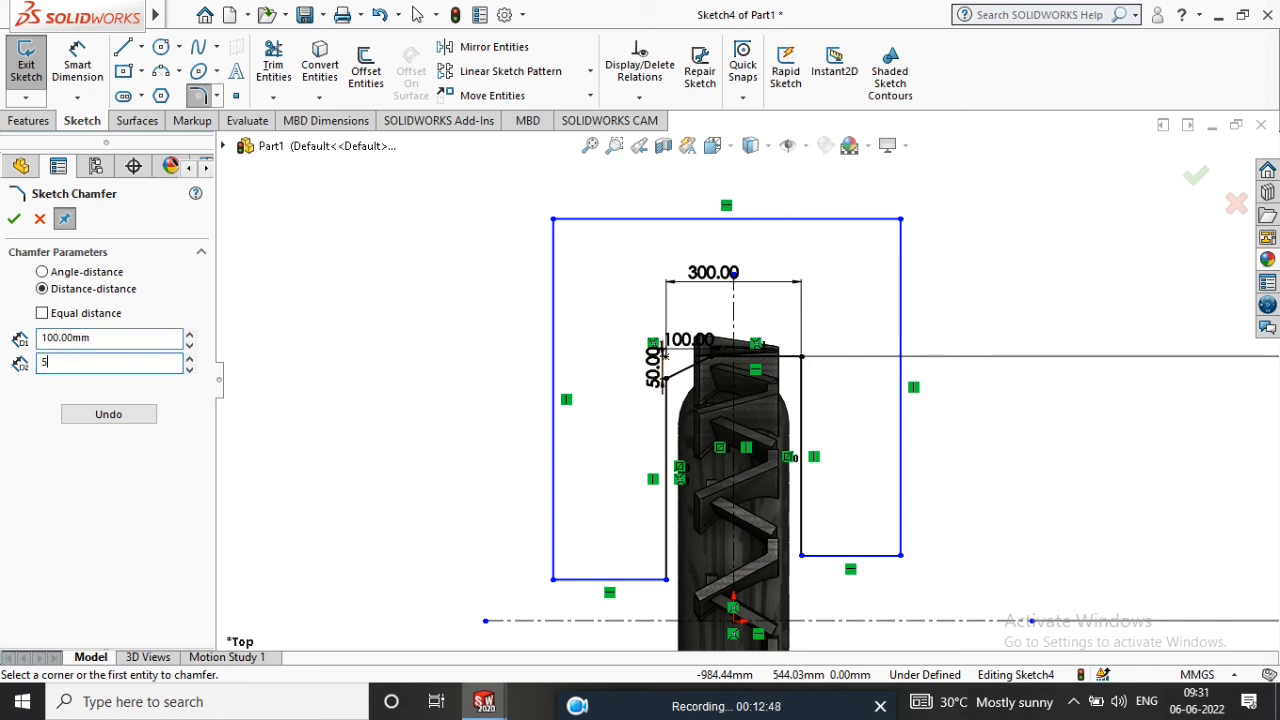
pyautogui.click(801, 358)
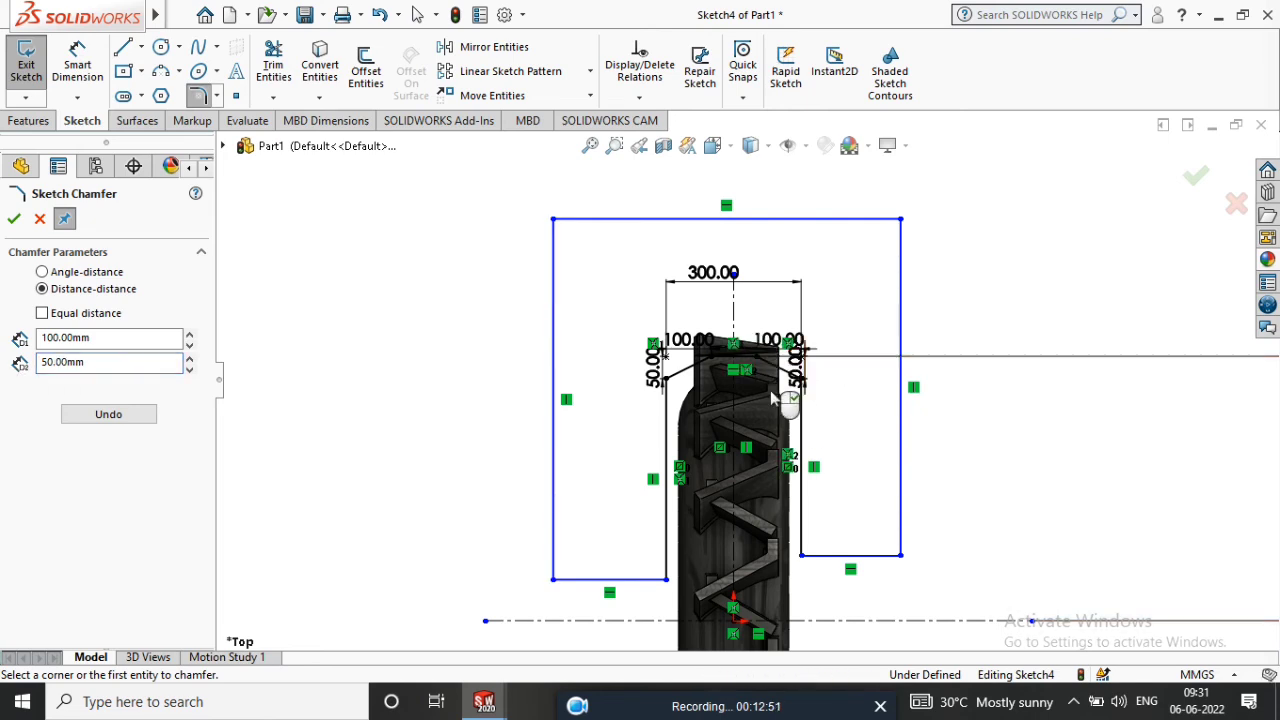
pyautogui.click(13, 221)
# Add equal-distance 10 mm sketch chamfers where the two sloped lines meet the inner horizontal line.
pyautogui.click(216, 96)
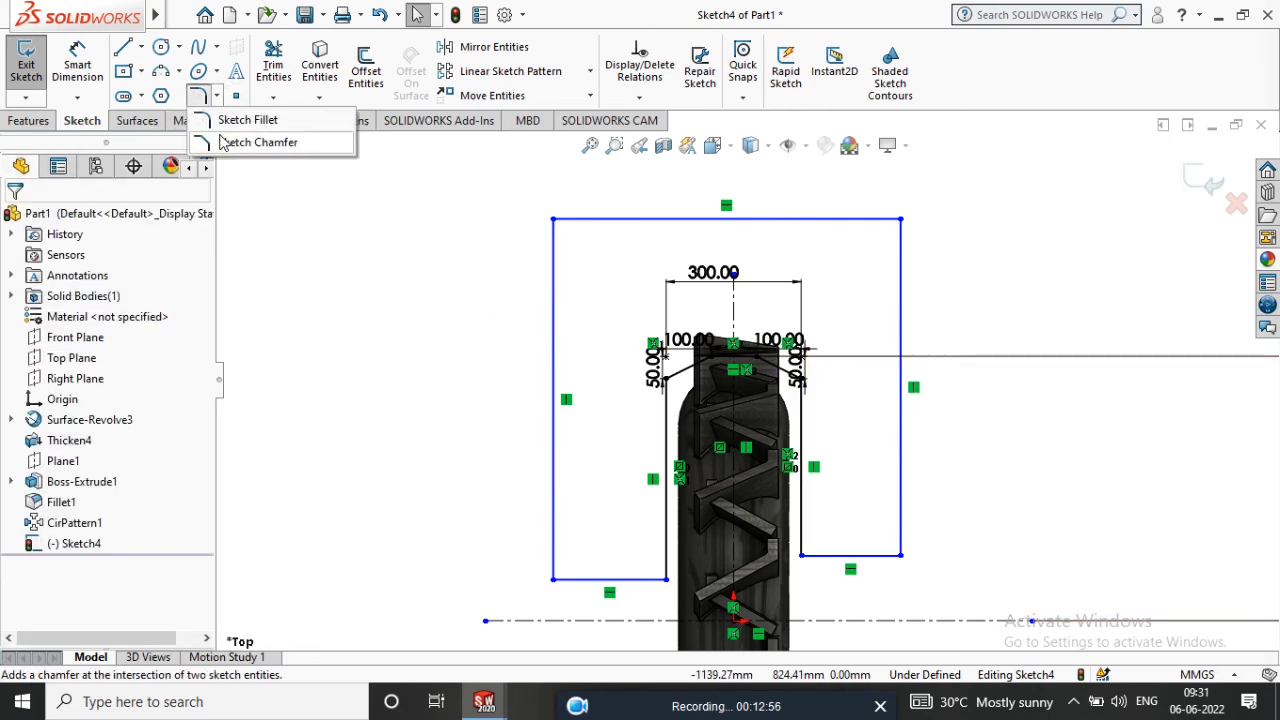
pyautogui.click(224, 140)
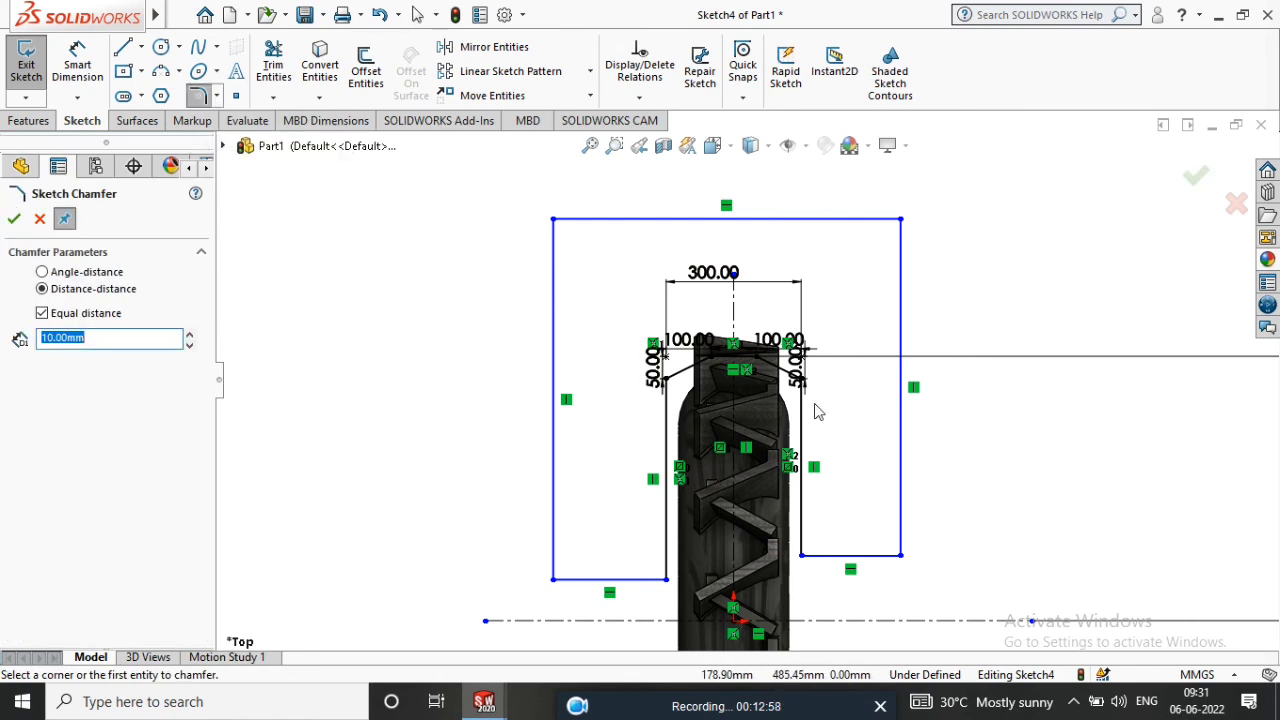
pyautogui.scroll(-5, 708, 360)
pyautogui.click(716, 390)
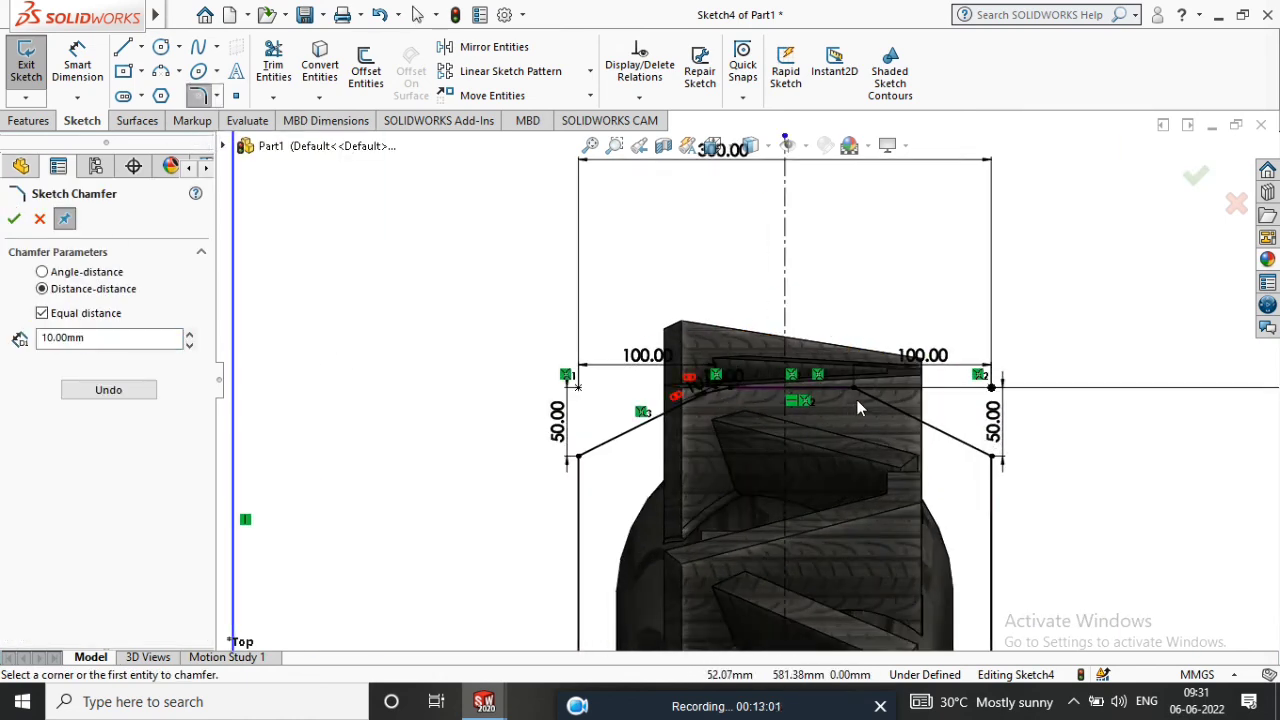
pyautogui.click(856, 396)
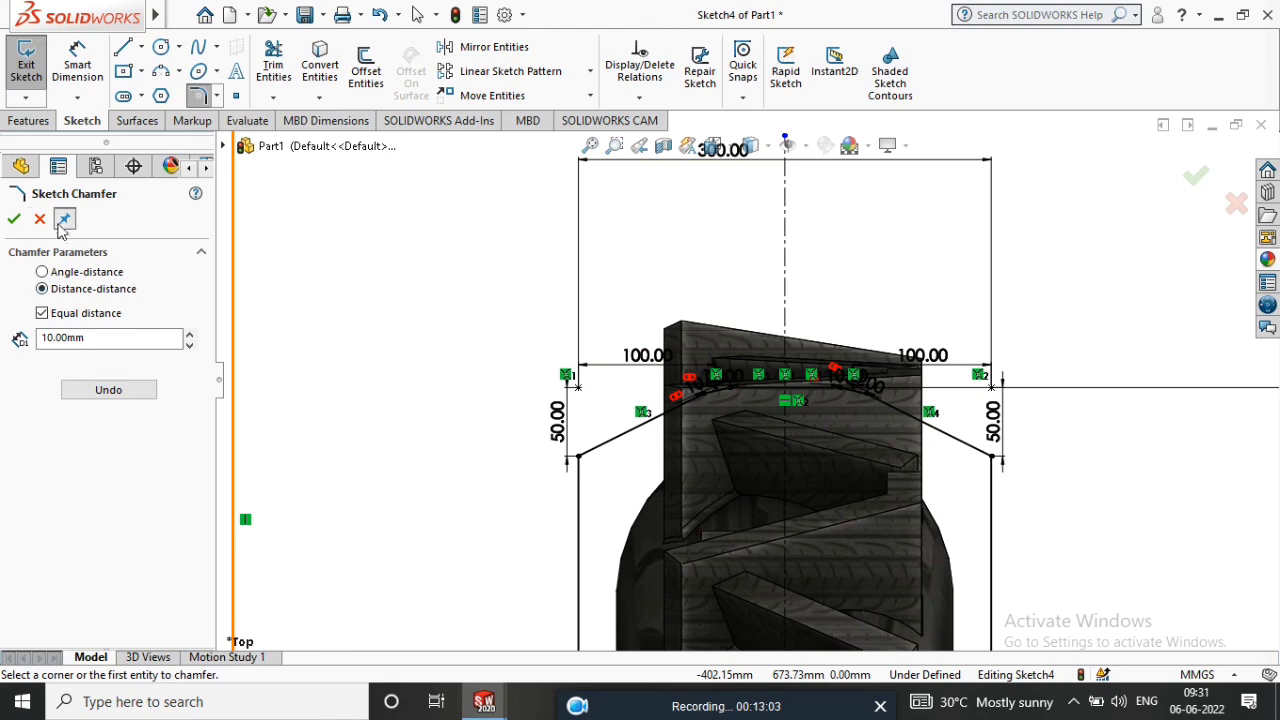
pyautogui.click(14, 219)
pyautogui.scroll(5, 750, 376)
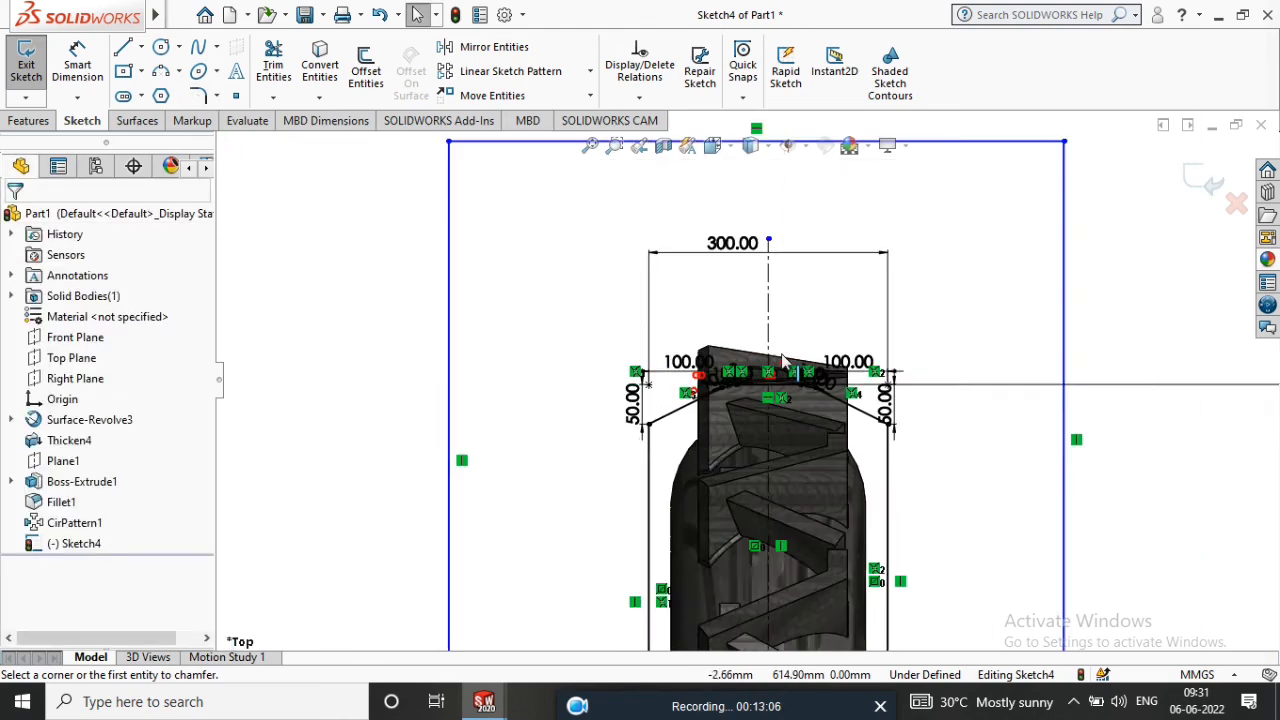
pyautogui.scroll(2, 822, 380)
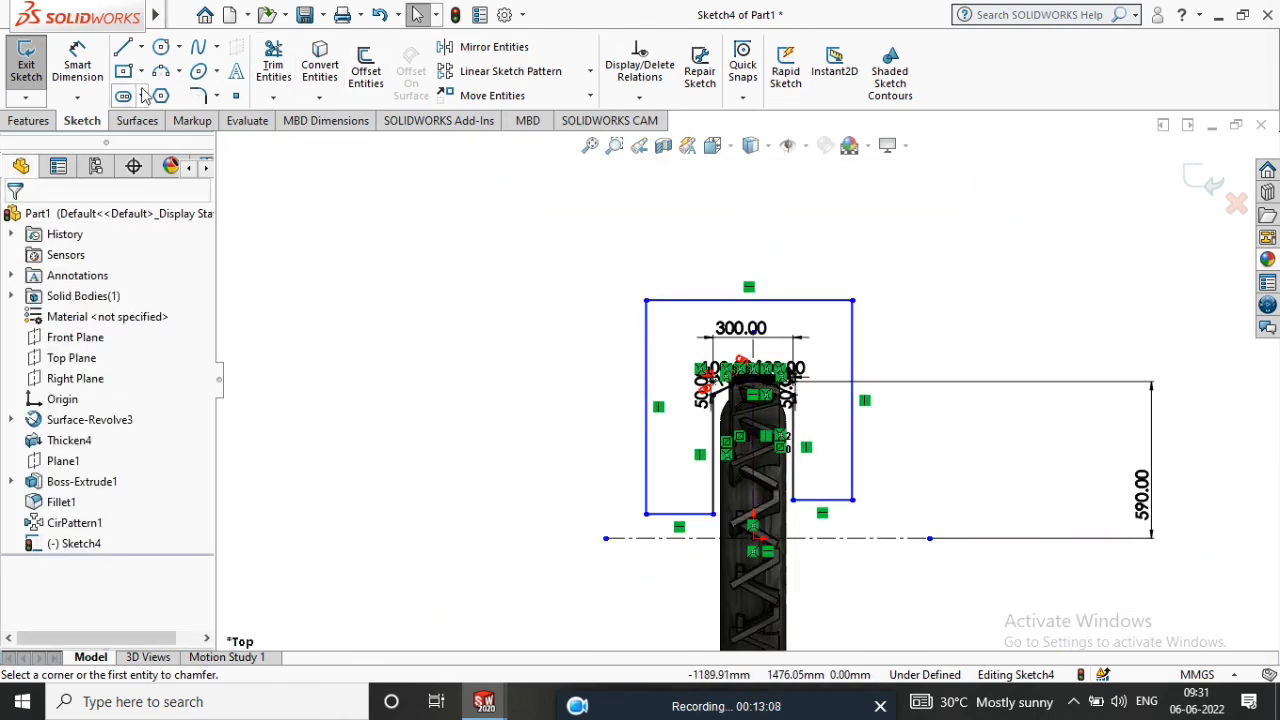
pyautogui.scroll(-2, 786, 476)
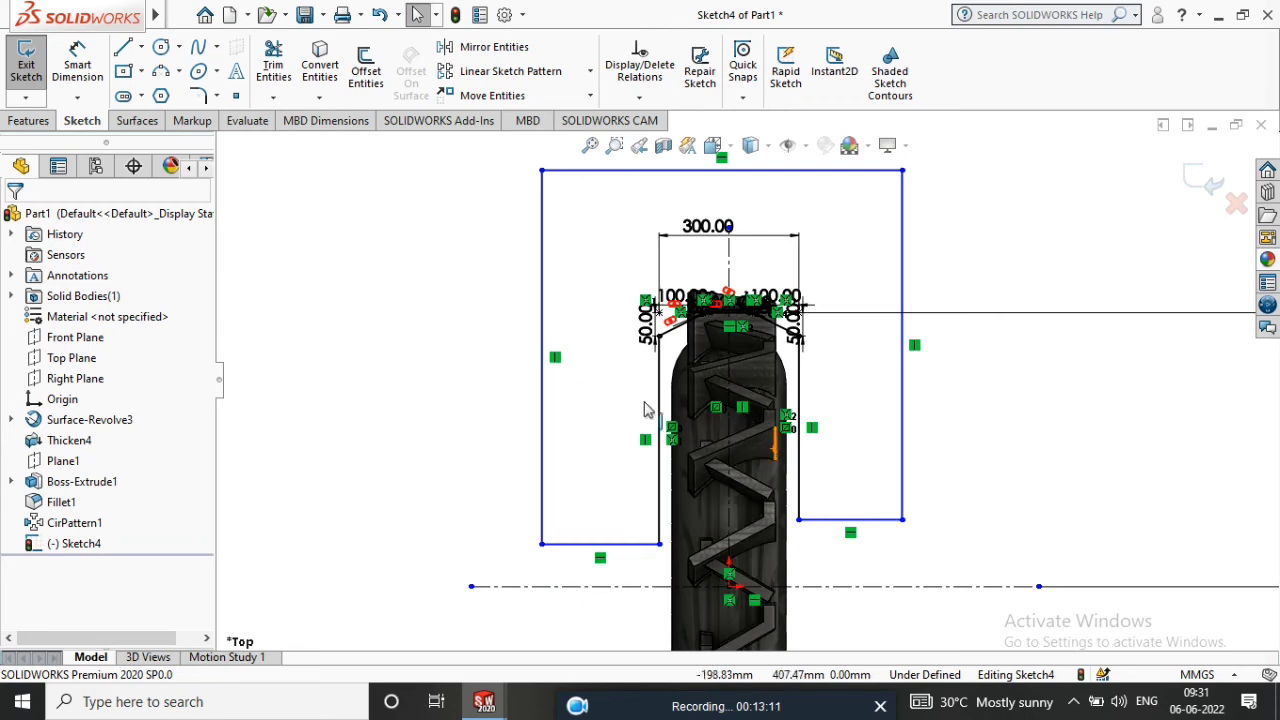
# Revolve-cut the tyre with the inverted-U profile through 360 degrees about the horizontal centerline.
pyautogui.click(30, 121)
pyautogui.click(375, 68)
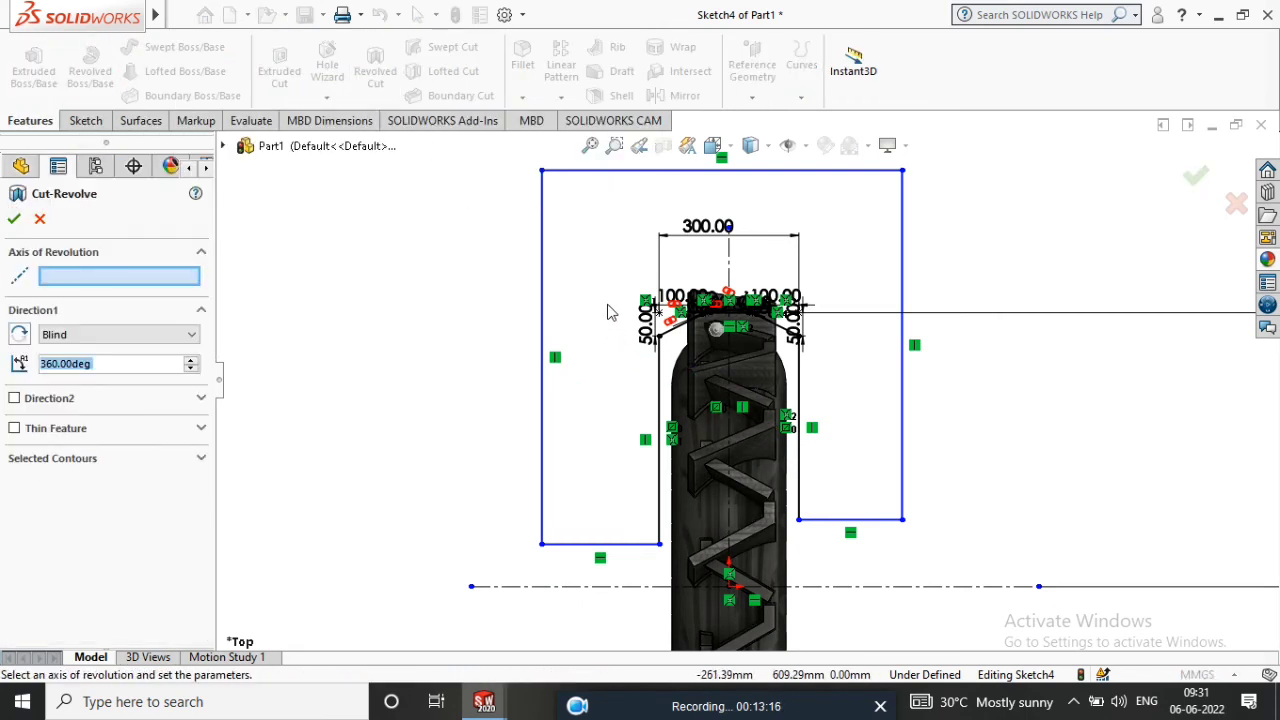
pyautogui.scroll(3, 665, 292)
pyautogui.moveTo(820, 400)
pyautogui.mouseDown(button='middle')
pyautogui.moveTo(768, 382)
pyautogui.moveTo(764, 470)
pyautogui.moveTo(690, 420)
pyautogui.moveTo(552, 383)
pyautogui.moveTo(463, 377)
pyautogui.moveTo(482, 356)
pyautogui.moveTo(429, 353)
pyautogui.mouseUp(button='middle')
pyautogui.click(762, 497)
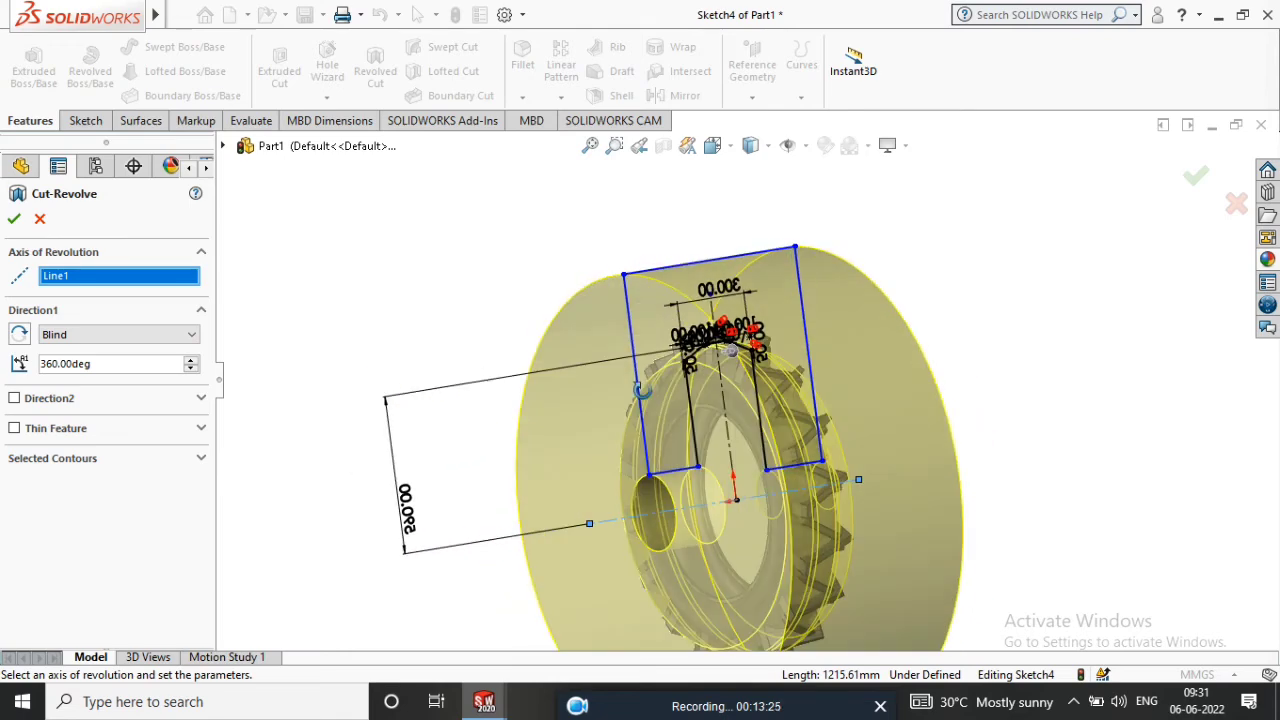
pyautogui.click(14, 220)
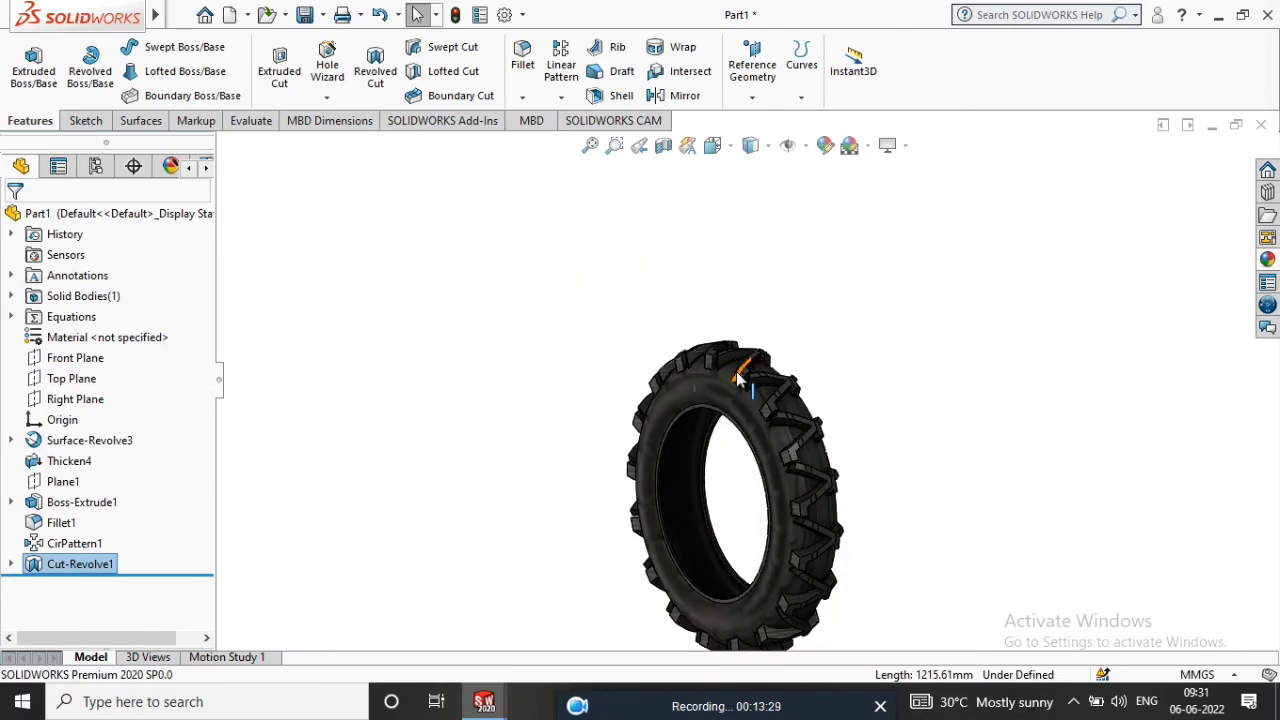
# Apply the tire tread rubber texture appearance to the selected revolved cut.
pyautogui.moveTo(833, 390); pyautogui.dragTo(727, 484, button='middle')
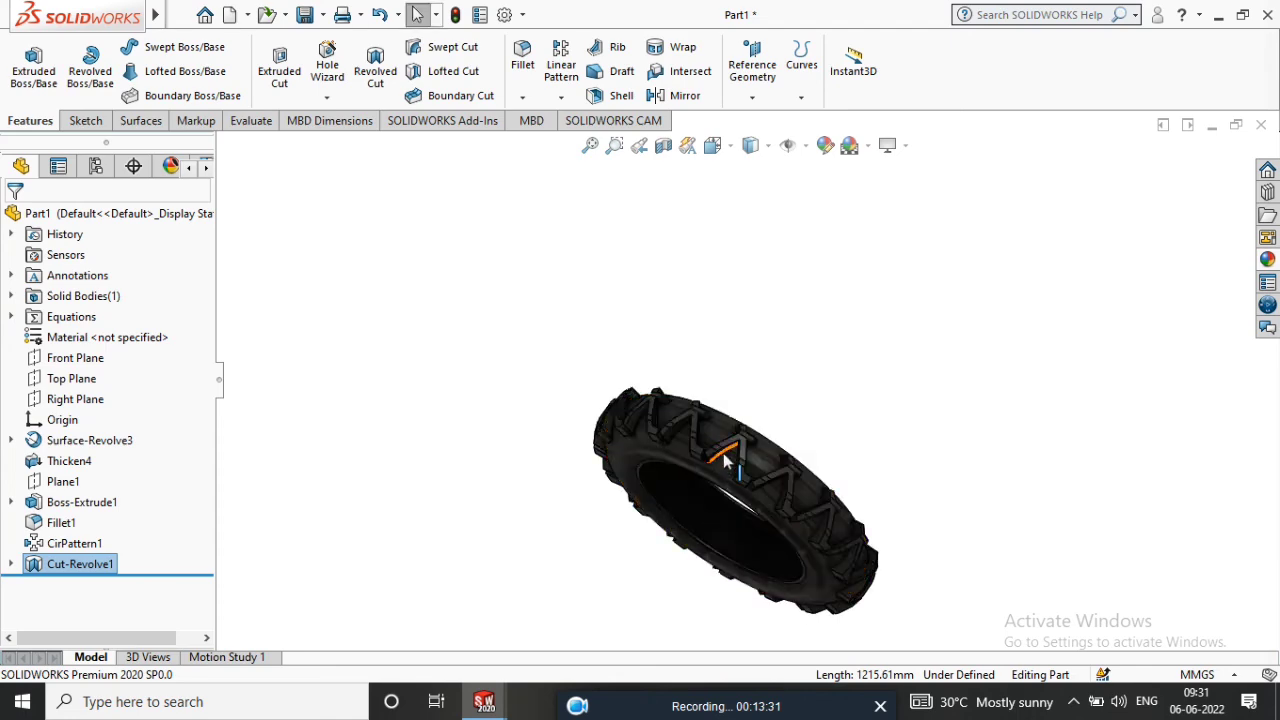
pyautogui.scroll(-5, 727, 464)
pyautogui.scroll(4, 970, 322)
pyautogui.moveTo(977, 329)
pyautogui.mouseDown(button='middle')
pyautogui.moveTo(983, 368)
pyautogui.moveTo(949, 274)
pyautogui.moveTo(989, 320)
pyautogui.mouseUp(button='middle')
pyautogui.scroll(3, 1049, 369)
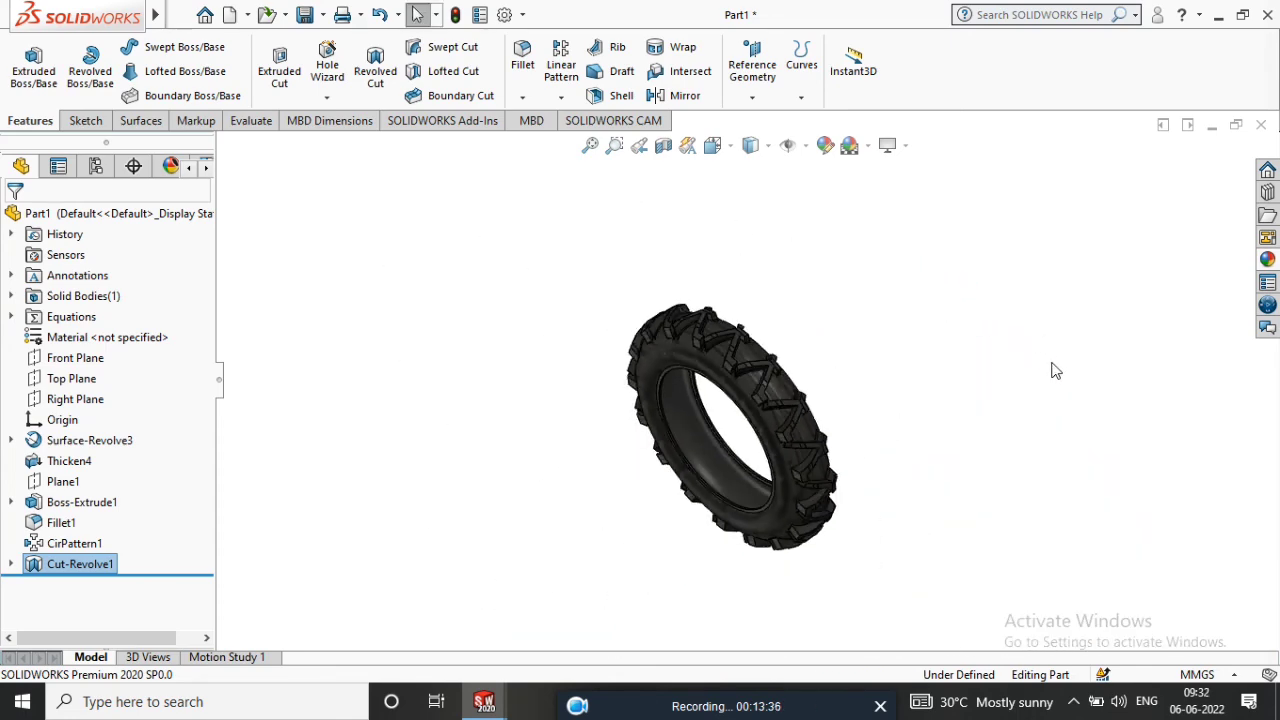
pyautogui.scroll(-3, 706, 408)
pyautogui.moveTo(749, 400); pyautogui.dragTo(829, 350, button='middle')
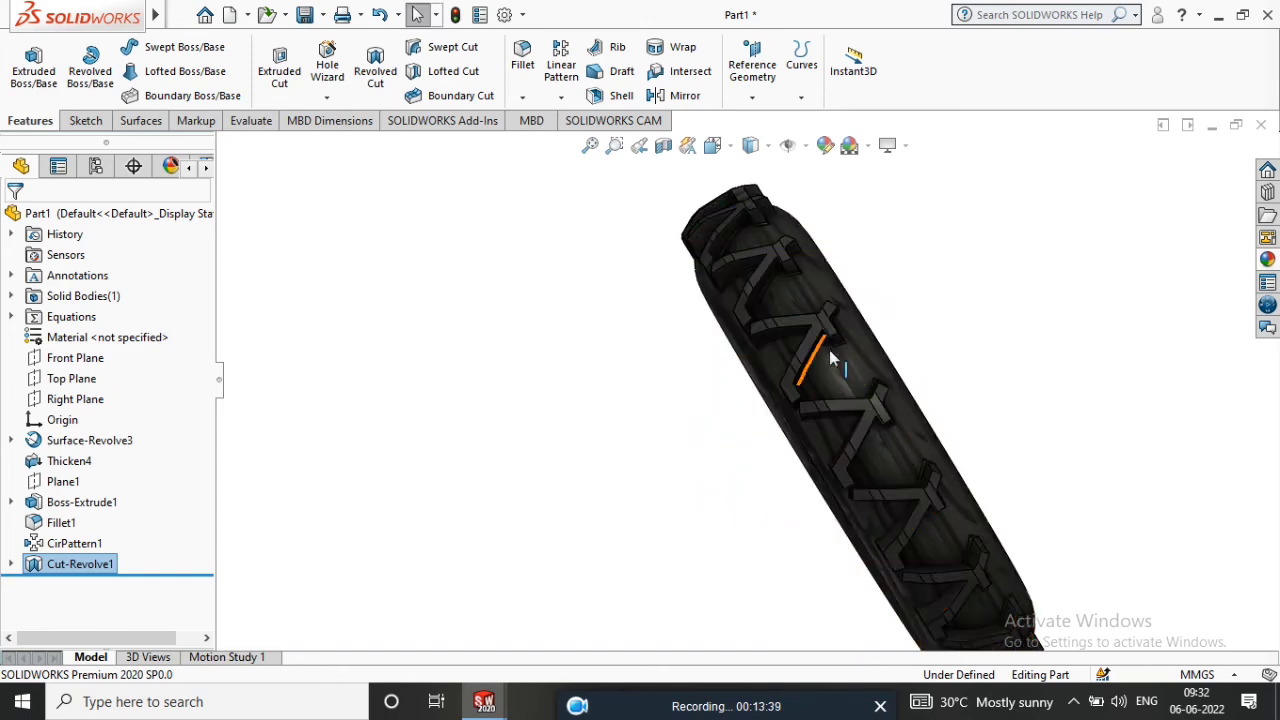
pyautogui.click(1266, 306)
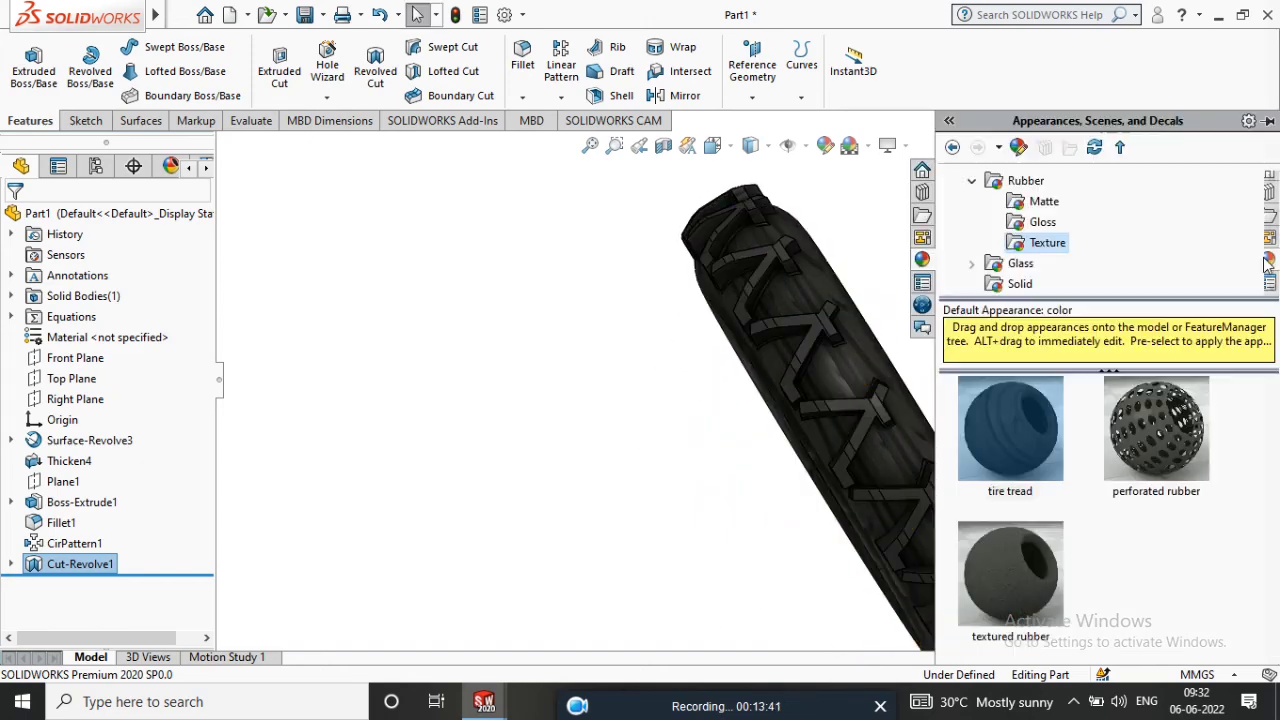
pyautogui.moveTo(1014, 443); pyautogui.dragTo(611, 471)
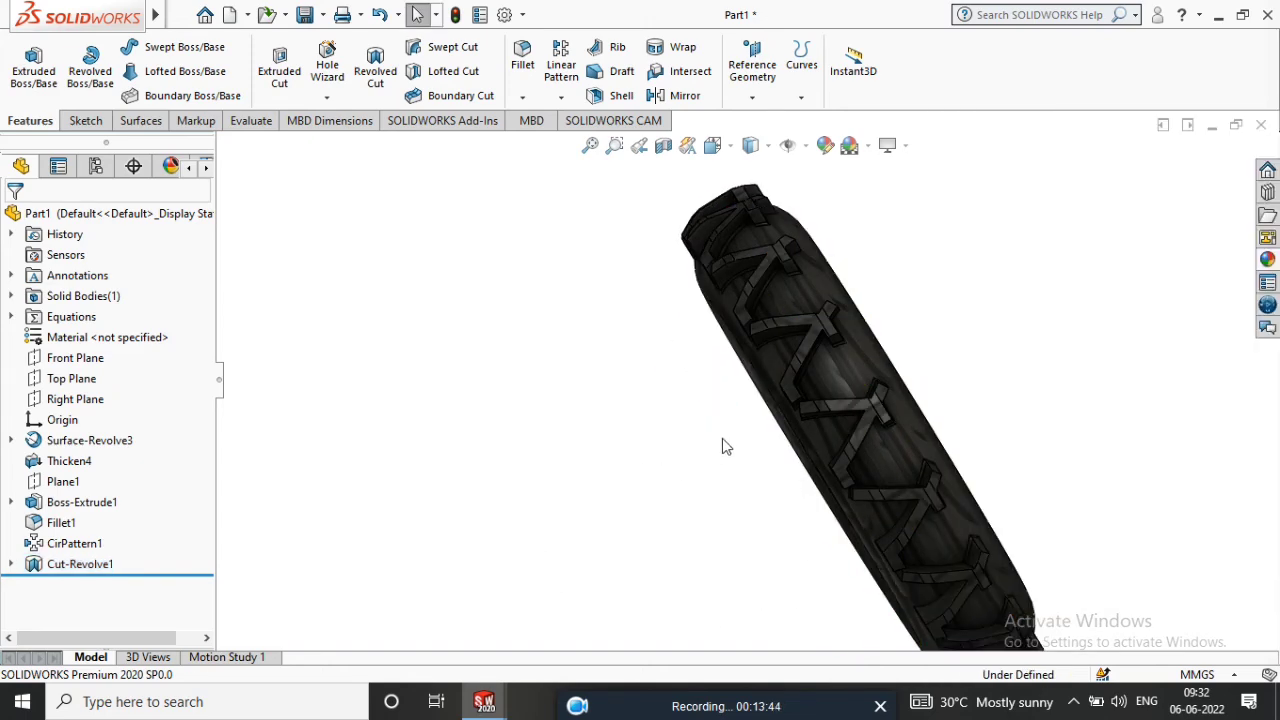
# Save the part in the tractor folder as "tractor back tyer2".
pyautogui.moveTo(725, 442); pyautogui.dragTo(837, 414, button='middle')
pyautogui.scroll(3, 964, 442)
pyautogui.moveTo(966, 443); pyautogui.dragTo(894, 374, button='middle')
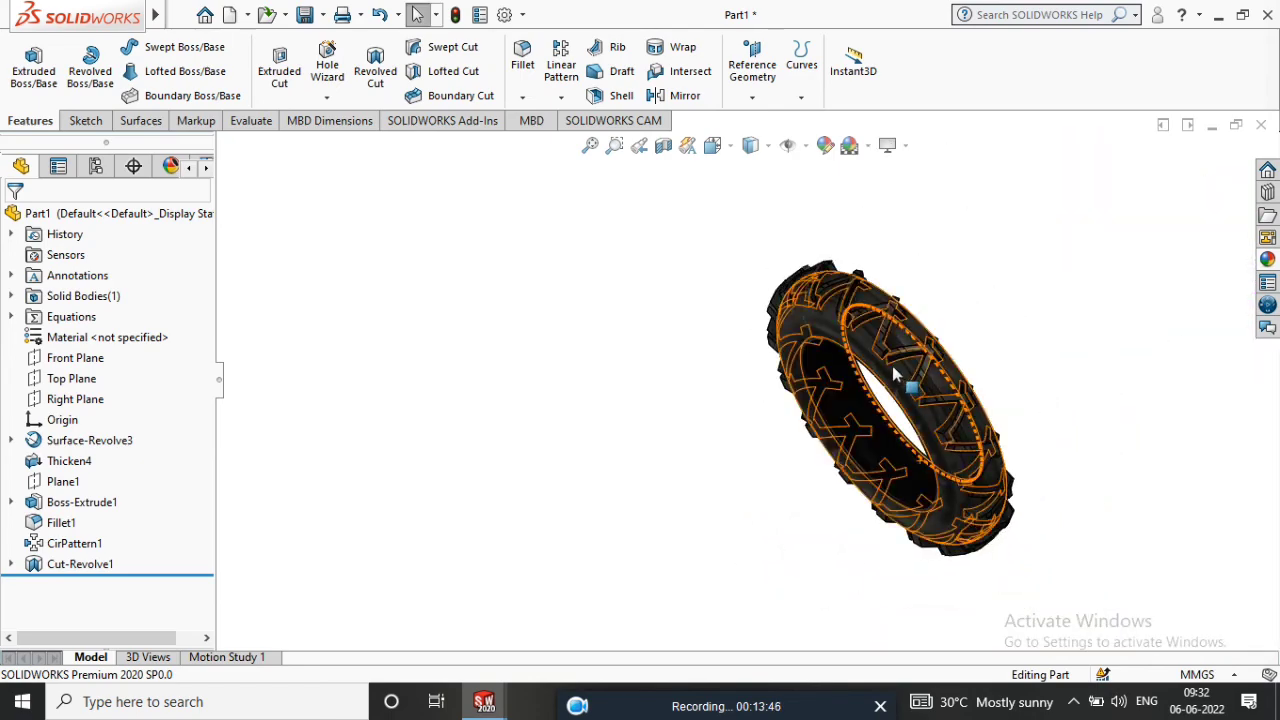
pyautogui.scroll(-5, 894, 374)
pyautogui.moveTo(1007, 380); pyautogui.dragTo(1041, 380, button='middle')
pyautogui.press('f')
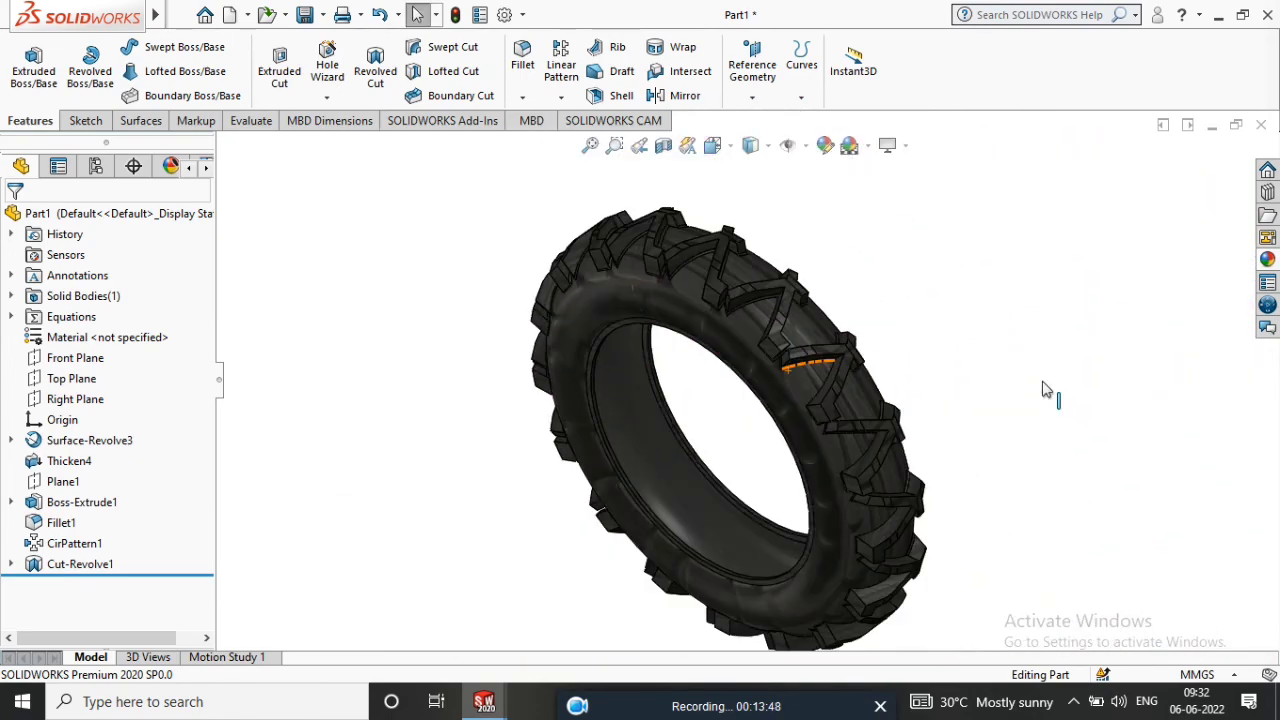
pyautogui.click(312, 18)
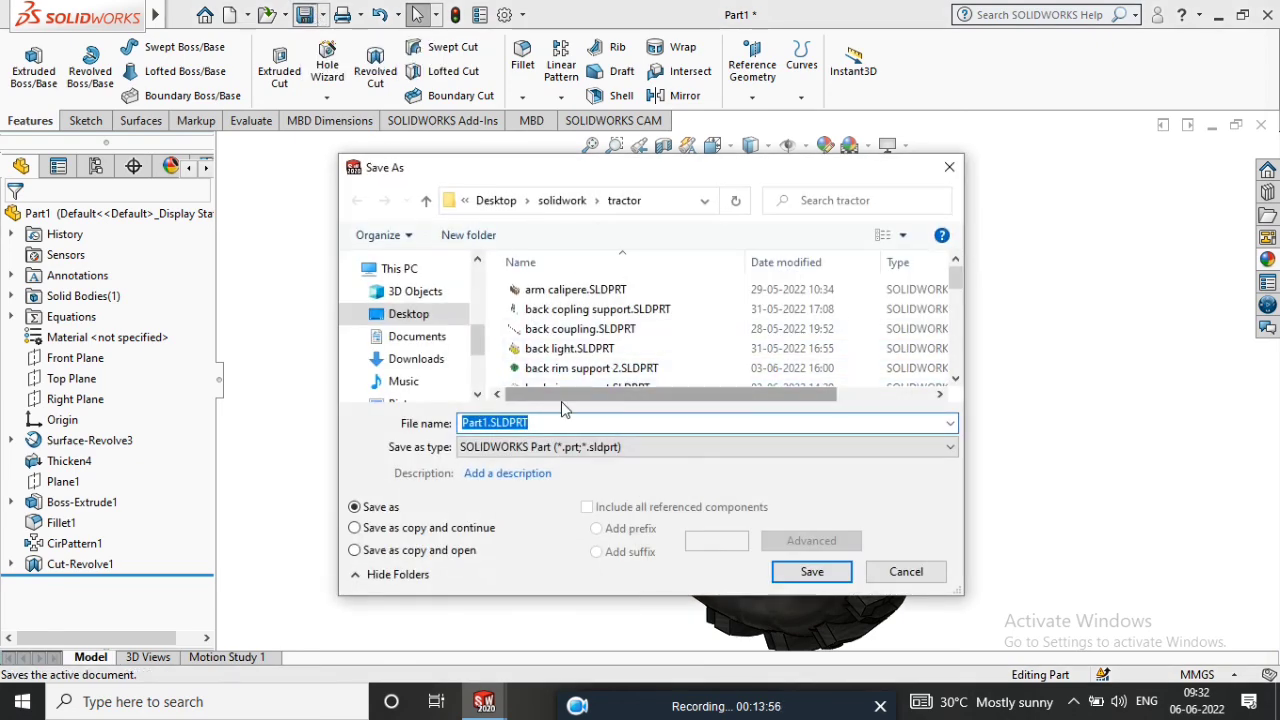
pyautogui.write('tractor back tyer2')
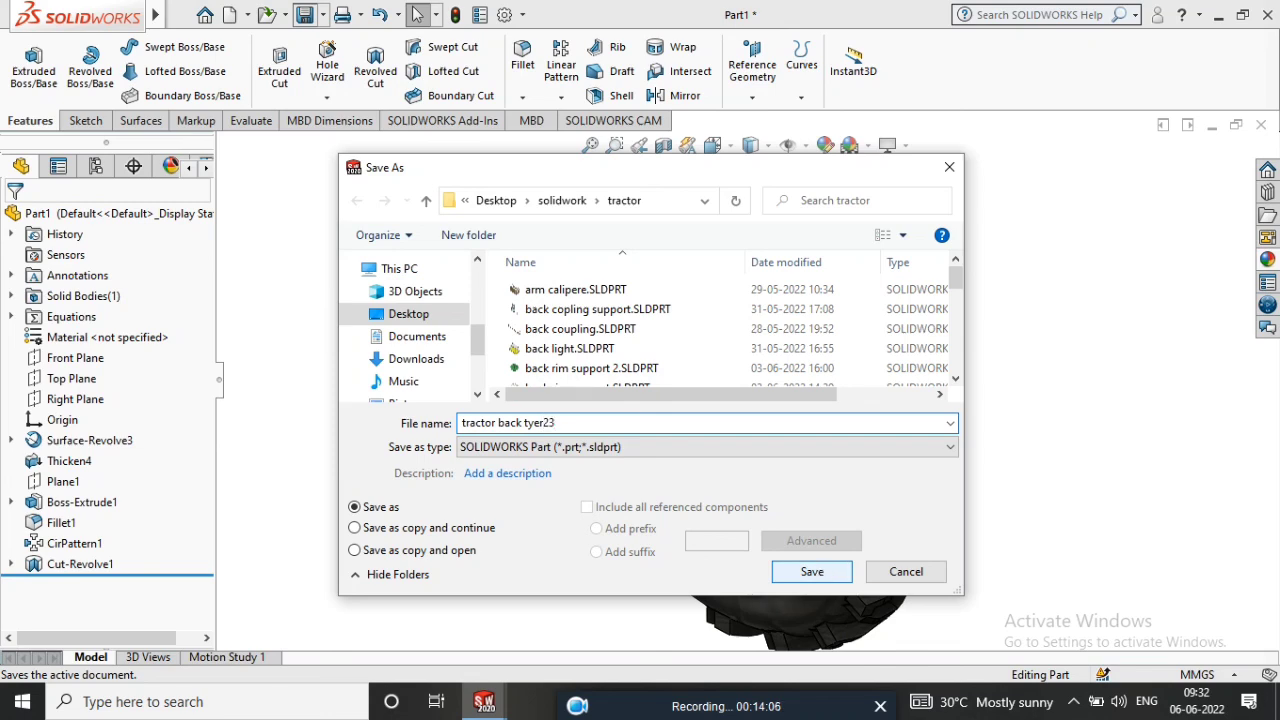
pyautogui.click(811, 572)
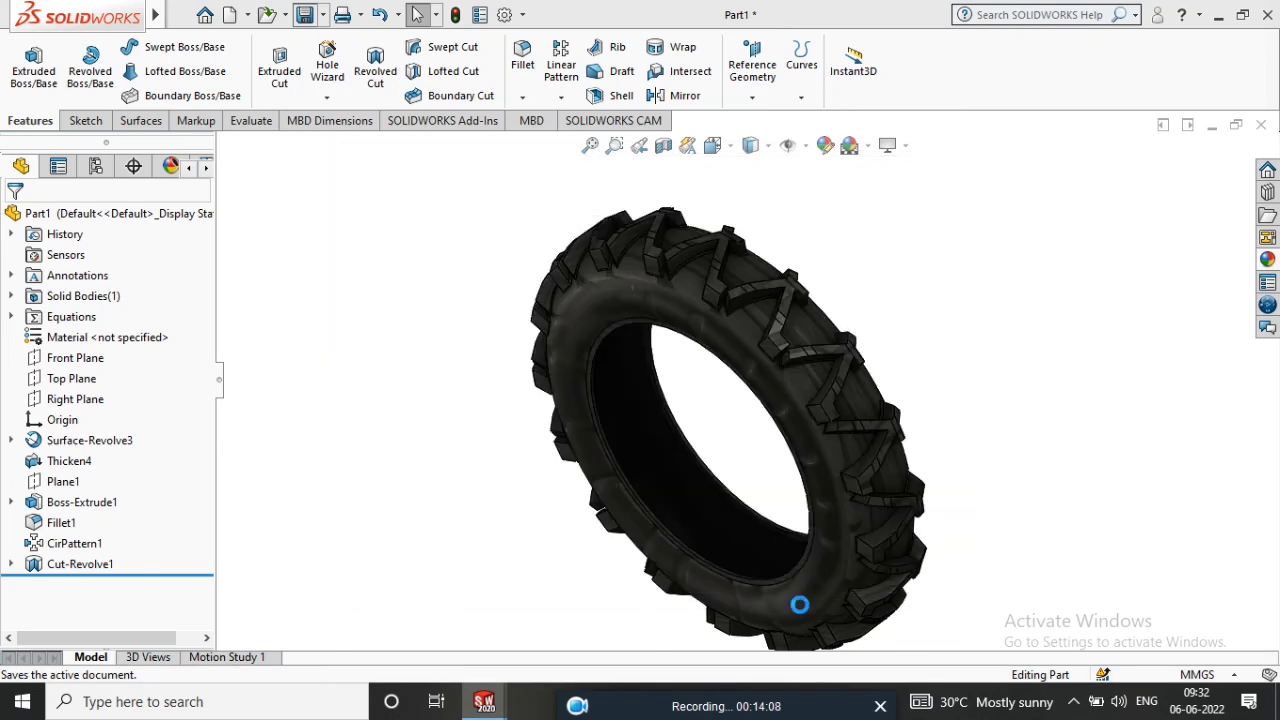
pyautogui.moveTo(791, 380); pyautogui.dragTo(830, 444, button='middle')
pyautogui.scroll(-6, 815, 400)
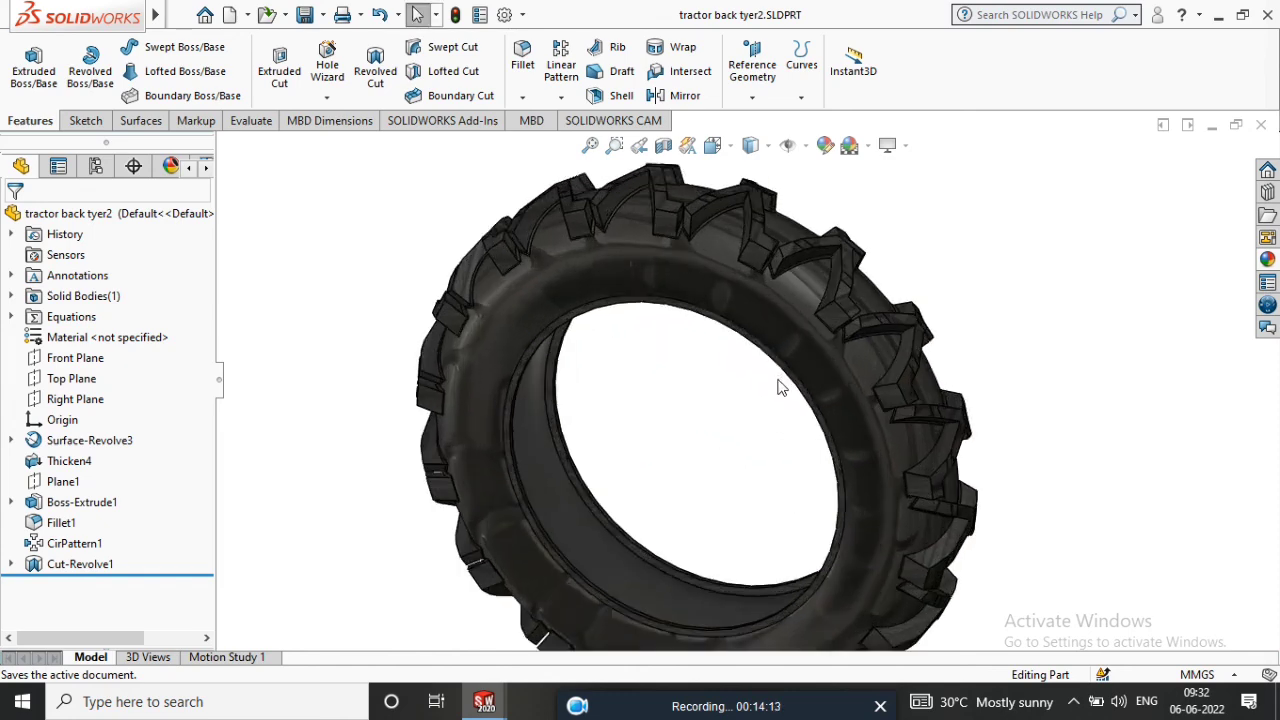